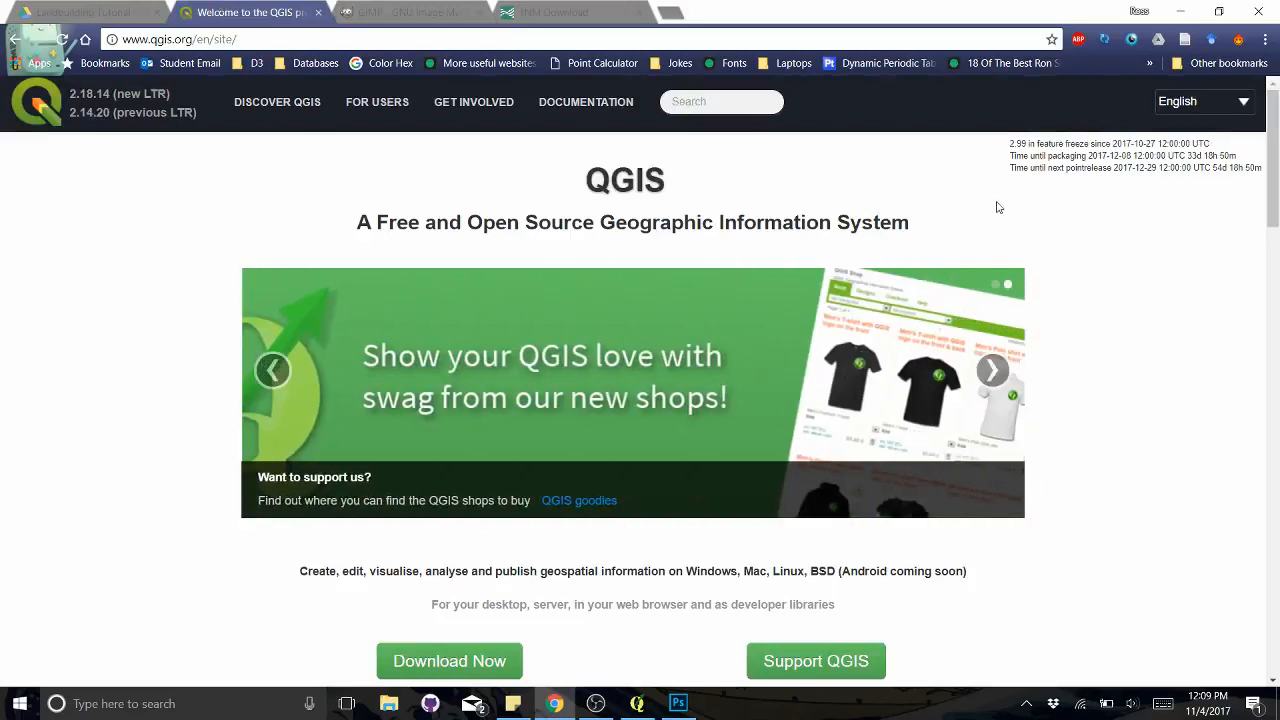
Review the QGIS homepage, the Landbuilding Tutorial folder in Google Drive, and the GIMP homepage.
{"action": "scroll", "coordinate": [1120, 240], "scroll_direction": "down", "scroll_amount": 2}
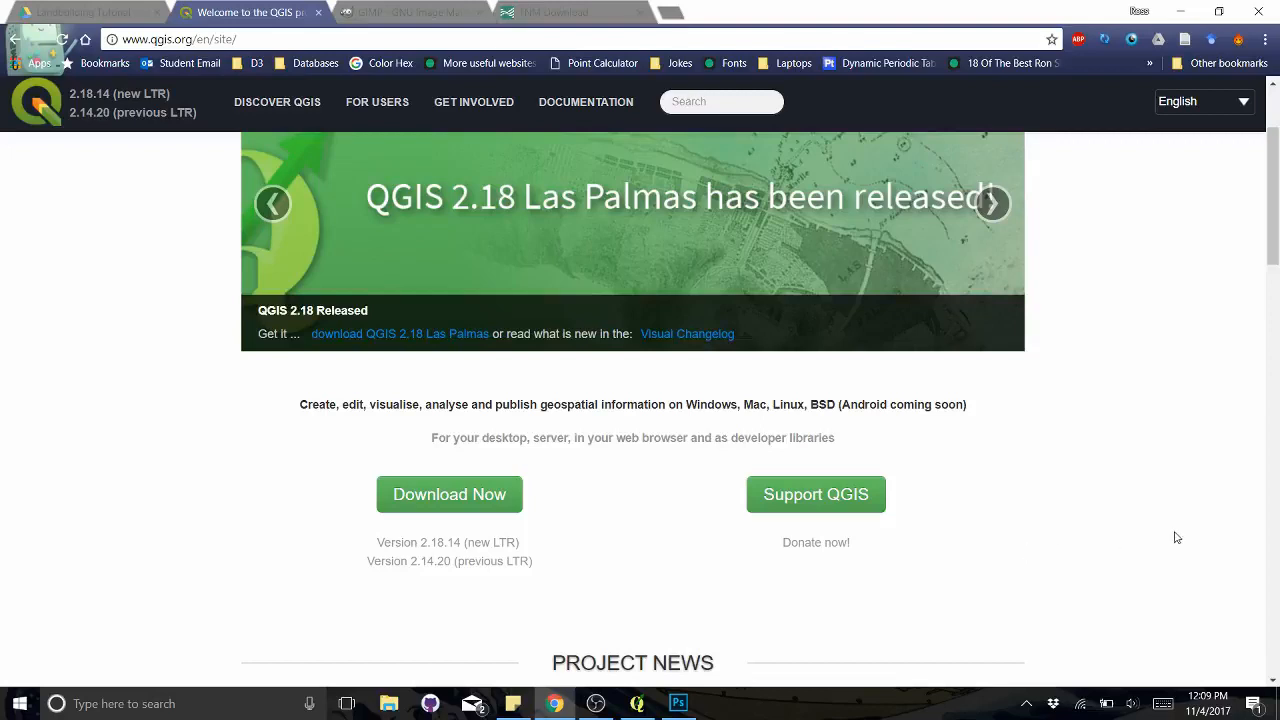
{"action": "scroll", "coordinate": [1165, 530], "scroll_direction": "up", "scroll_amount": 2}
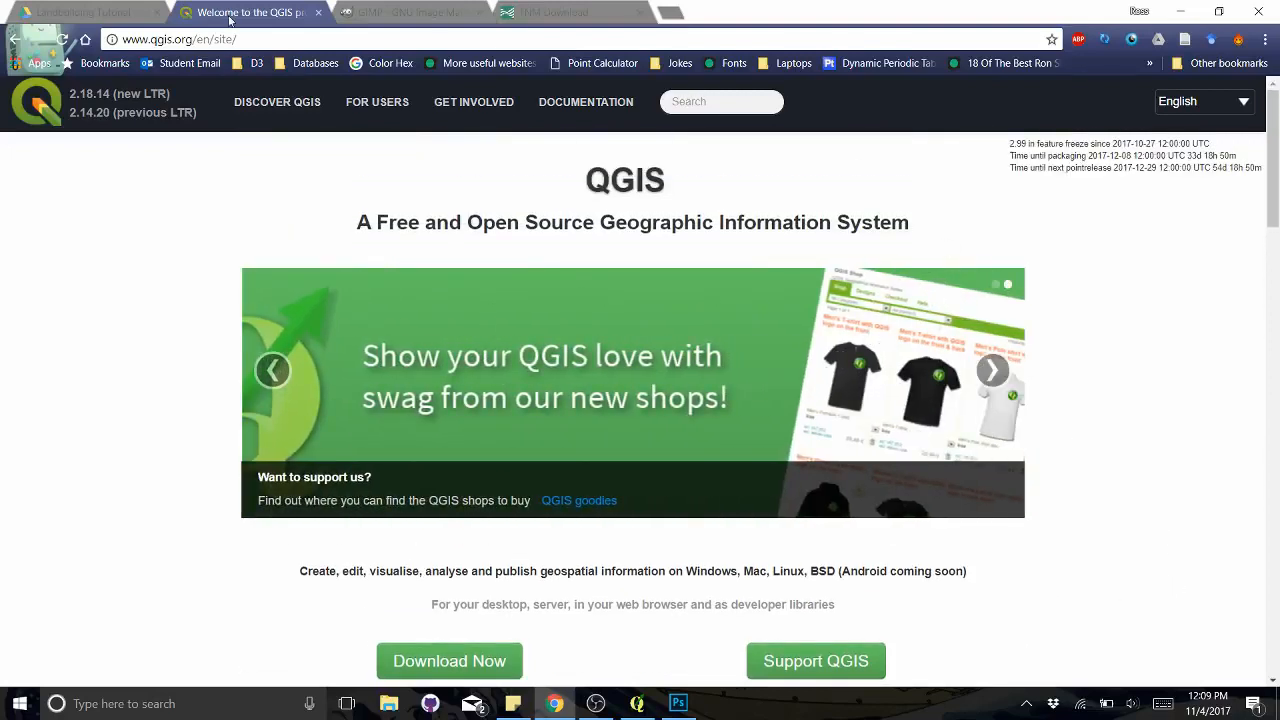
{"action": "left_click", "coordinate": [98, 10]}
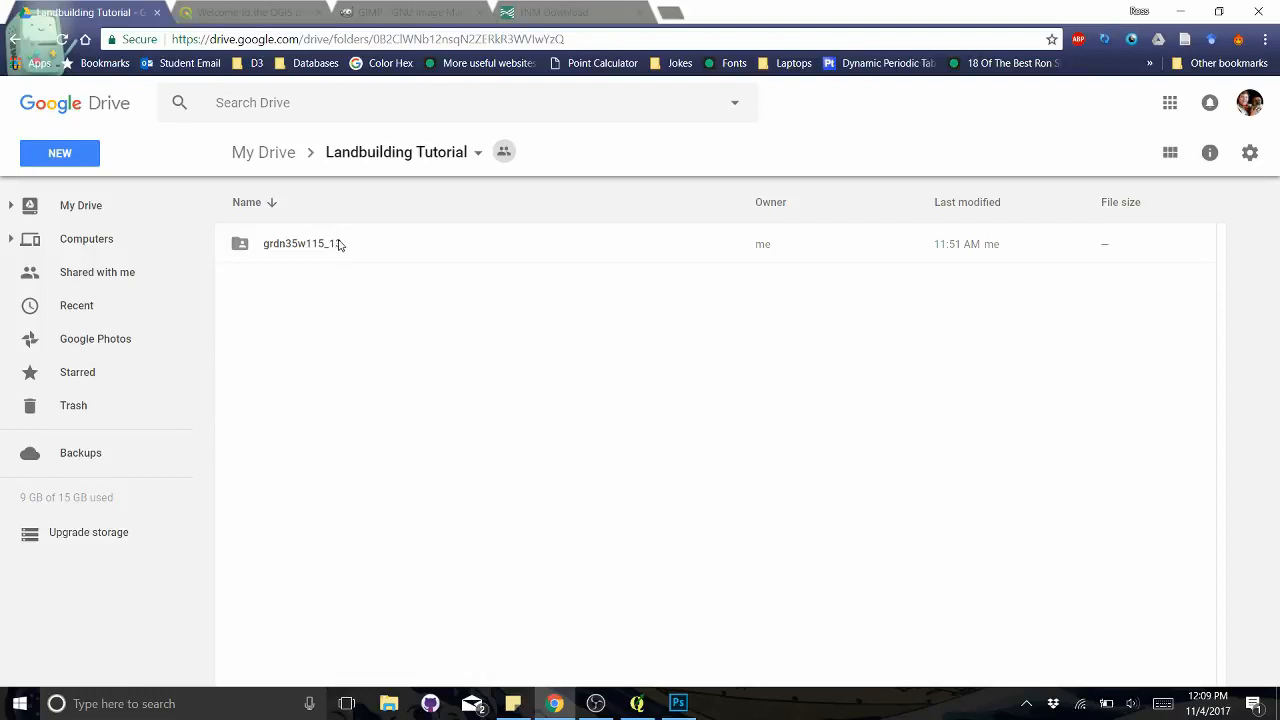
{"action": "left_click", "coordinate": [258, 10]}
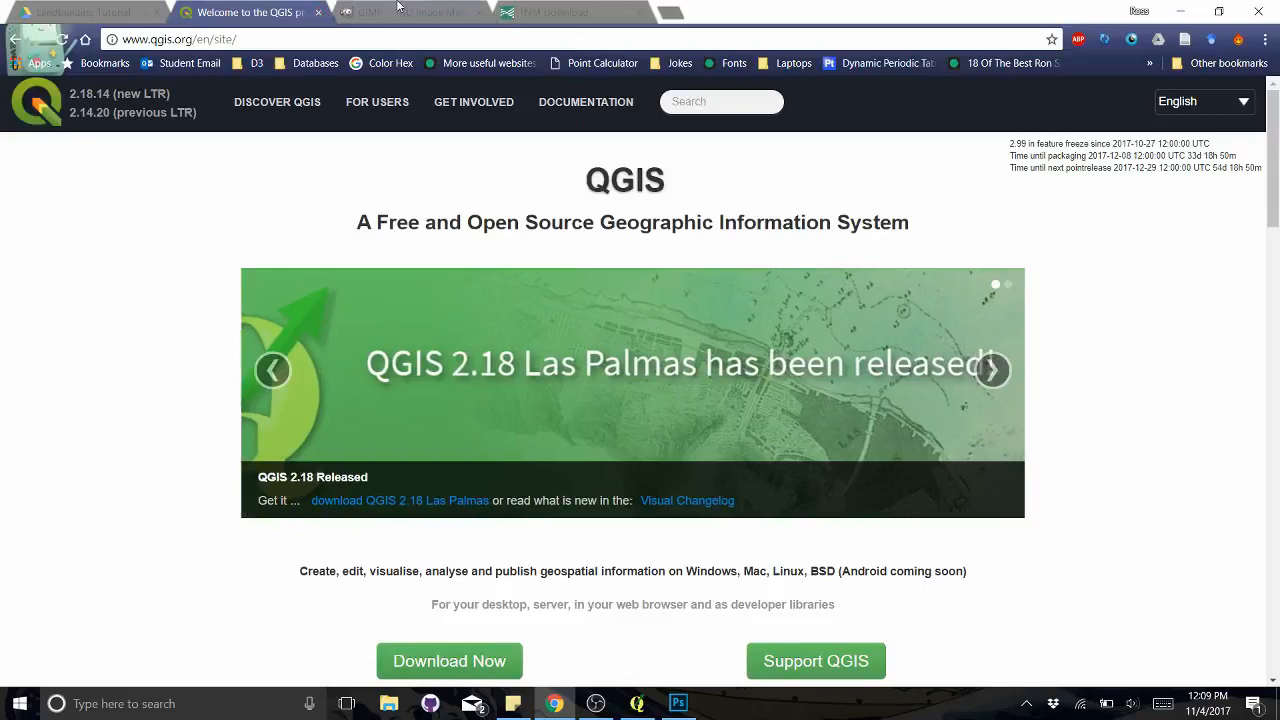
{"action": "left_click", "coordinate": [398, 7]}
{"action": "scroll", "coordinate": [780, 243], "scroll_direction": "up", "scroll_amount": 5}
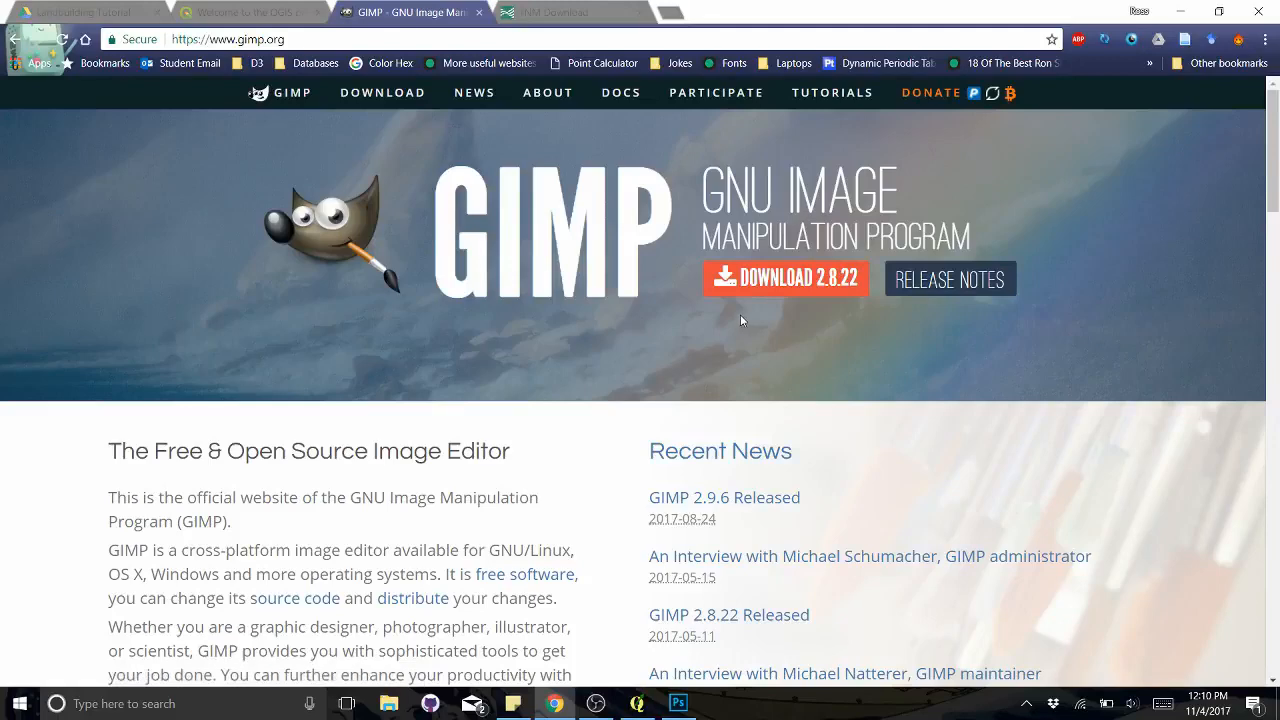
{"action": "scroll", "coordinate": [1205, 322], "scroll_direction": "down", "scroll_amount": 3}
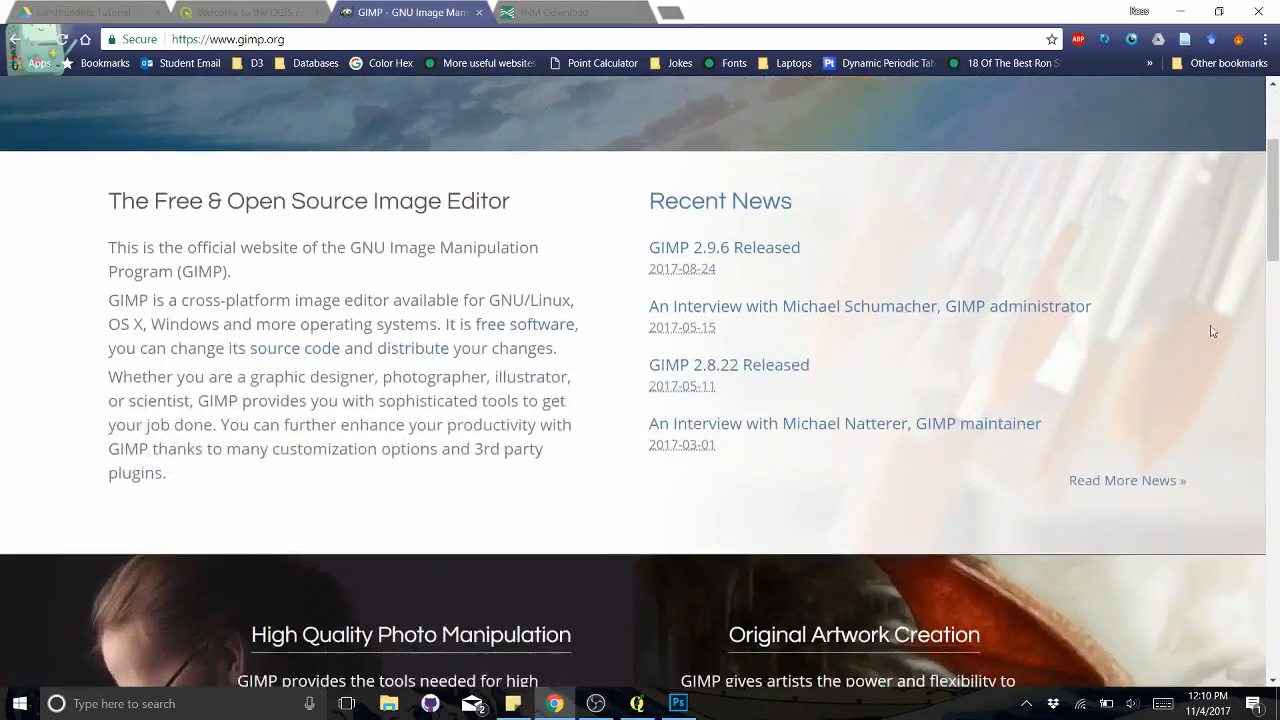
Switch to the USGS National Map viewer, frame Colorado, and list the 3DEP elevation products for the current extent.
{"action": "left_click", "coordinate": [555, 11]}
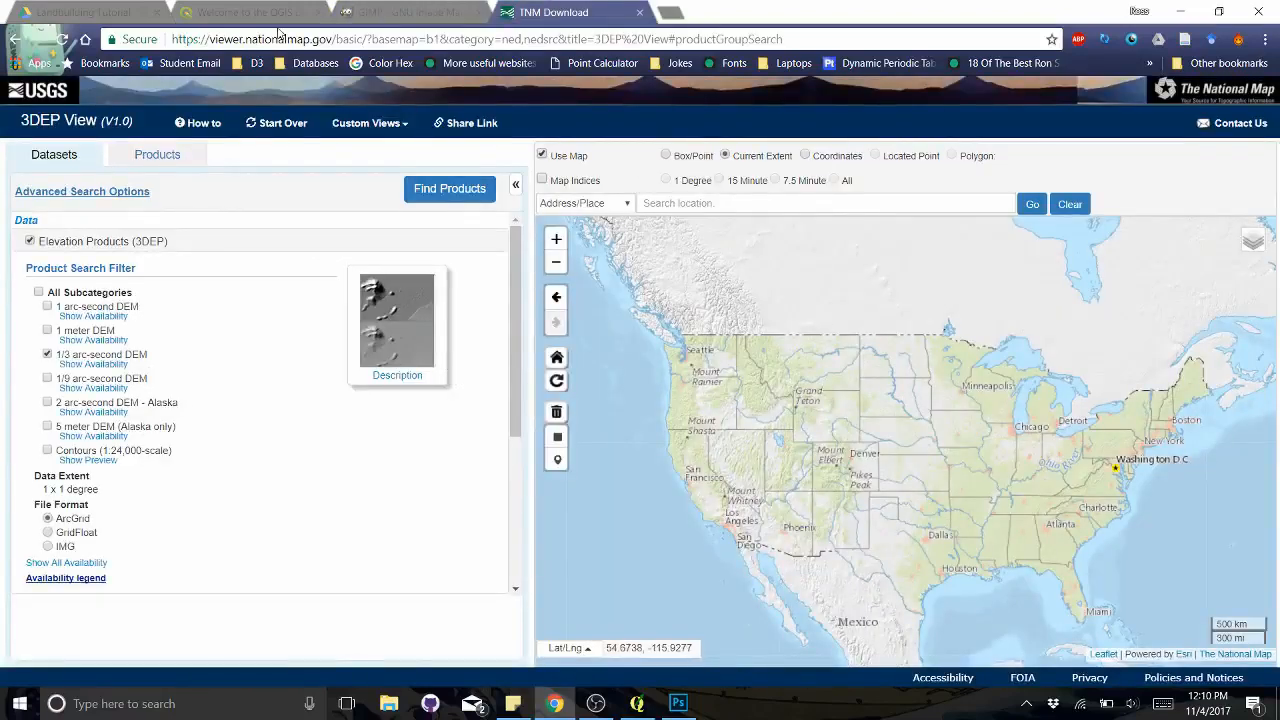
{"action": "scroll", "coordinate": [720, 368], "scroll_direction": "up", "scroll_amount": 1}
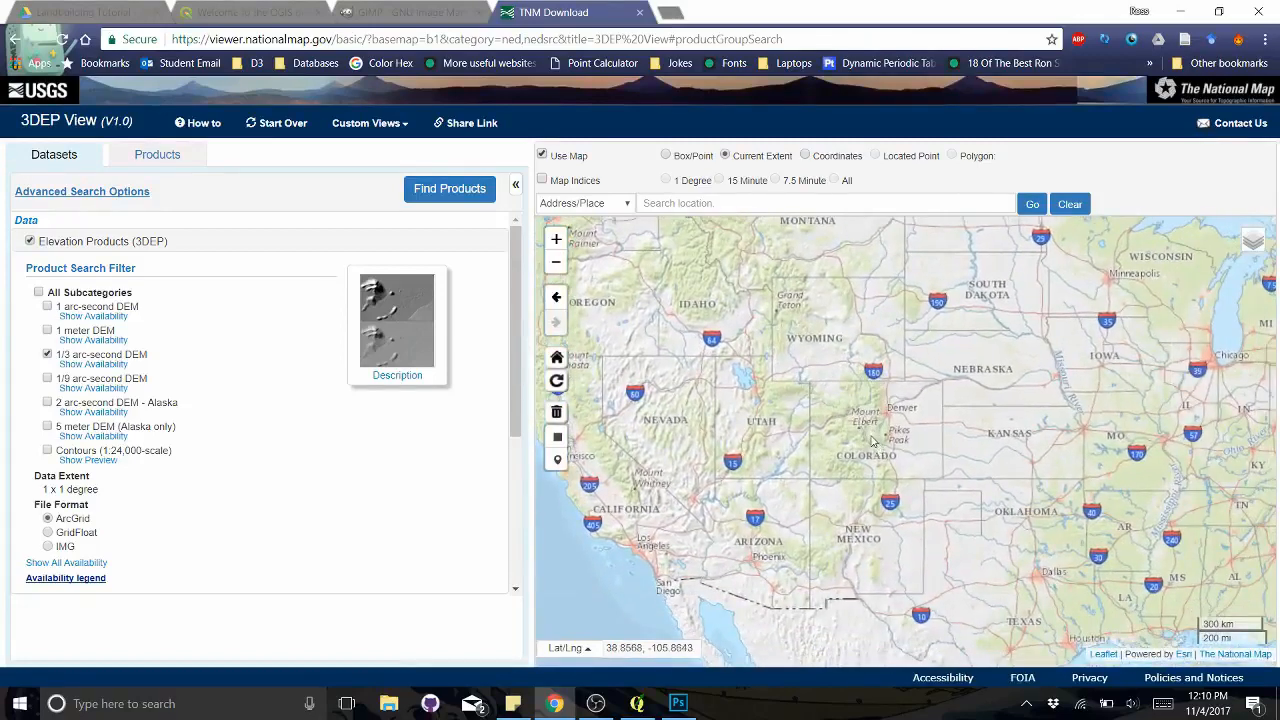
{"action": "scroll", "coordinate": [872, 440], "scroll_direction": "up", "scroll_amount": 2}
{"action": "scroll", "coordinate": [872, 440], "scroll_direction": "up", "scroll_amount": 1}
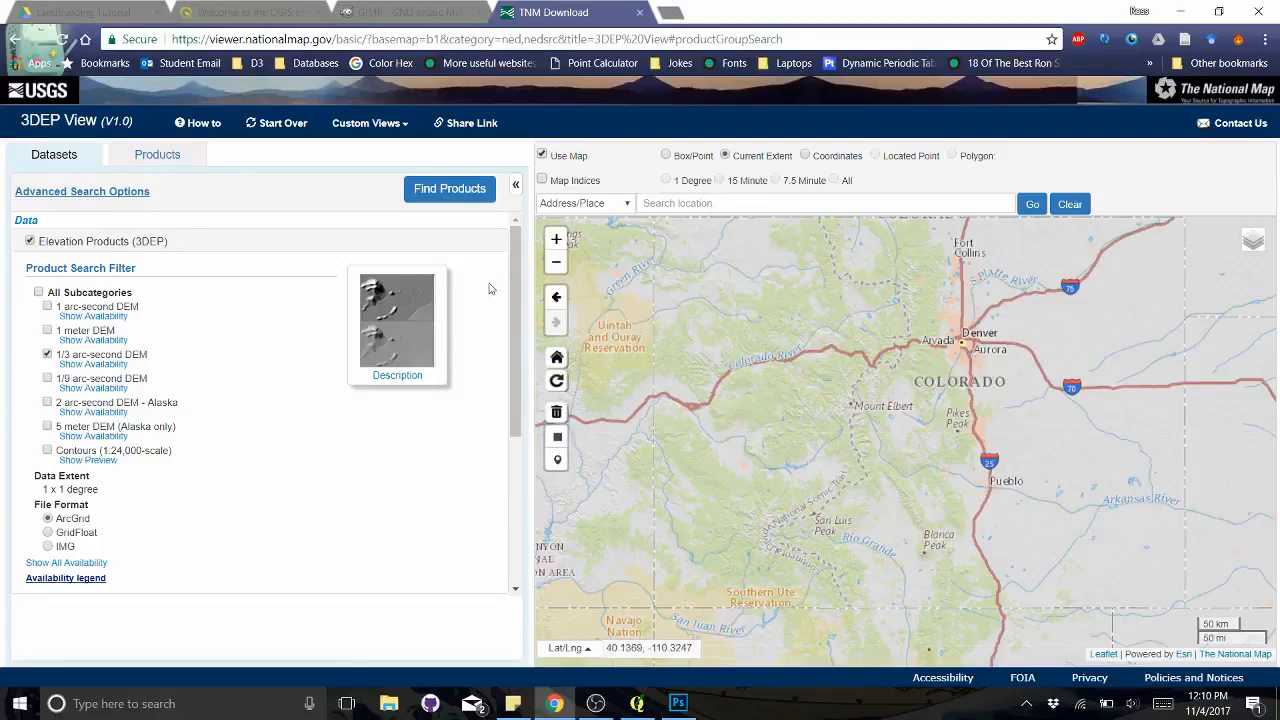
{"action": "left_click", "coordinate": [448, 189]}
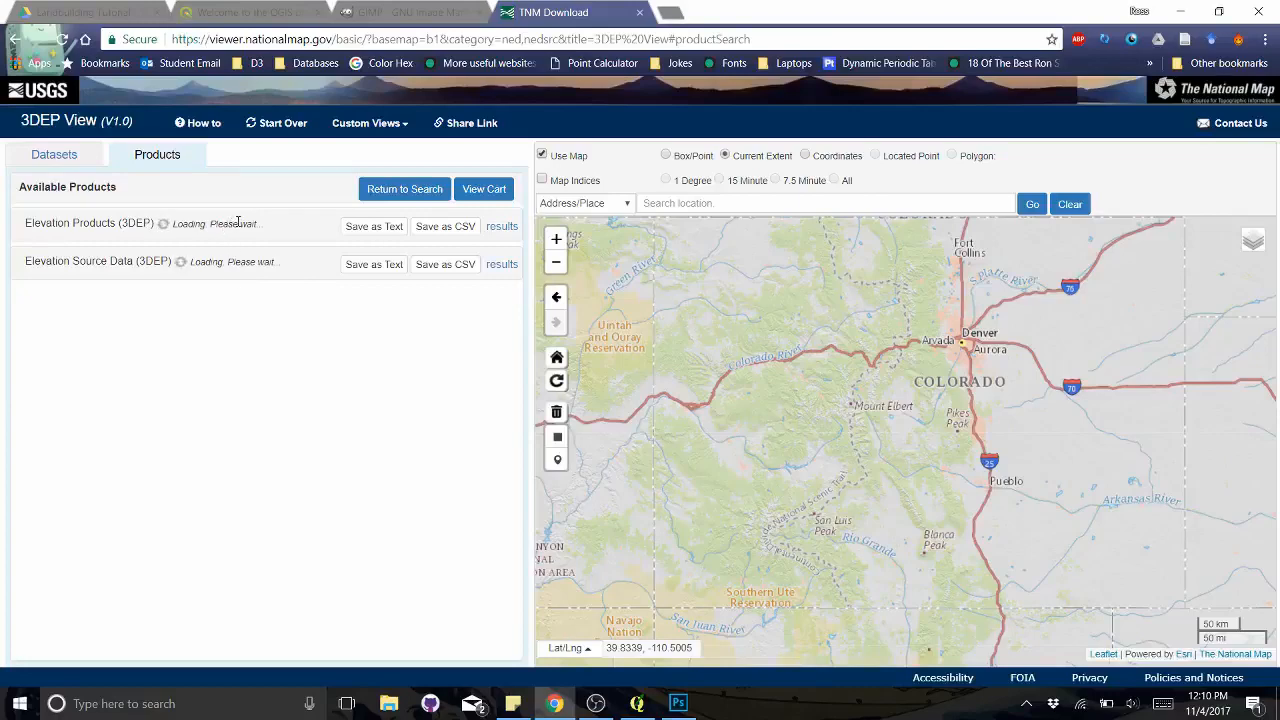
{"action": "left_click", "coordinate": [502, 226]}
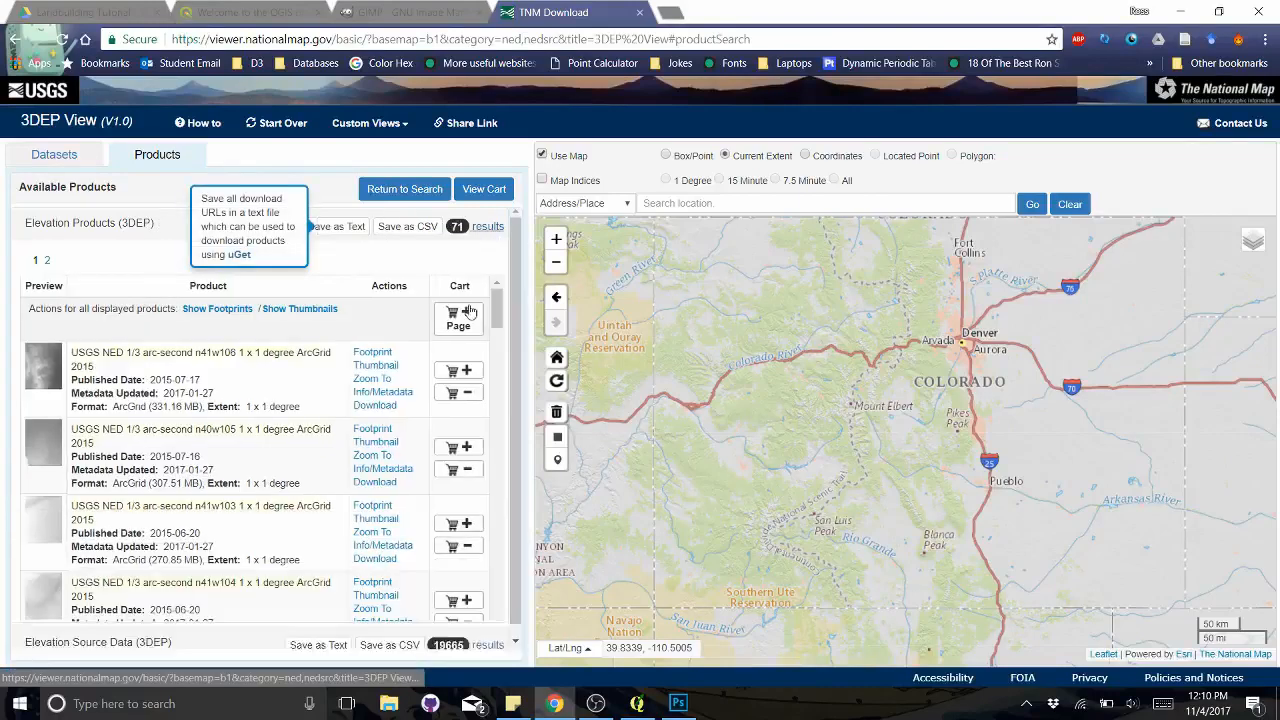
Examine the list of 1/3 arc-second ArcGrid elevation tiles found for the Colorado extent.
{"action": "scroll", "coordinate": [60, 453], "scroll_direction": "down", "scroll_amount": 1}
{"action": "scroll", "coordinate": [60, 453], "scroll_direction": "down", "scroll_amount": 5}
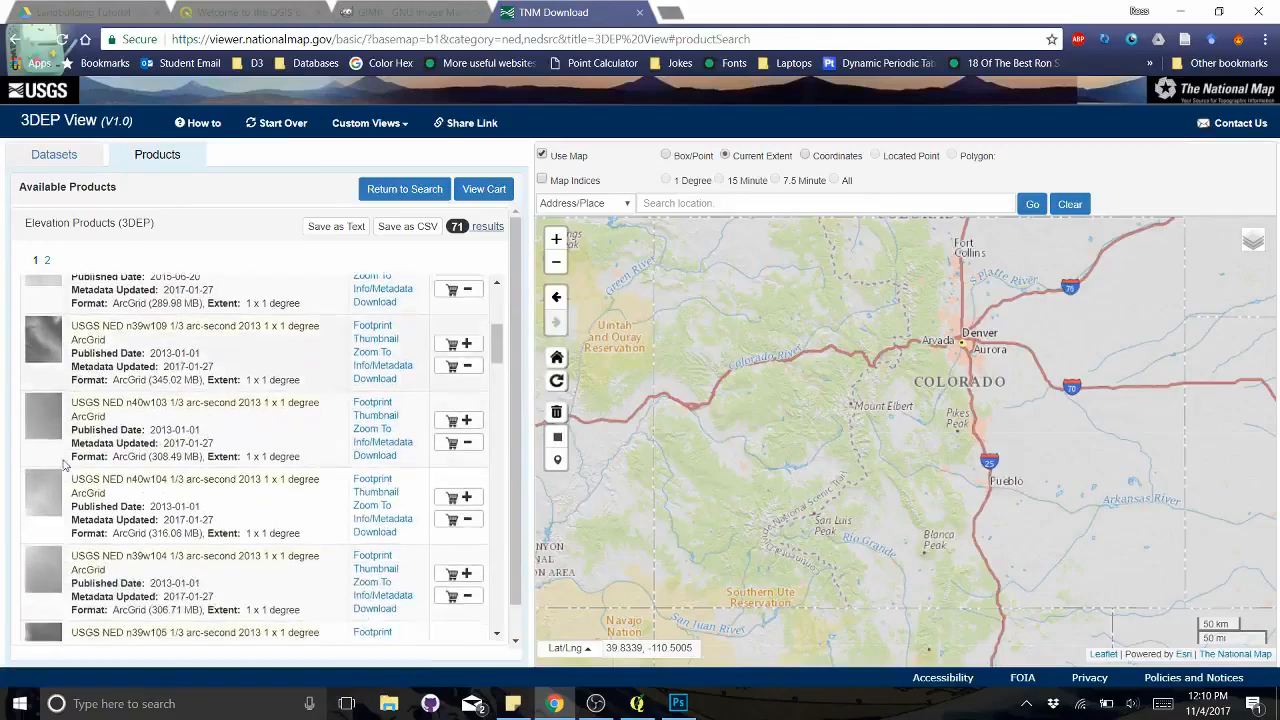
{"action": "scroll", "coordinate": [68, 458], "scroll_direction": "down", "scroll_amount": 4}
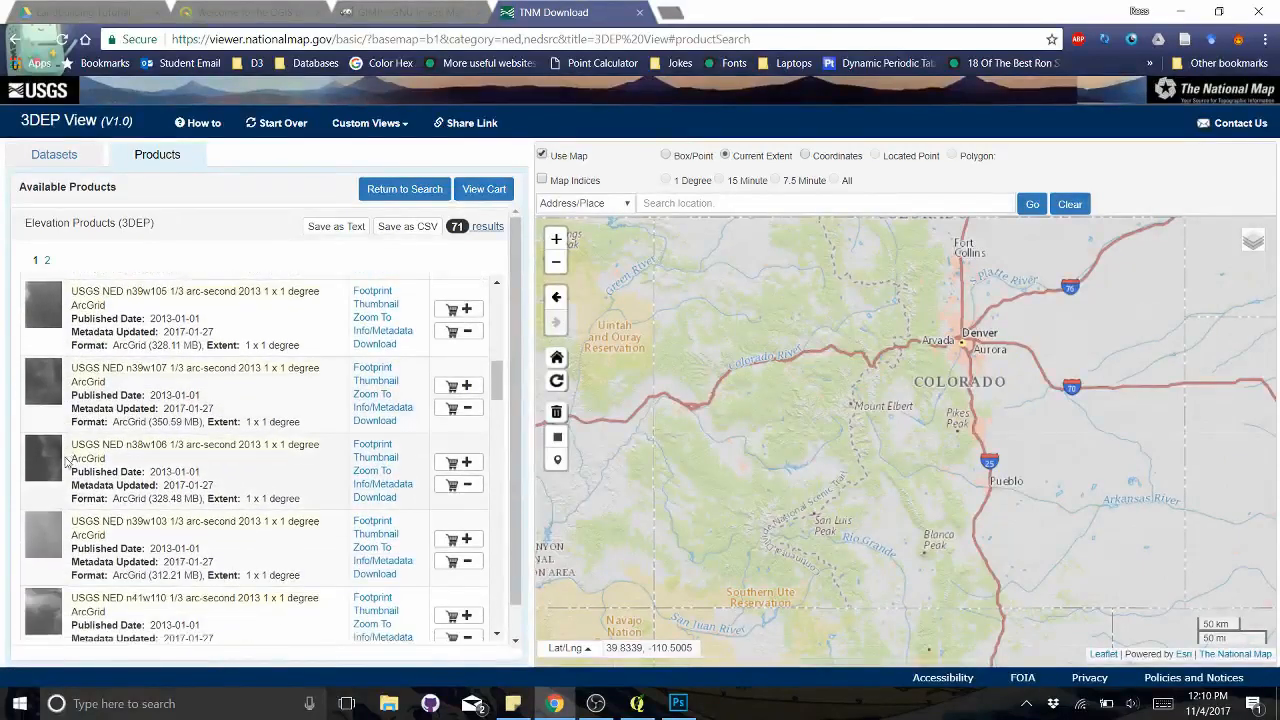
{"action": "scroll", "coordinate": [43, 509], "scroll_direction": "down", "scroll_amount": 3}
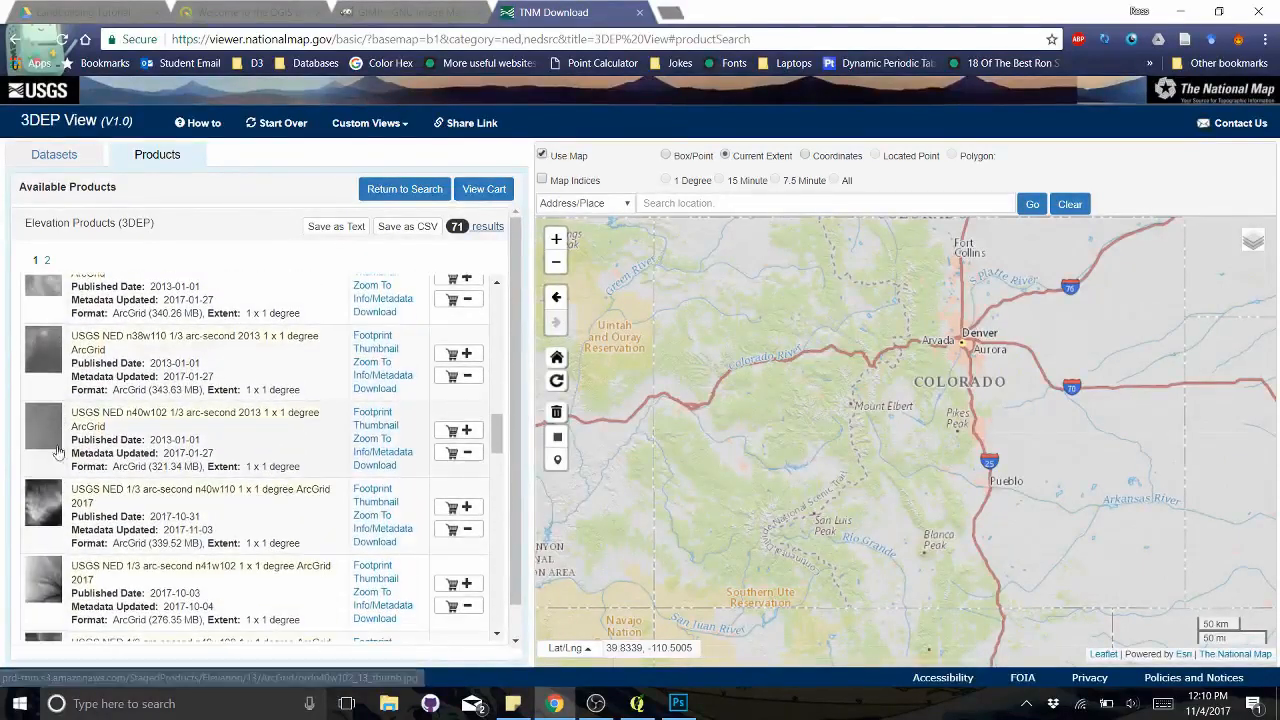
{"action": "scroll", "coordinate": [52, 372], "scroll_direction": "down", "scroll_amount": 1}
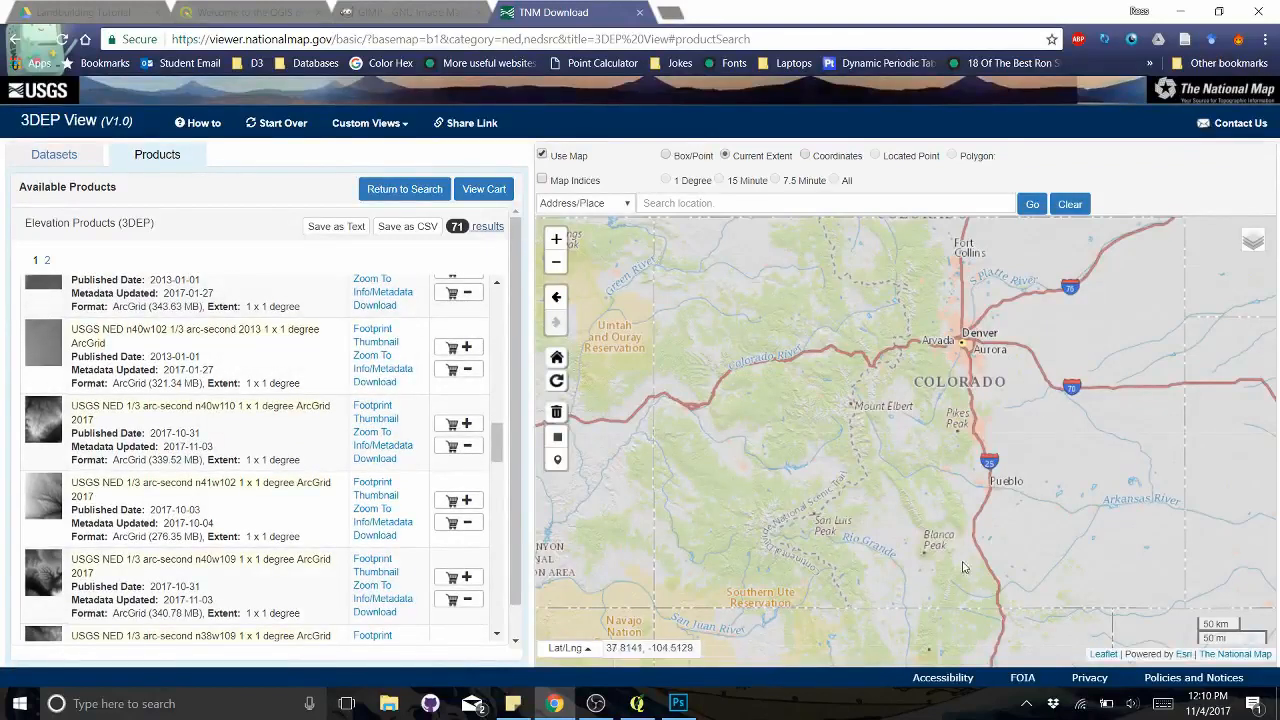
{"action": "scroll", "coordinate": [260, 436], "scroll_direction": "down", "scroll_amount": 10}
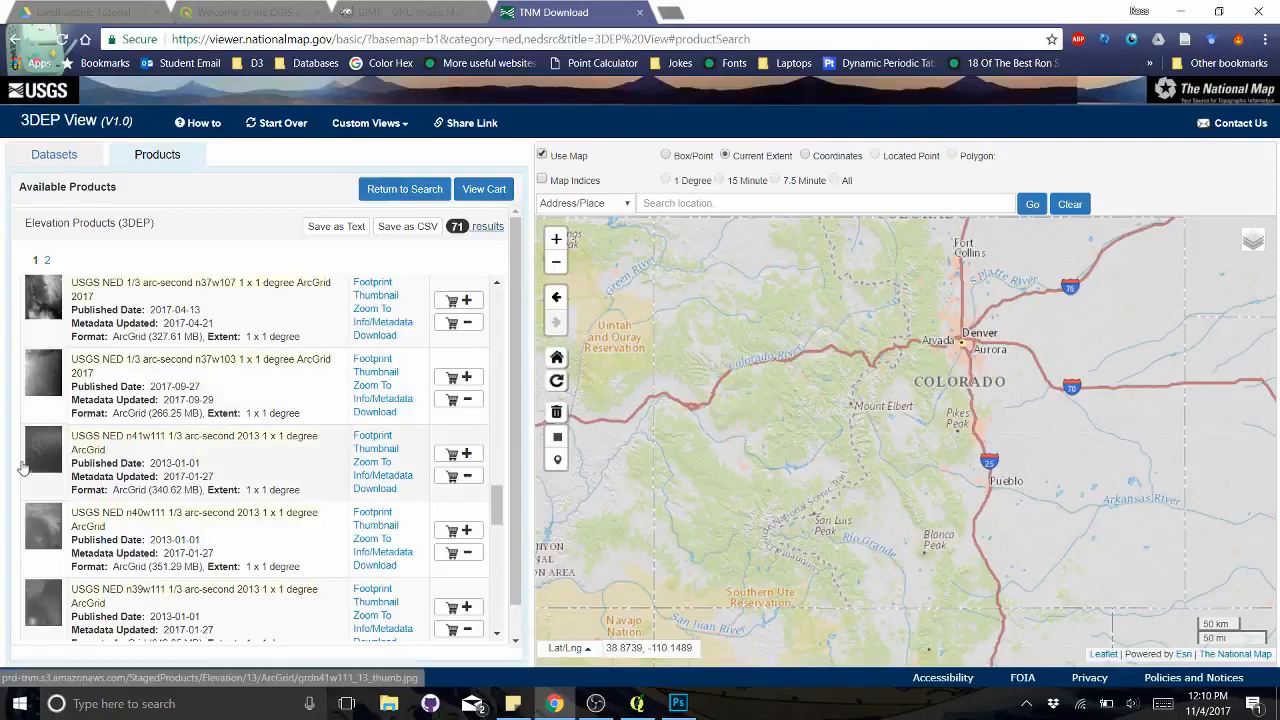
{"action": "scroll", "coordinate": [150, 430], "scroll_direction": "down", "scroll_amount": 3}
{"action": "scroll", "coordinate": [106, 437], "scroll_direction": "down", "scroll_amount": 5}
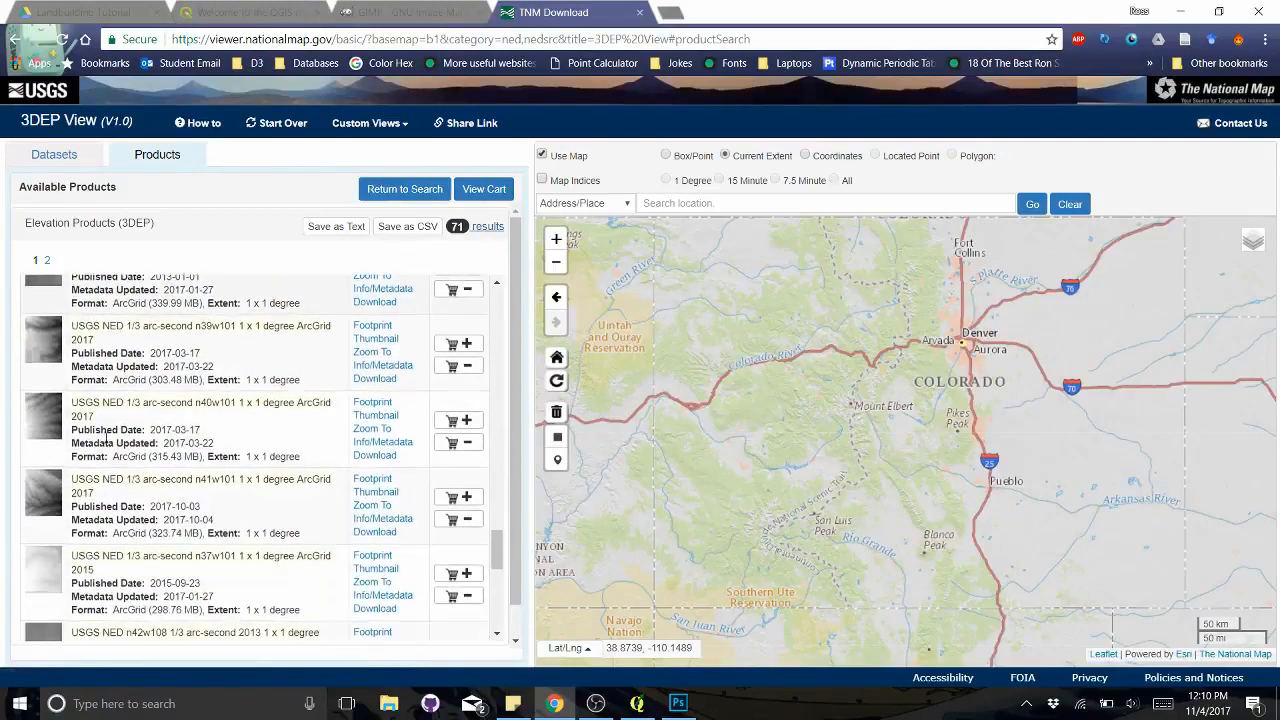
{"action": "scroll", "coordinate": [106, 437], "scroll_direction": "down", "scroll_amount": 5}
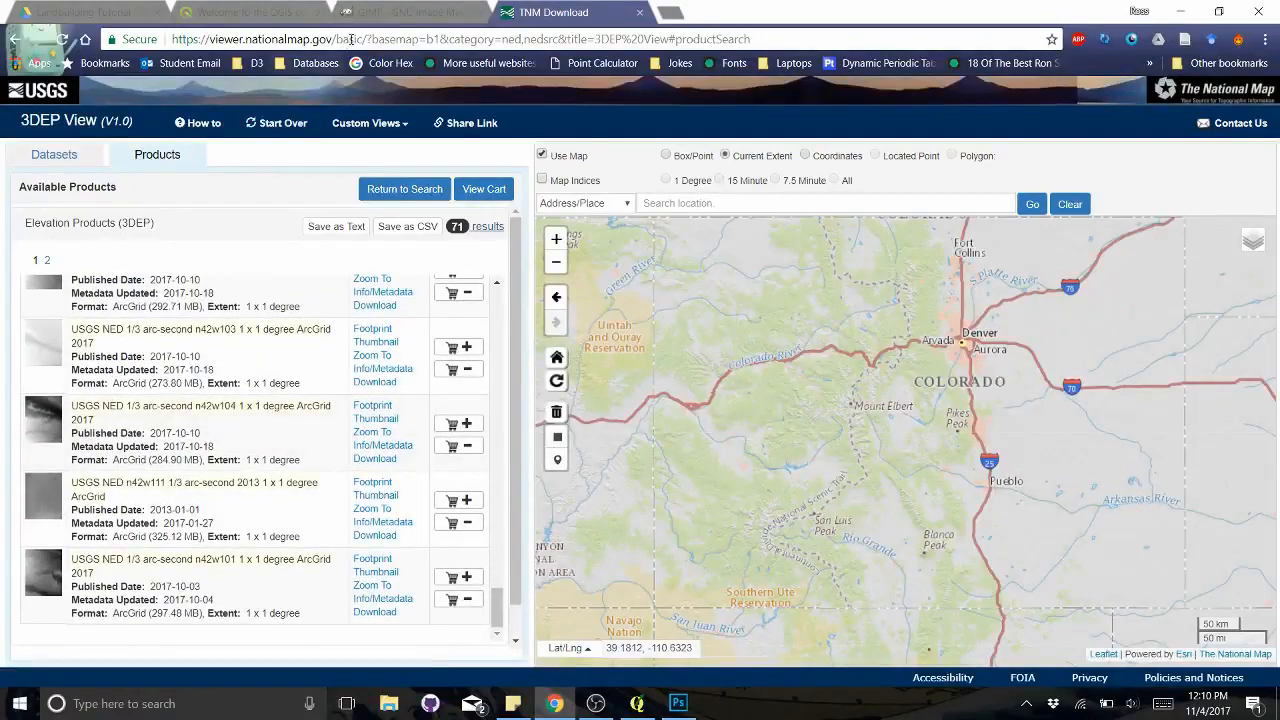
Switch to QGIS and add the raster file dblbnd.adf from the MapTutorial folder's grdn35w115_13 subfolder as a layer.
{"action": "left_click", "coordinate": [640, 704]}
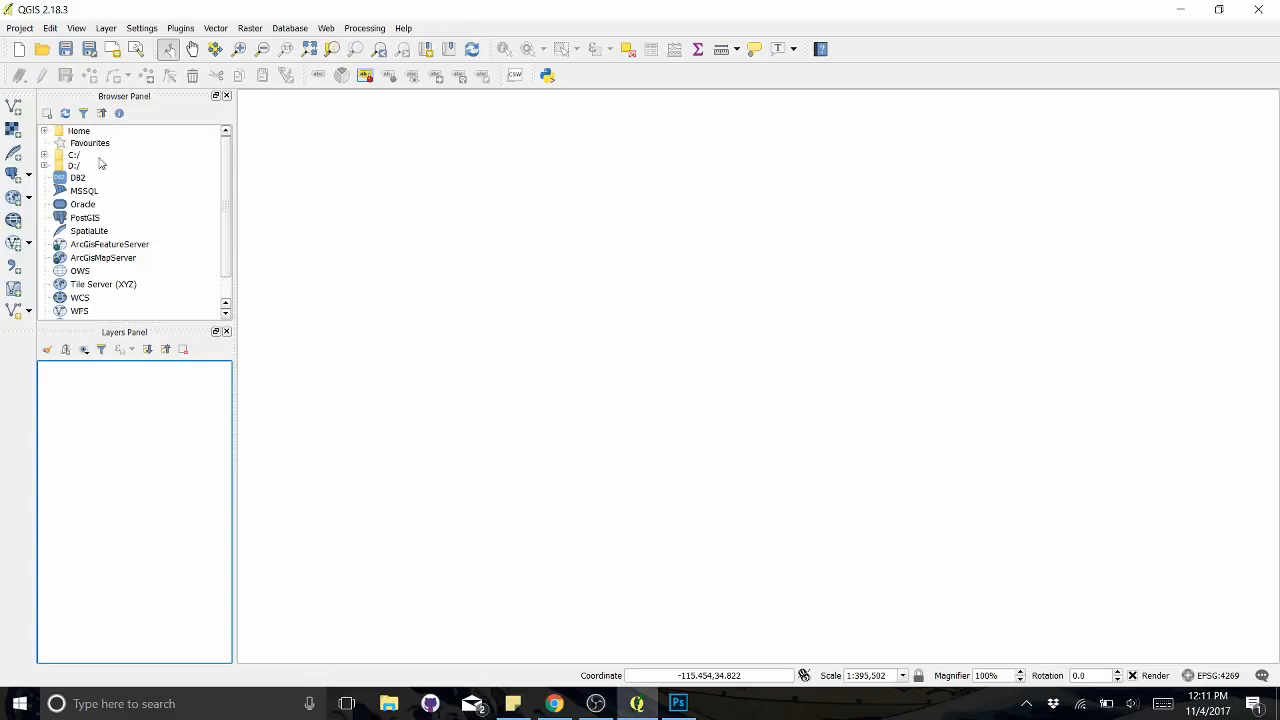
{"action": "left_click", "coordinate": [15, 132]}
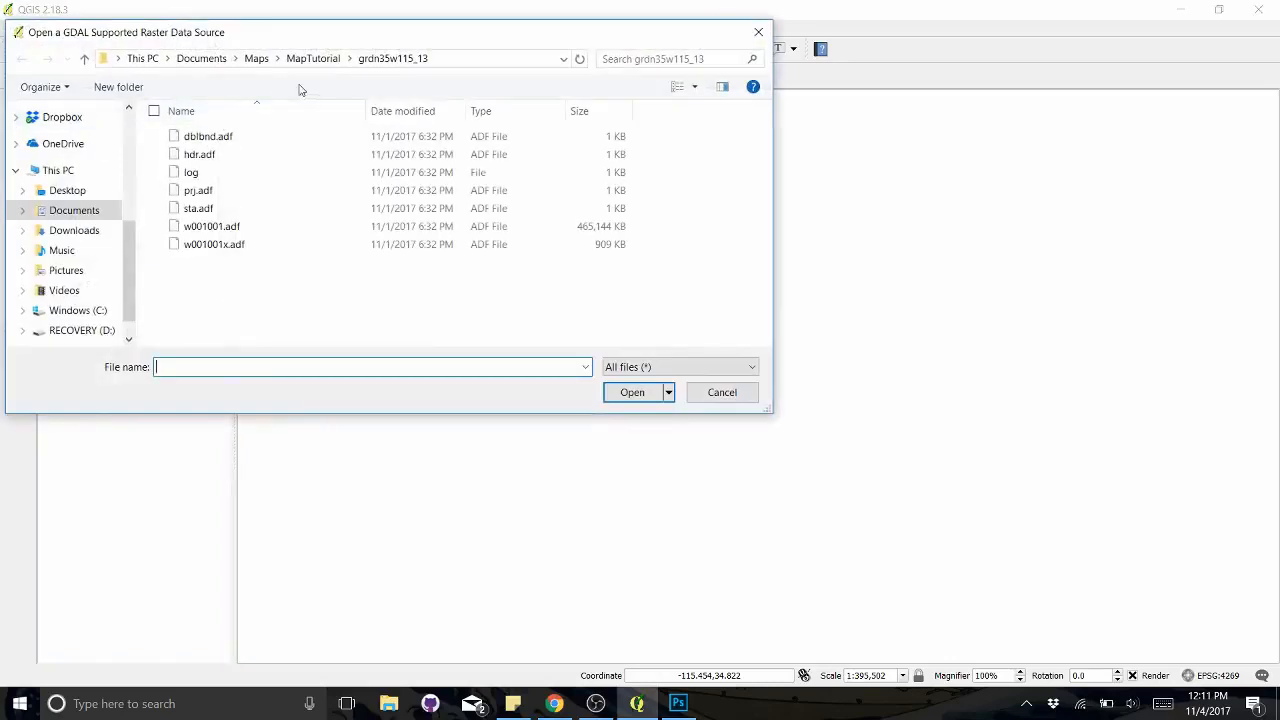
{"action": "left_click", "coordinate": [310, 60]}
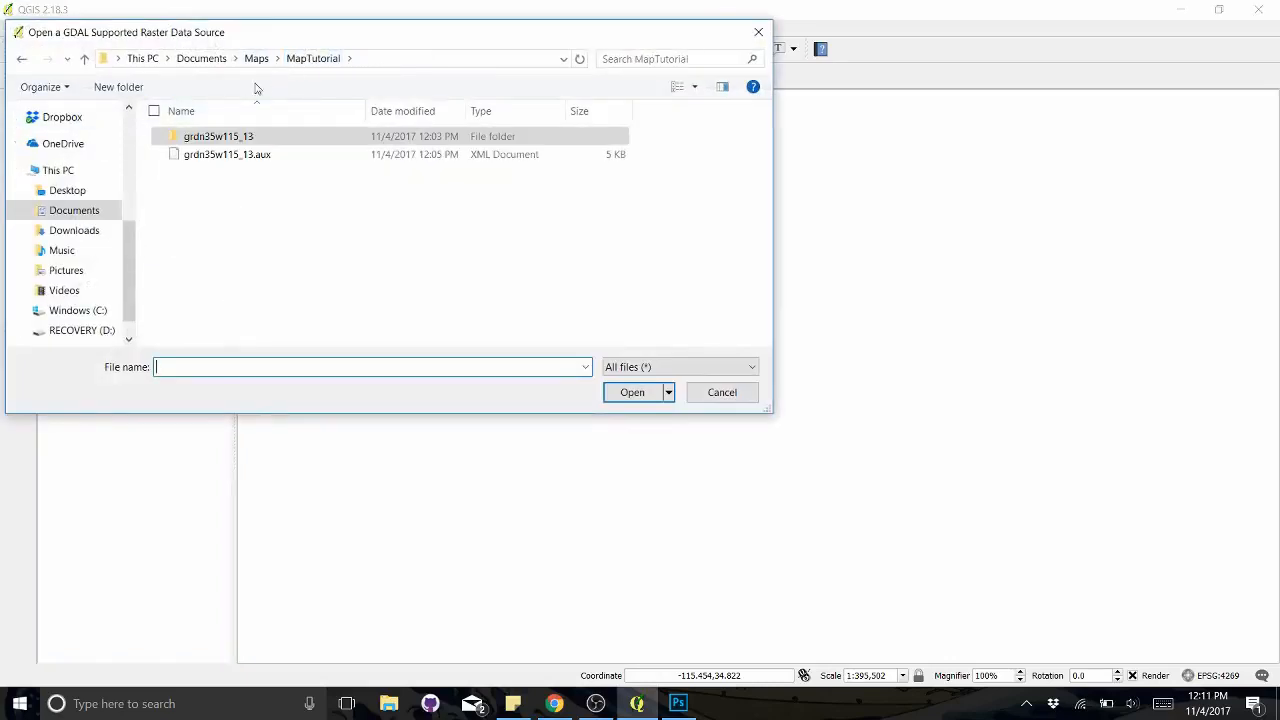
{"action": "left_click", "coordinate": [223, 143]}
{"action": "double_click", "coordinate": [214, 137]}
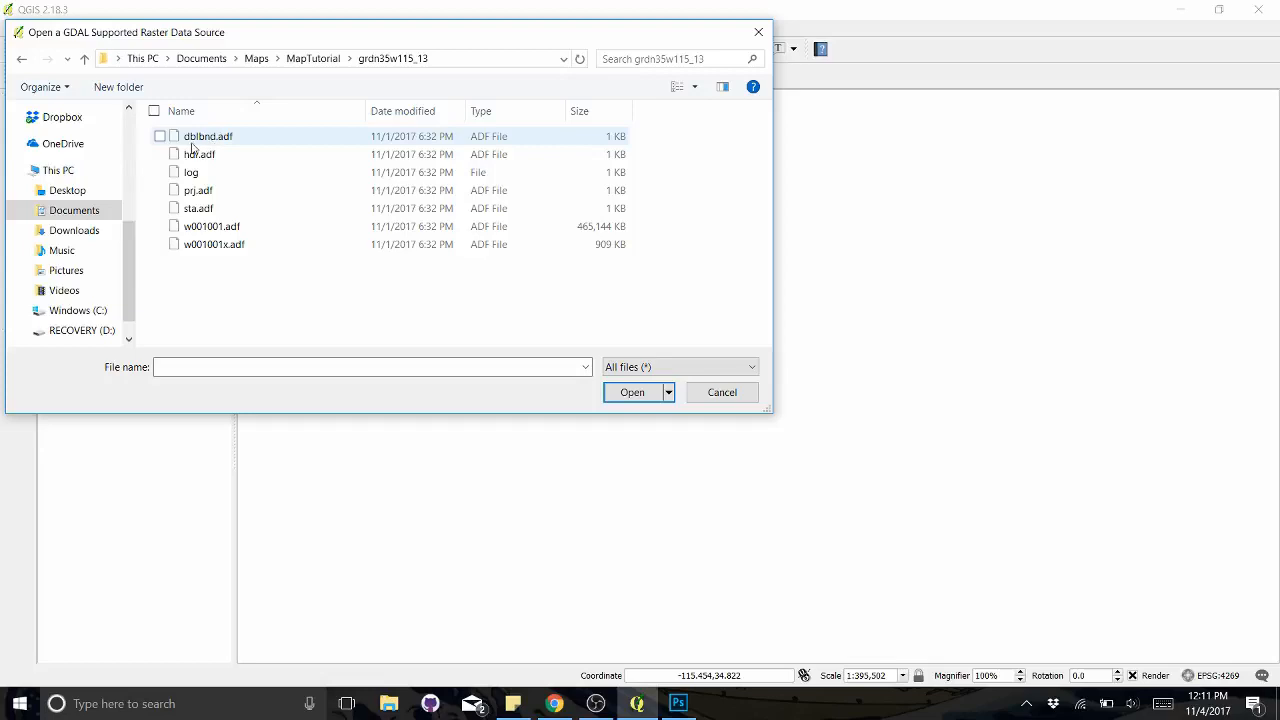
{"action": "left_click", "coordinate": [211, 144]}
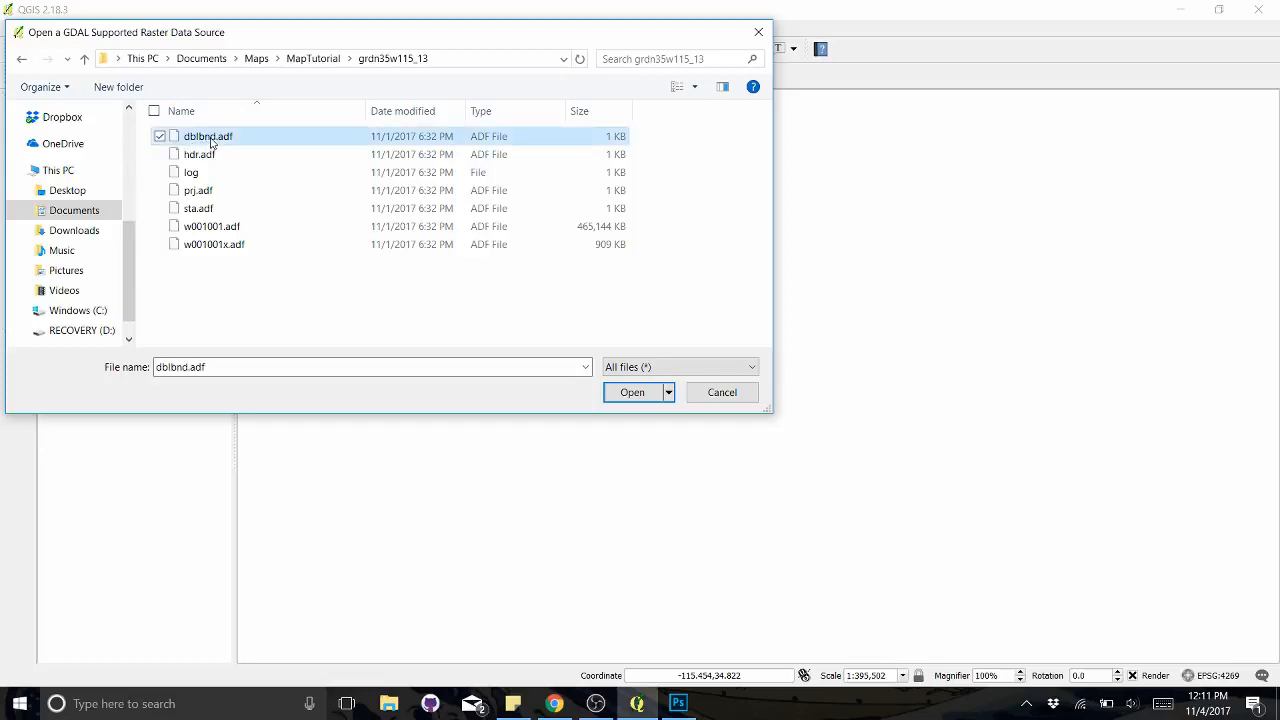
{"action": "left_click", "coordinate": [630, 393]}
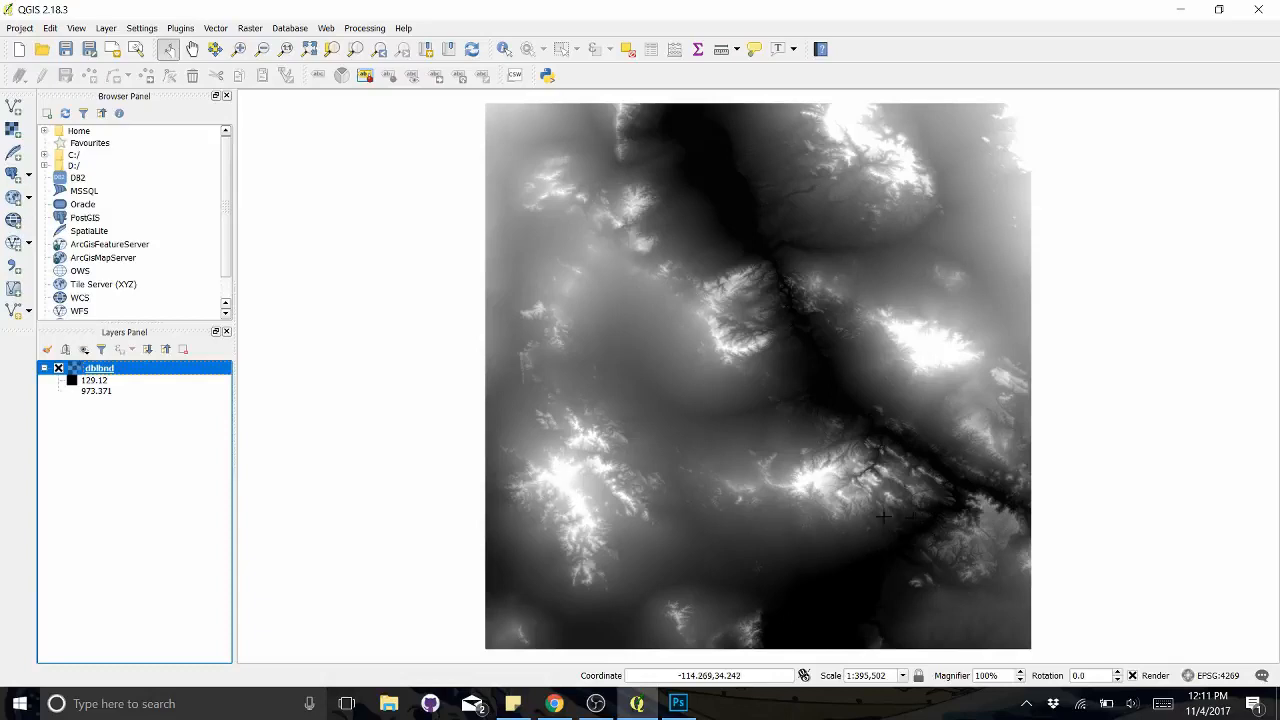
Examine the terrain detail of the dblbnd raster up close and at full extent.
{"action": "scroll", "coordinate": [803, 514], "scroll_direction": "up", "scroll_amount": 2}
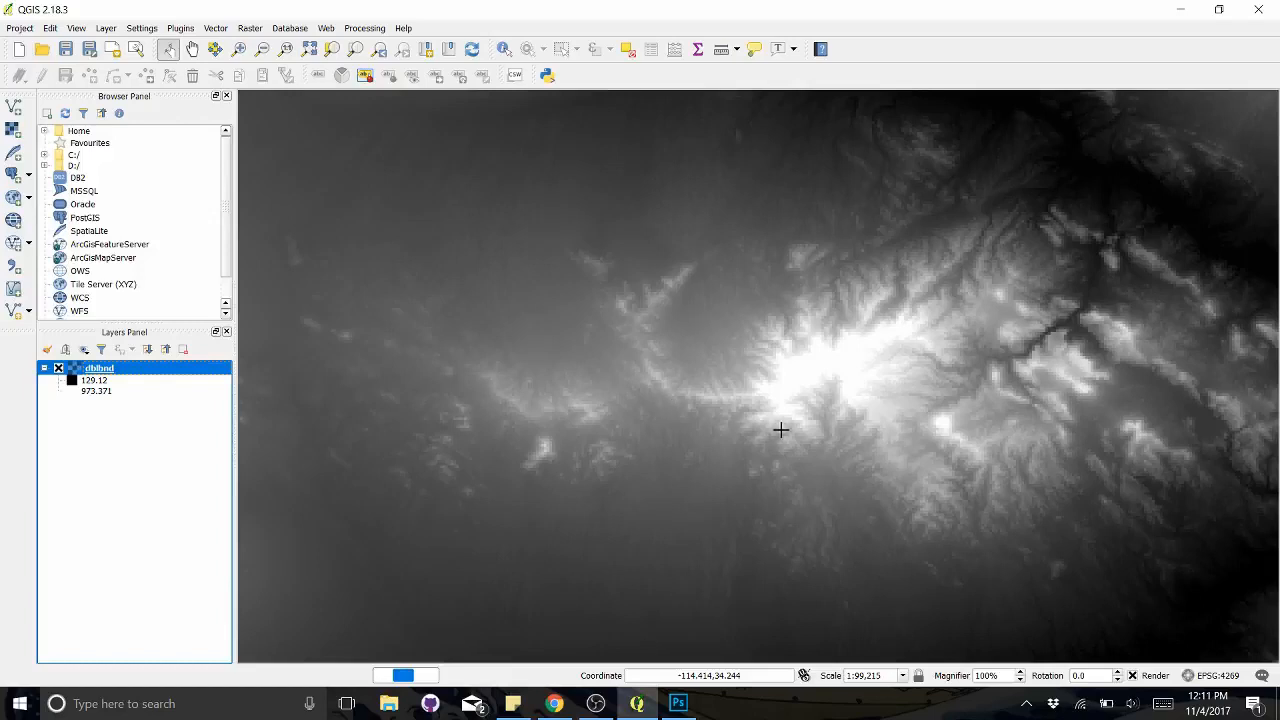
{"action": "scroll", "coordinate": [701, 371], "scroll_direction": "up", "scroll_amount": 1}
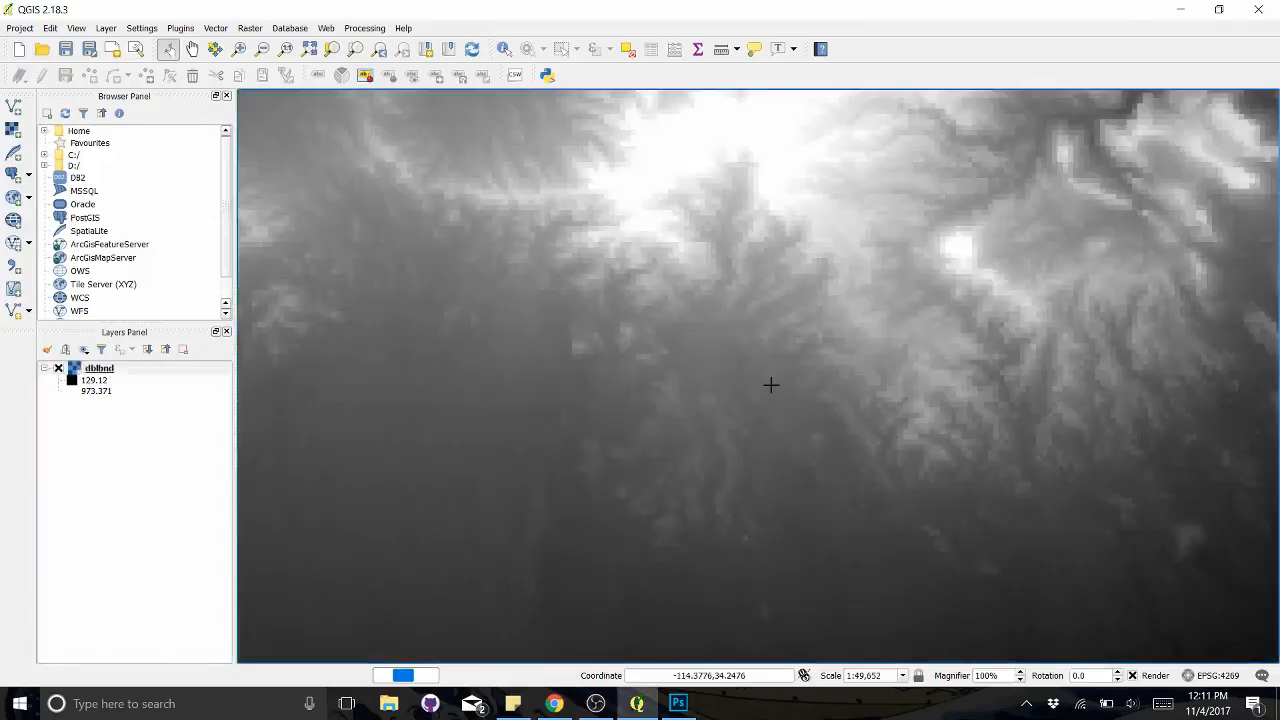
{"action": "scroll", "coordinate": [770, 385], "scroll_direction": "down", "scroll_amount": 3}
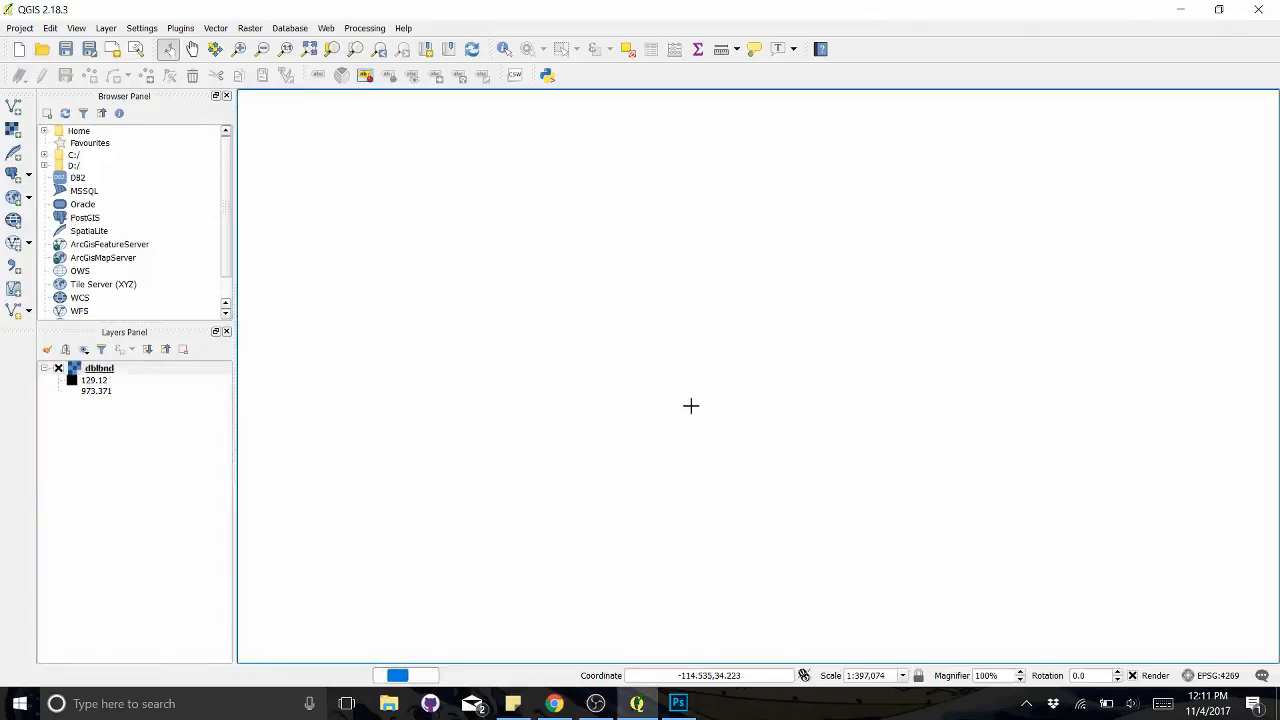
{"action": "left_click_drag", "start_coordinate": [730, 298], "coordinate": [731, 401]}
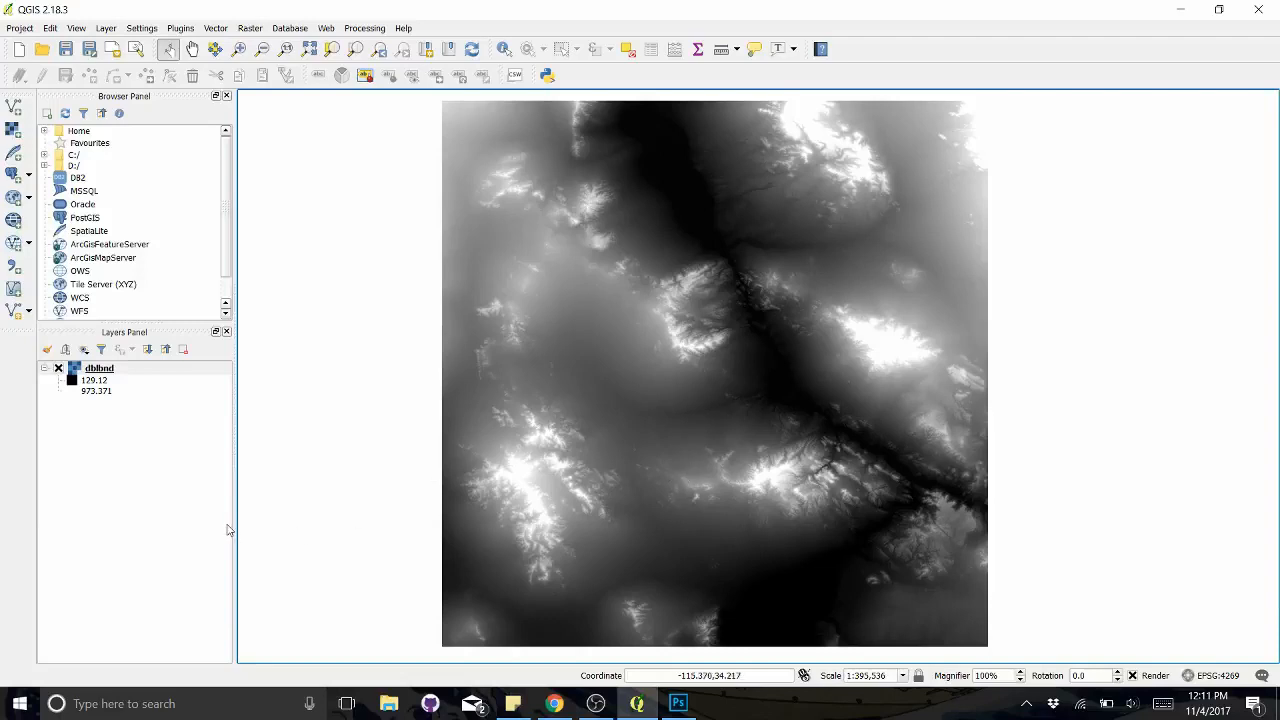
{"action": "double_click", "coordinate": [102, 369]}
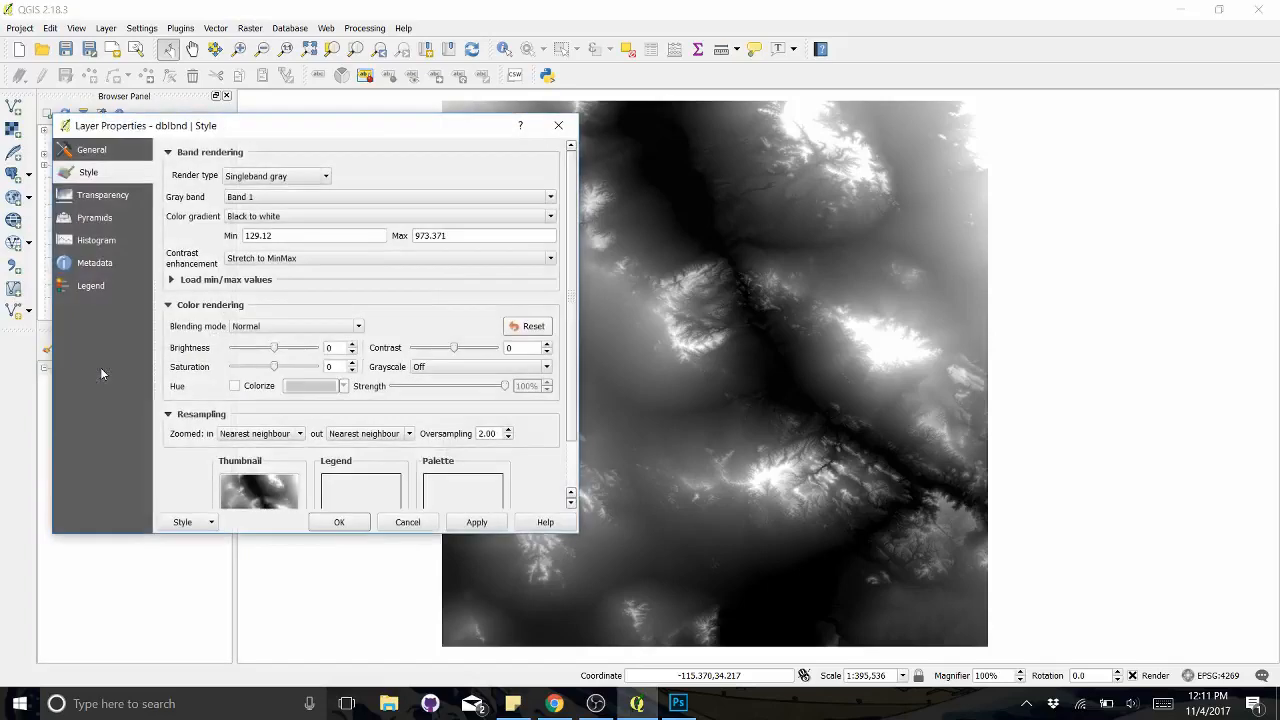
{"action": "left_click", "coordinate": [309, 217]}
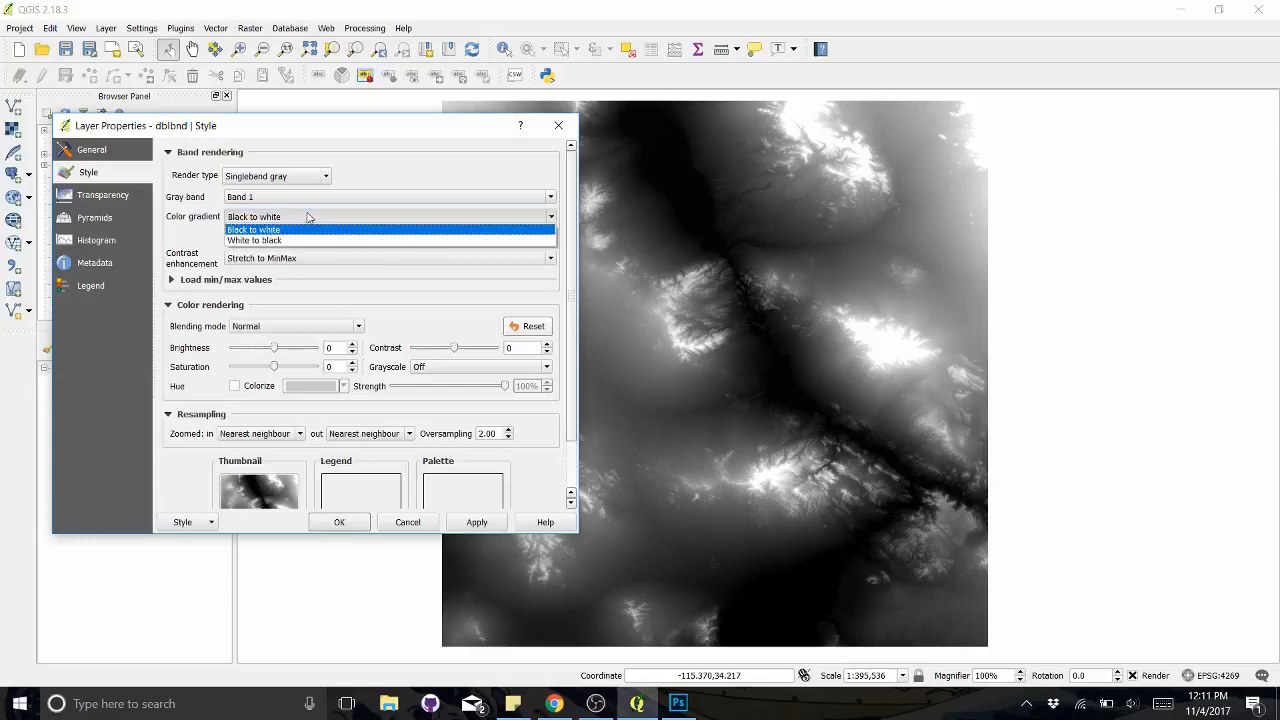
{"action": "left_click", "coordinate": [350, 177]}
{"action": "left_click", "coordinate": [318, 178]}
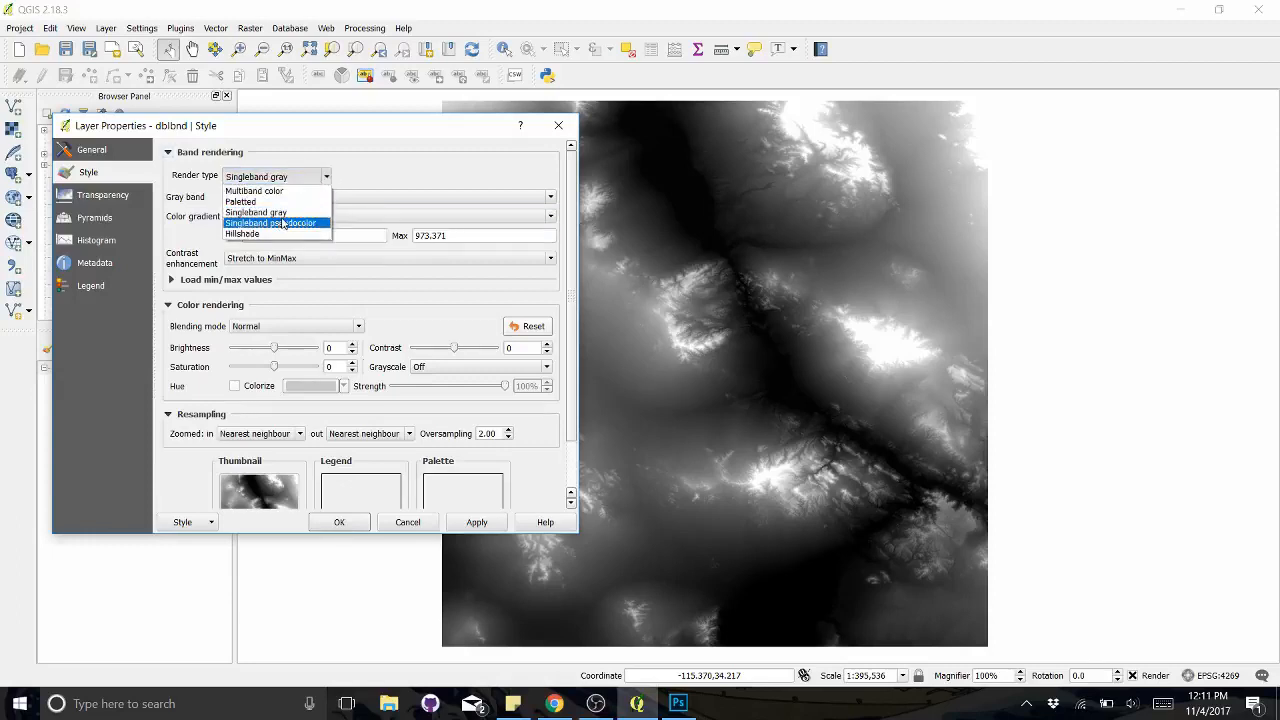
{"action": "left_click", "coordinate": [558, 125]}
{"action": "left_click", "coordinate": [558, 125]}
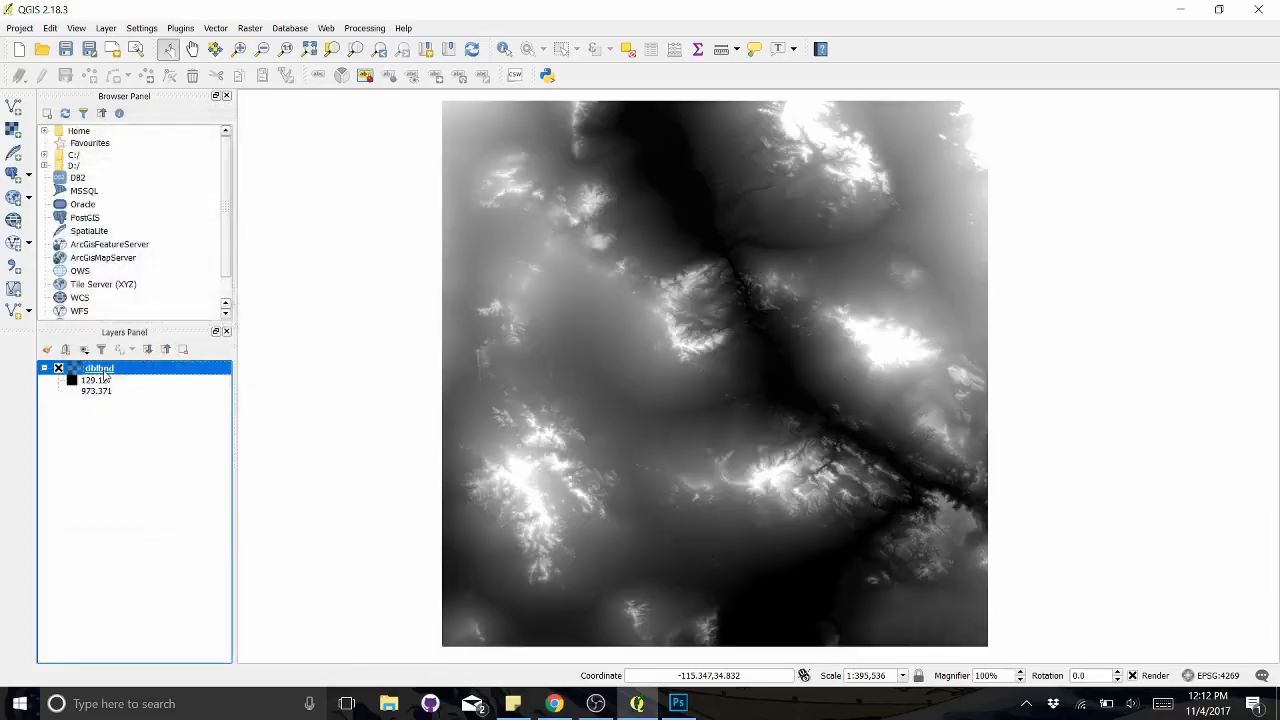
Open the style properties of the dblbnd layer and set its render type to Singleband pseudocolor.
{"action": "double_click", "coordinate": [105, 370]}
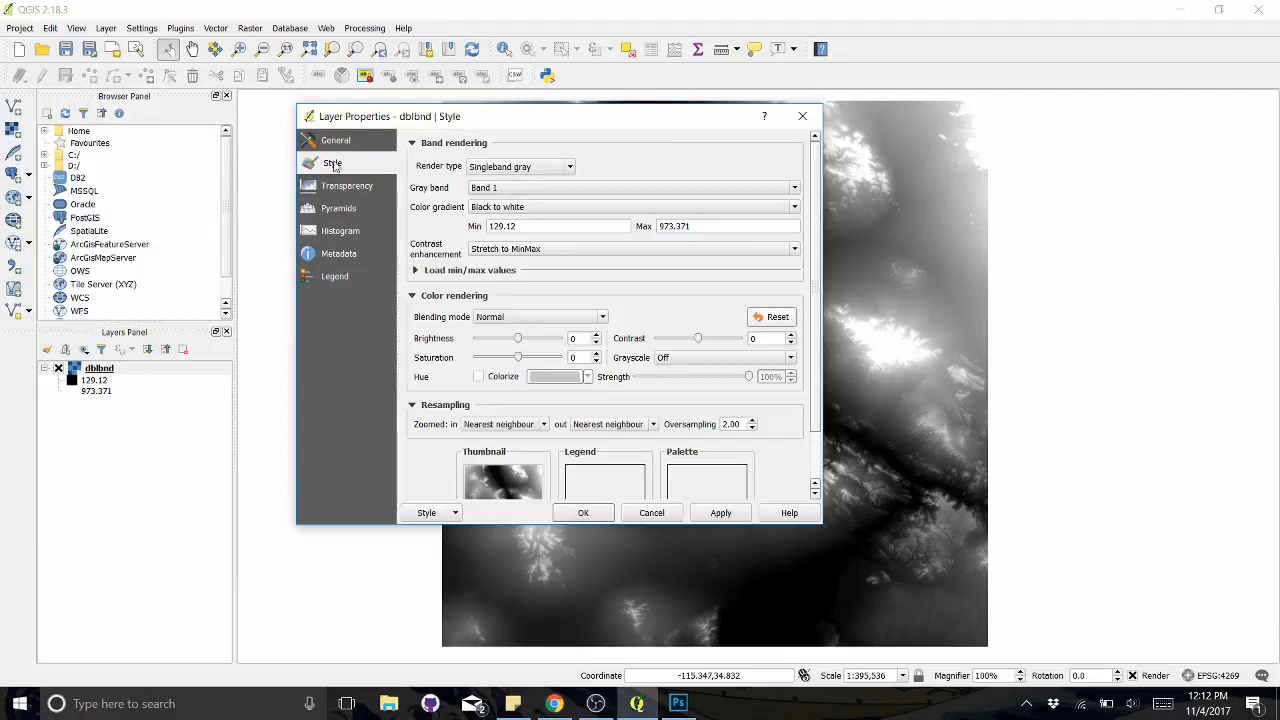
{"action": "left_click", "coordinate": [566, 167]}
{"action": "left_click", "coordinate": [535, 214]}
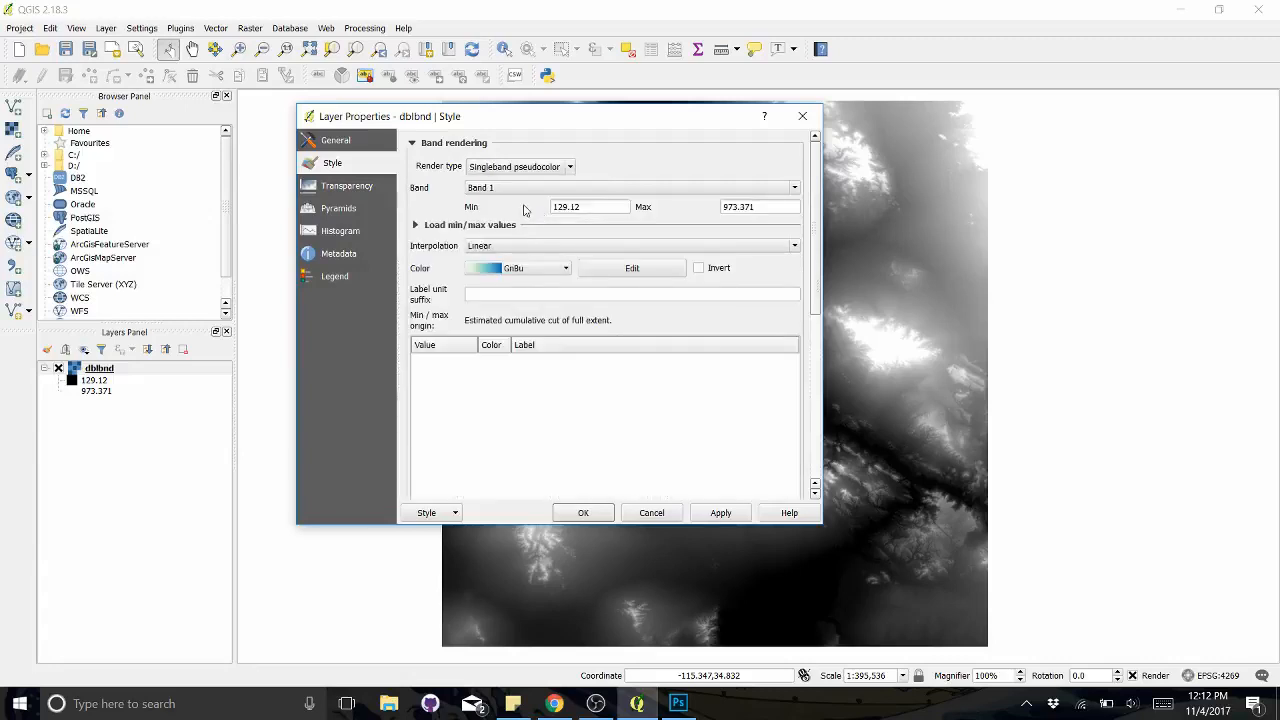
Assign the GnBu color ramp to the dblbnd raster, apply it, and move the properties dialog off the map.
{"action": "left_click", "coordinate": [565, 268]}
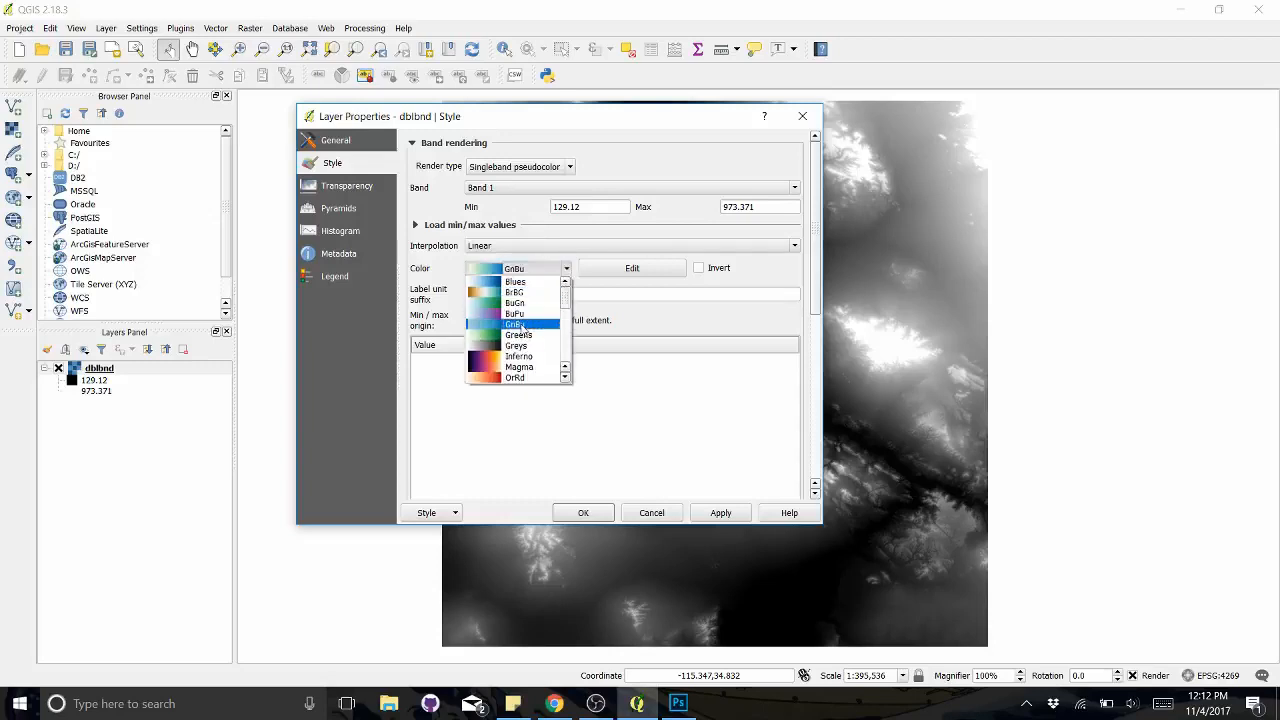
{"action": "left_click", "coordinate": [519, 326]}
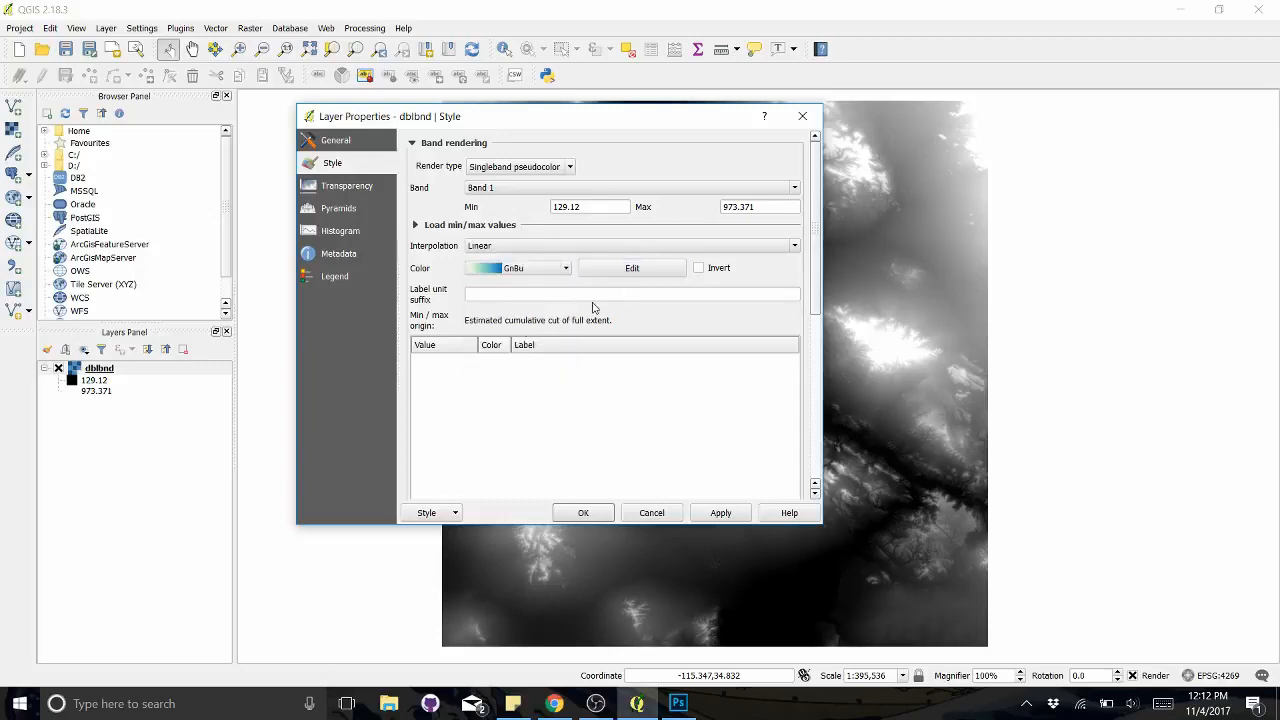
{"action": "left_click", "coordinate": [543, 272]}
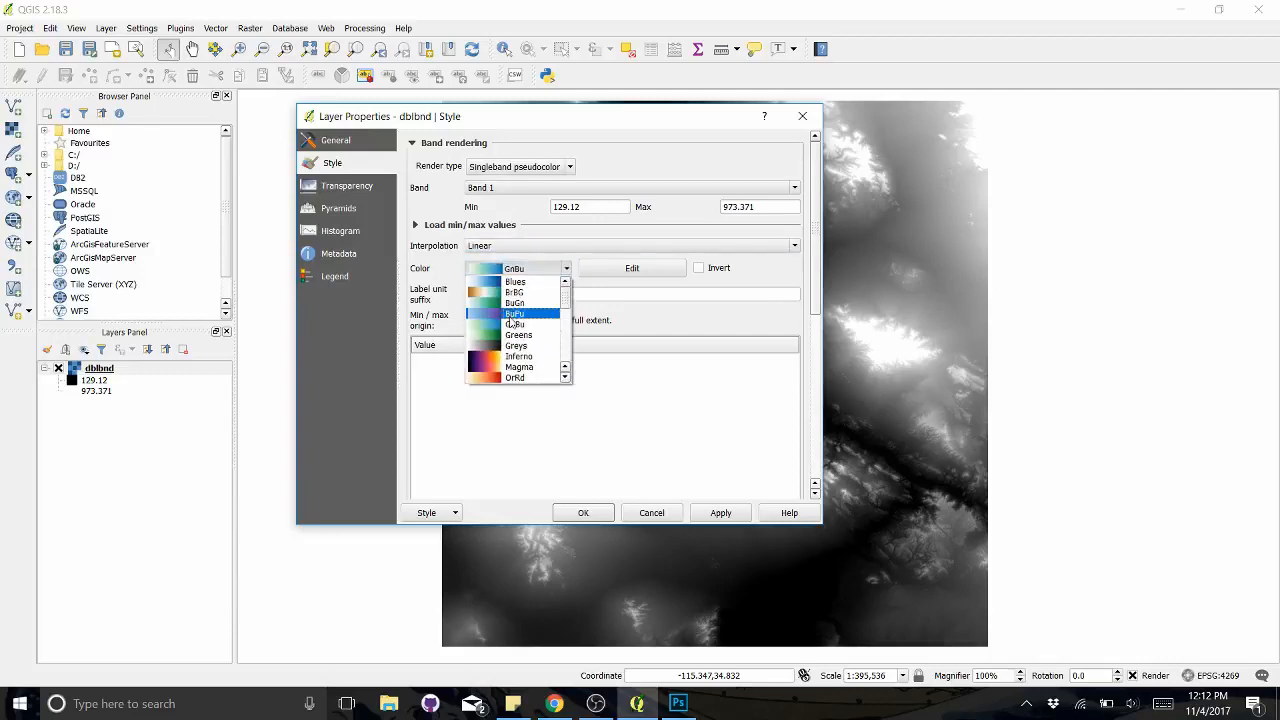
{"action": "left_click", "coordinate": [520, 306]}
{"action": "left_click", "coordinate": [536, 272]}
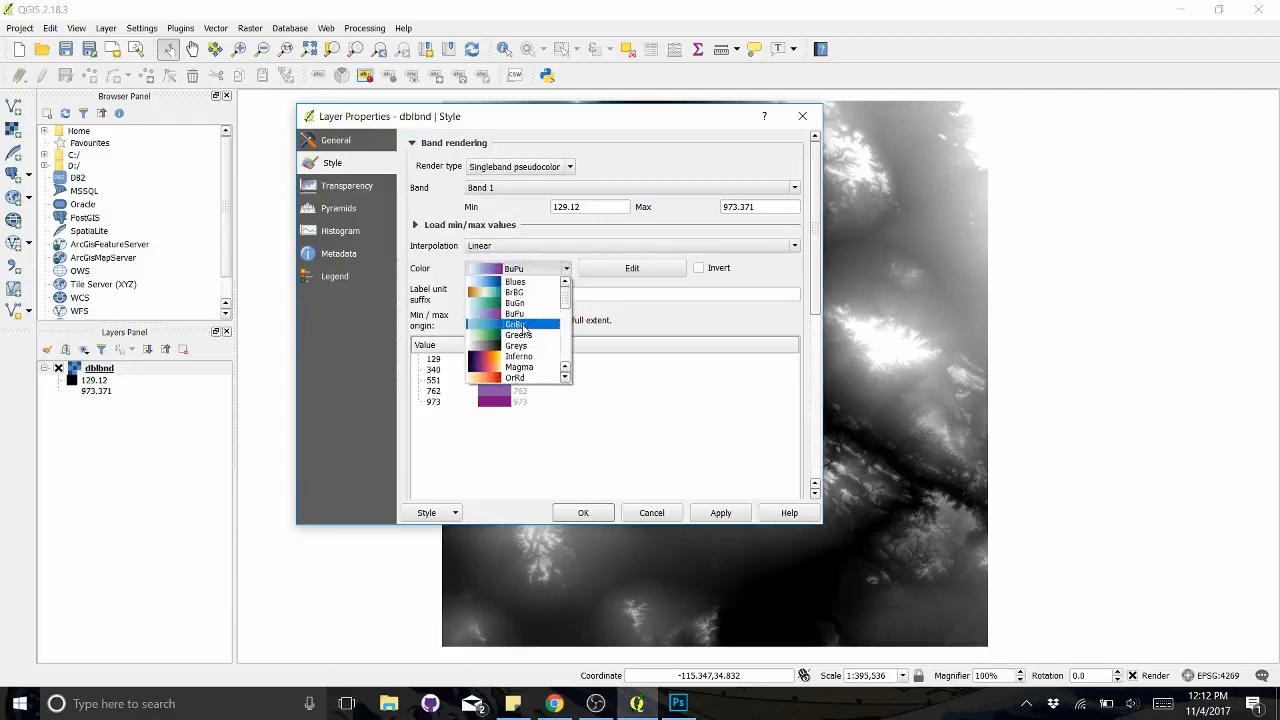
{"action": "left_click", "coordinate": [526, 328]}
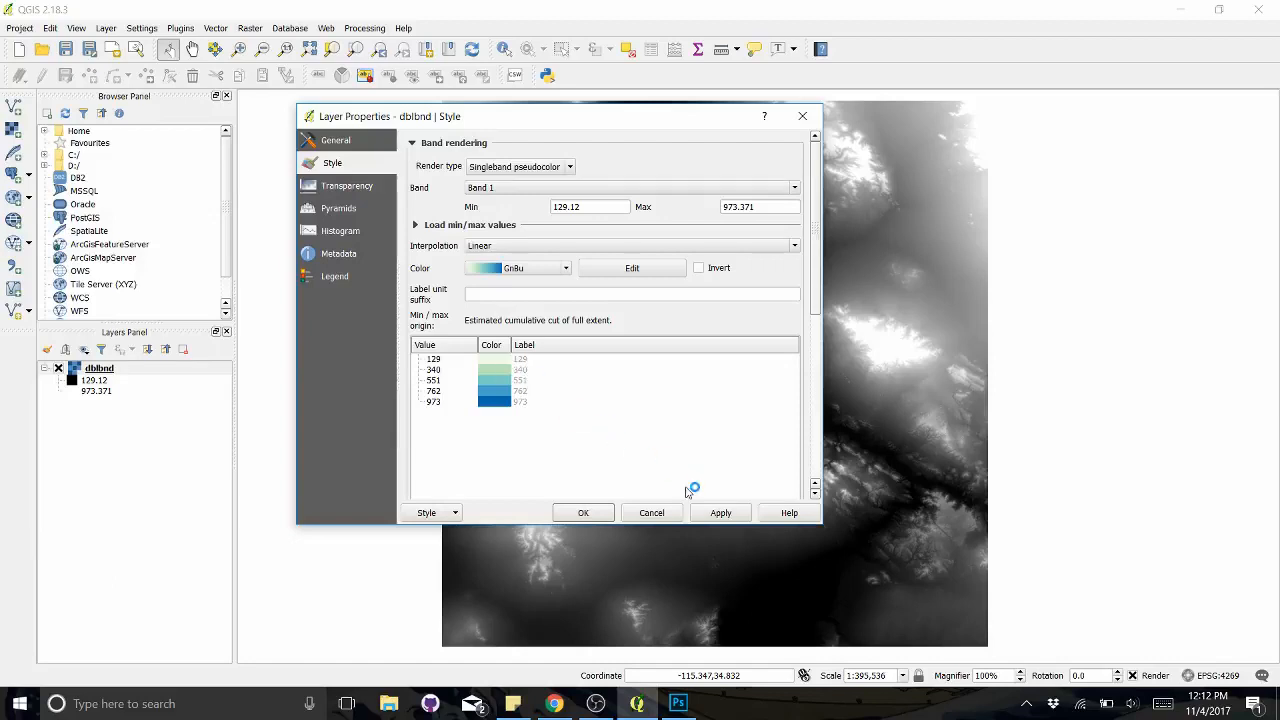
{"action": "left_click", "coordinate": [720, 513]}
{"action": "left_click_drag", "start_coordinate": [673, 120], "coordinate": [366, 160]}
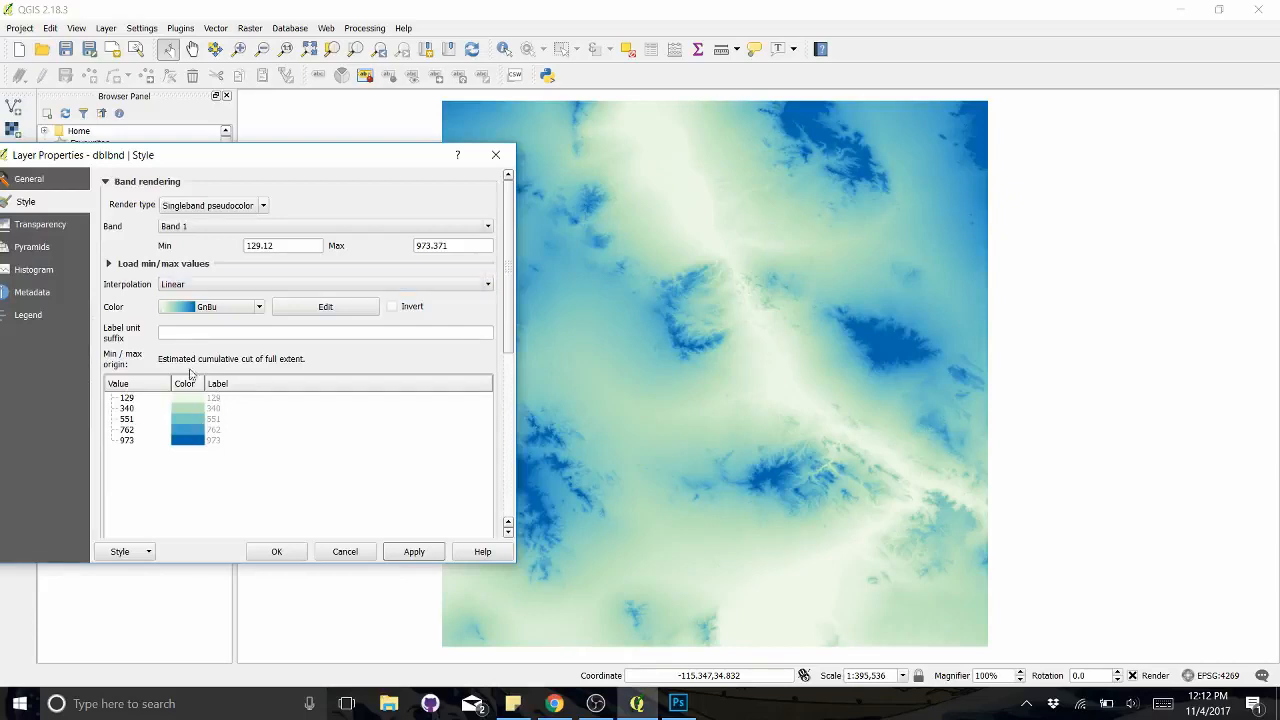
Invert the GnBu ramp, set the interpolation to Discrete, and accept the dblbnd layer style.
{"action": "left_click", "coordinate": [392, 306]}
{"action": "left_click", "coordinate": [416, 553]}
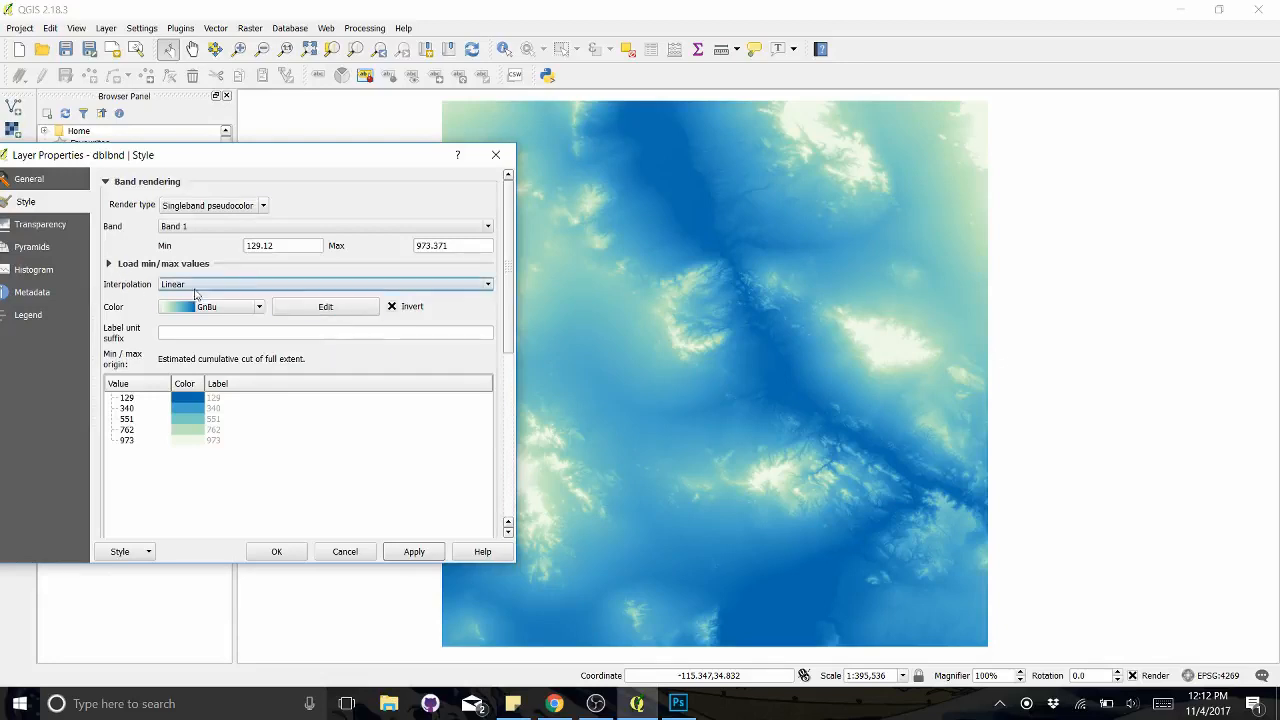
{"action": "left_click", "coordinate": [256, 289]}
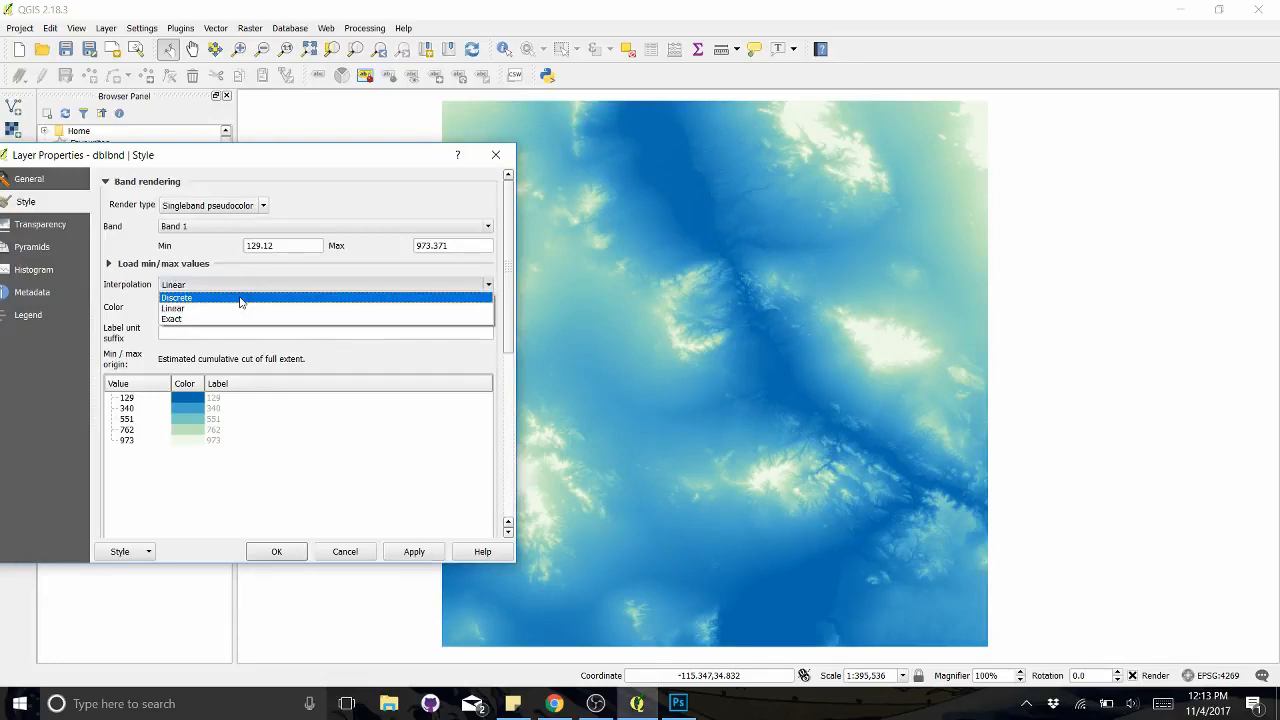
{"action": "left_click", "coordinate": [240, 302]}
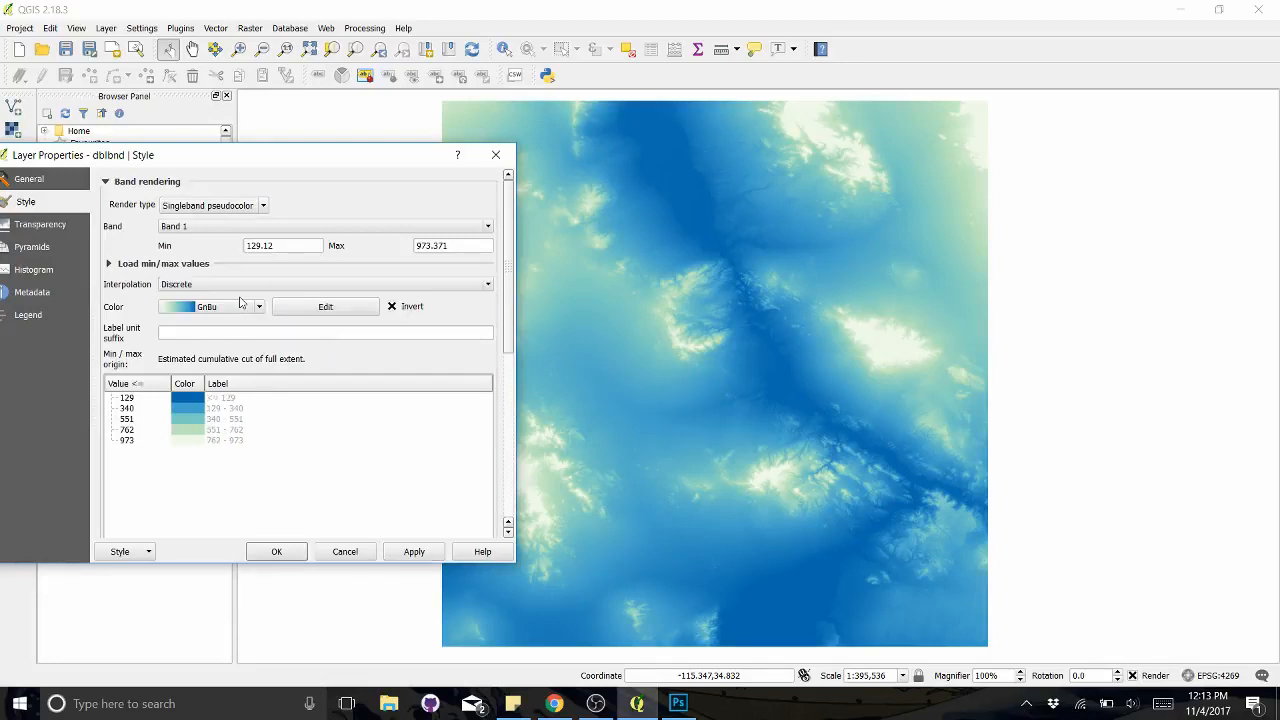
{"action": "left_click", "coordinate": [414, 553]}
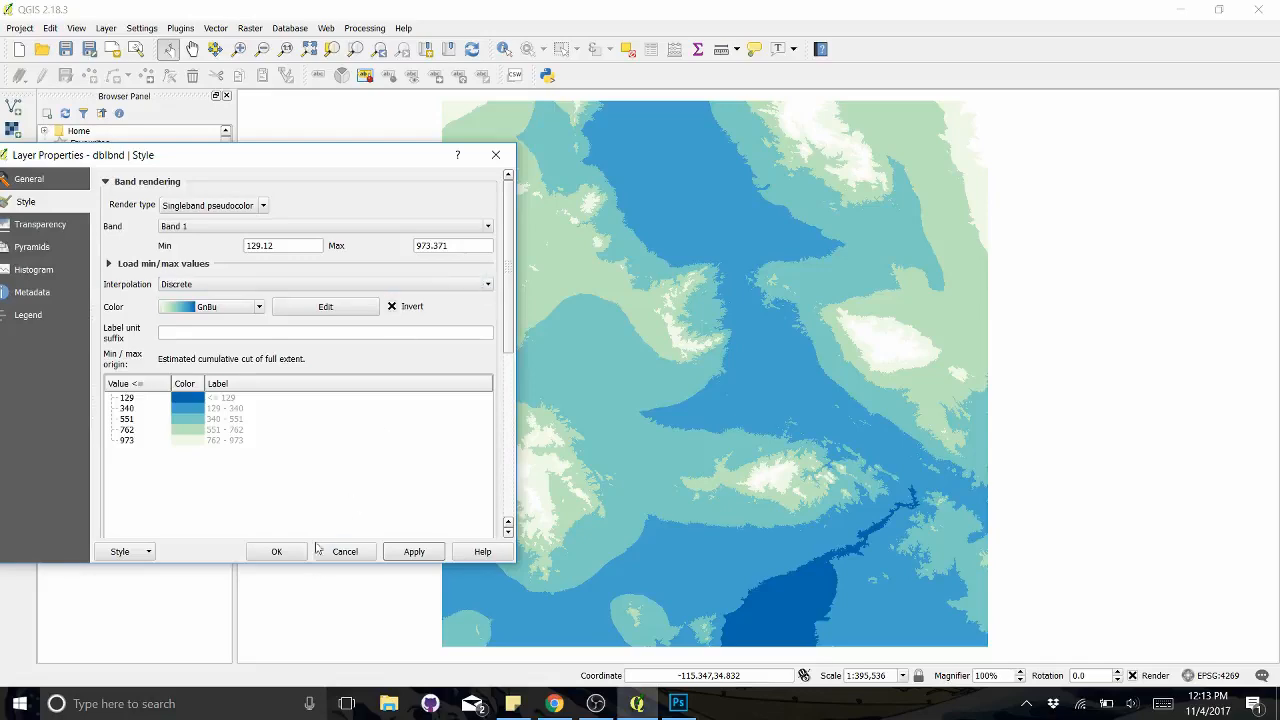
{"action": "left_click", "coordinate": [284, 551]}
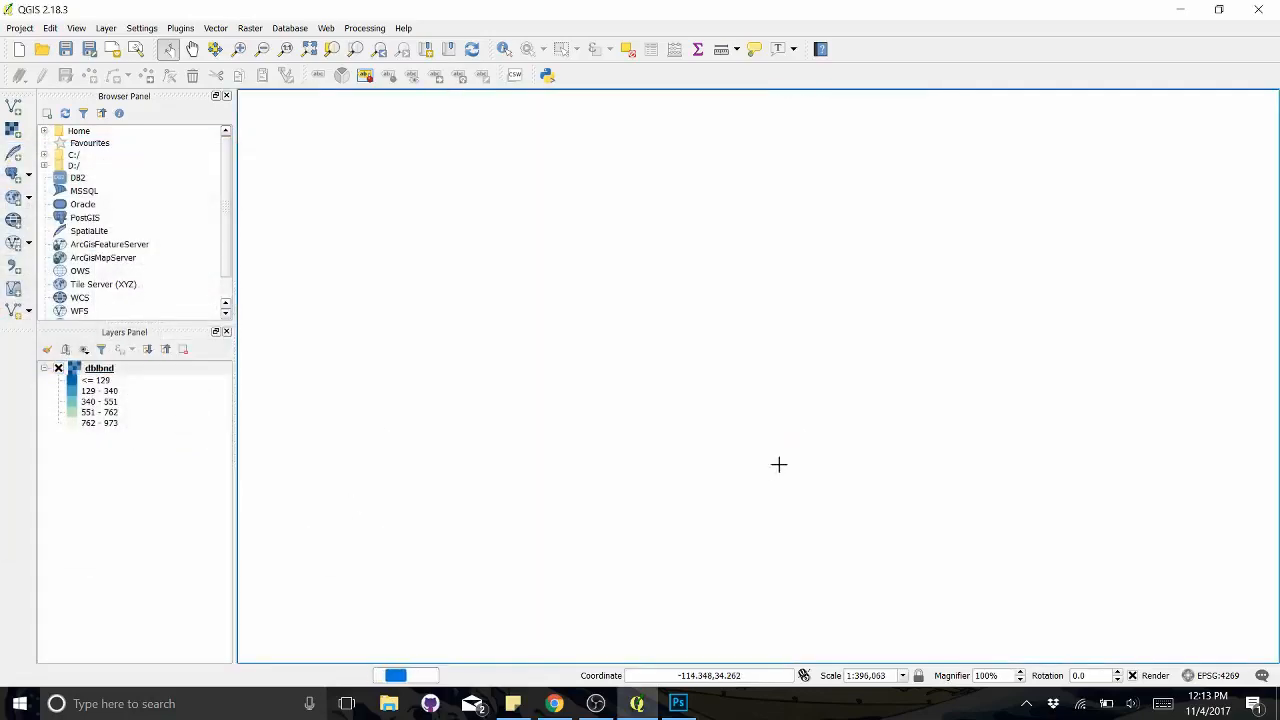
Examine the discrete elevation color bands on the map up close and across the whole raster.
{"action": "scroll", "coordinate": [771, 470], "scroll_direction": "up", "scroll_amount": 2}
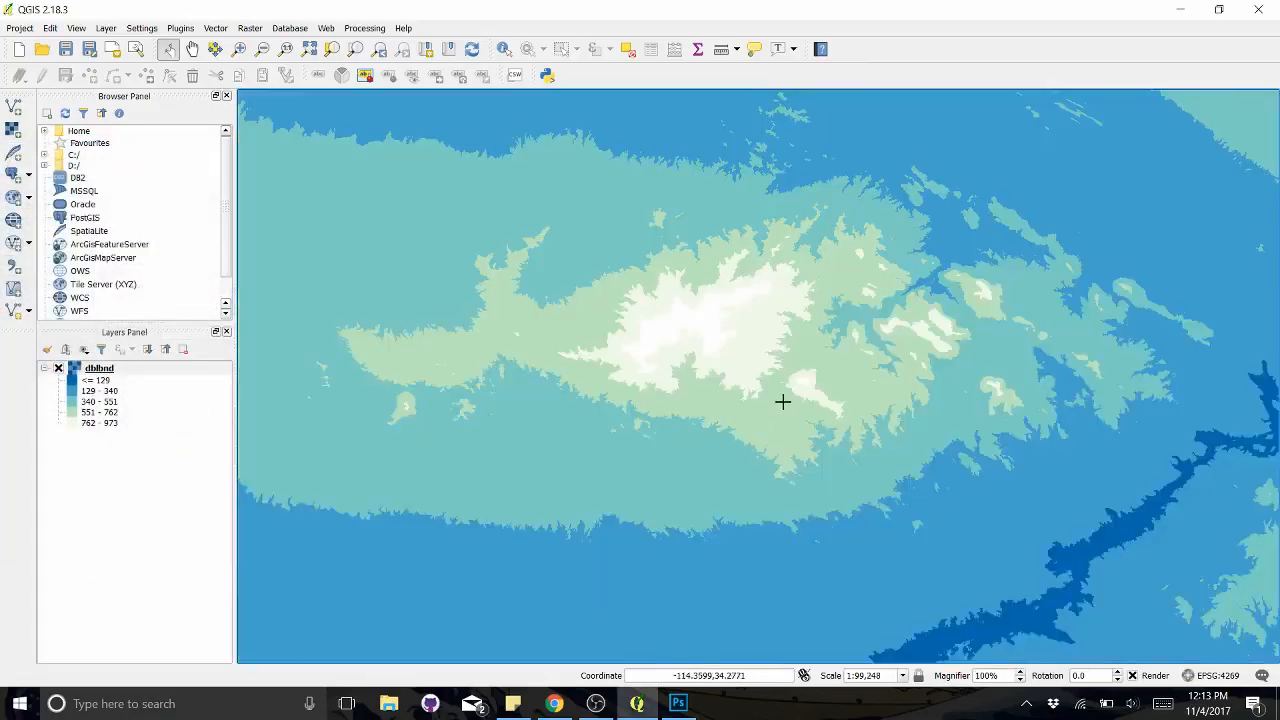
{"action": "scroll", "coordinate": [691, 414], "scroll_direction": "down", "scroll_amount": 1}
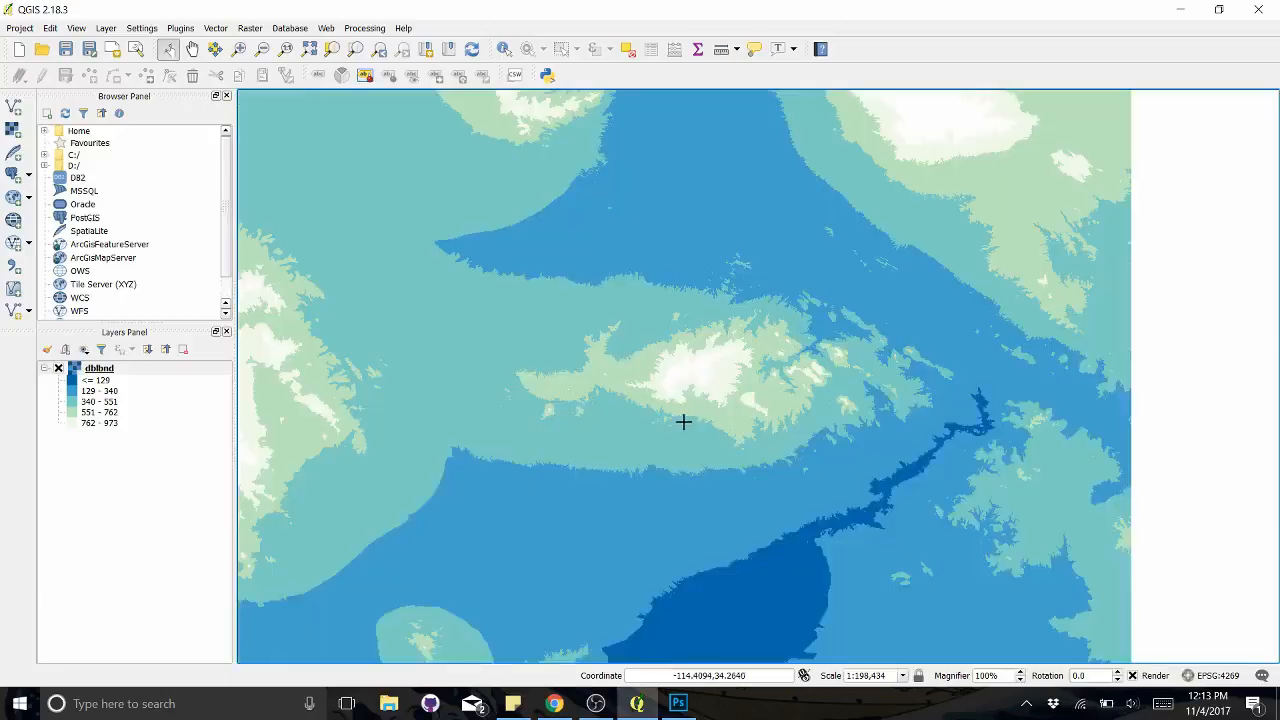
{"action": "scroll", "coordinate": [706, 418], "scroll_direction": "down", "scroll_amount": 1}
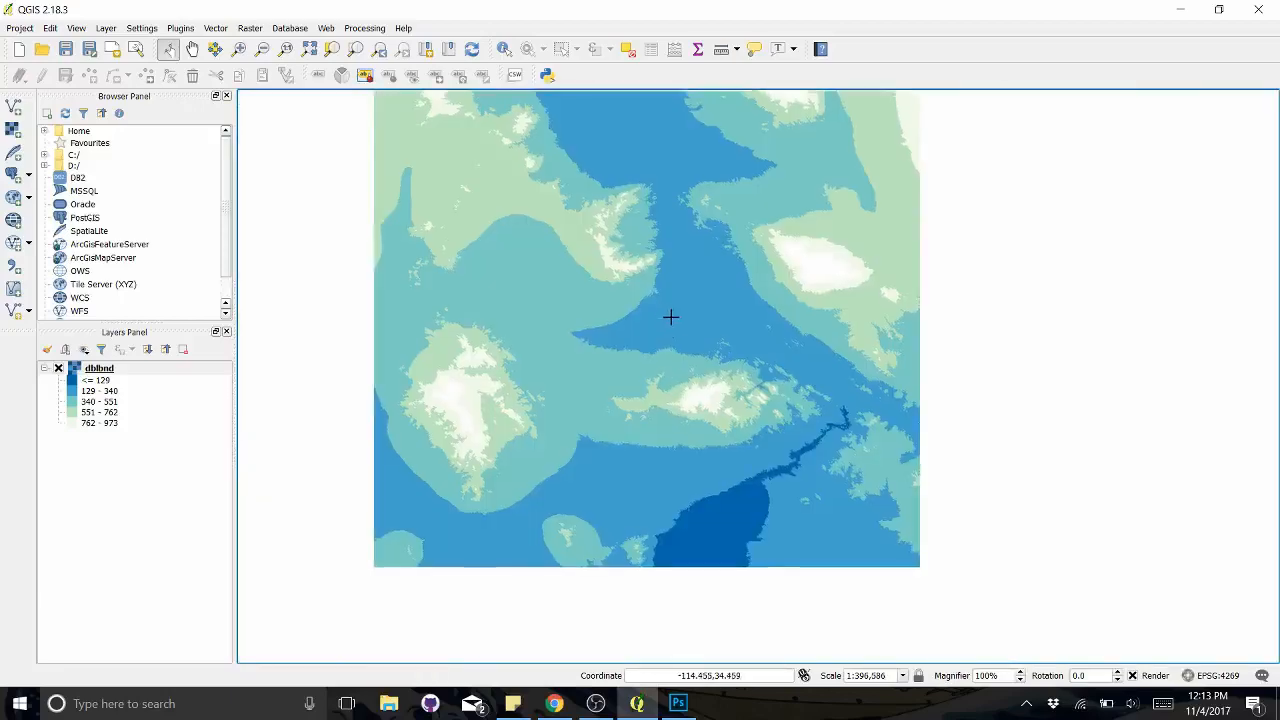
{"action": "left_click_drag", "start_coordinate": [670, 317], "coordinate": [674, 391]}
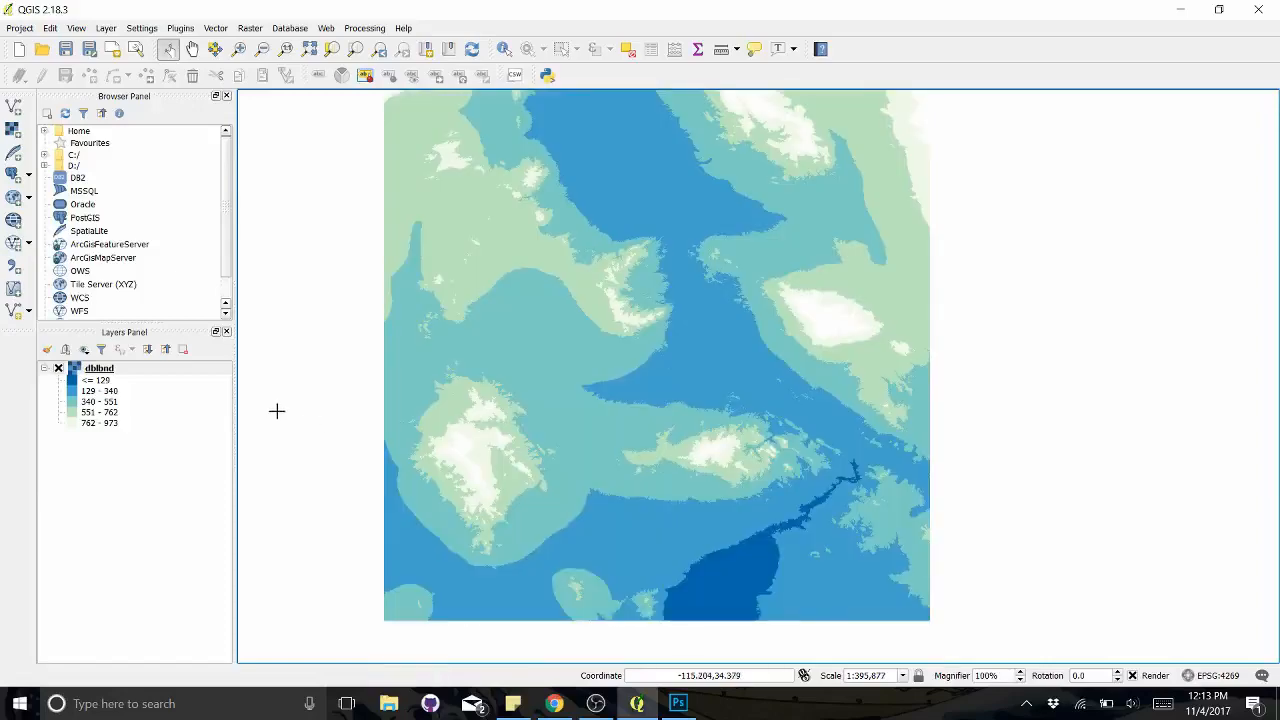
{"action": "scroll", "coordinate": [469, 480], "scroll_direction": "up", "scroll_amount": 2}
{"action": "scroll", "coordinate": [489, 457], "scroll_direction": "down", "scroll_amount": 1}
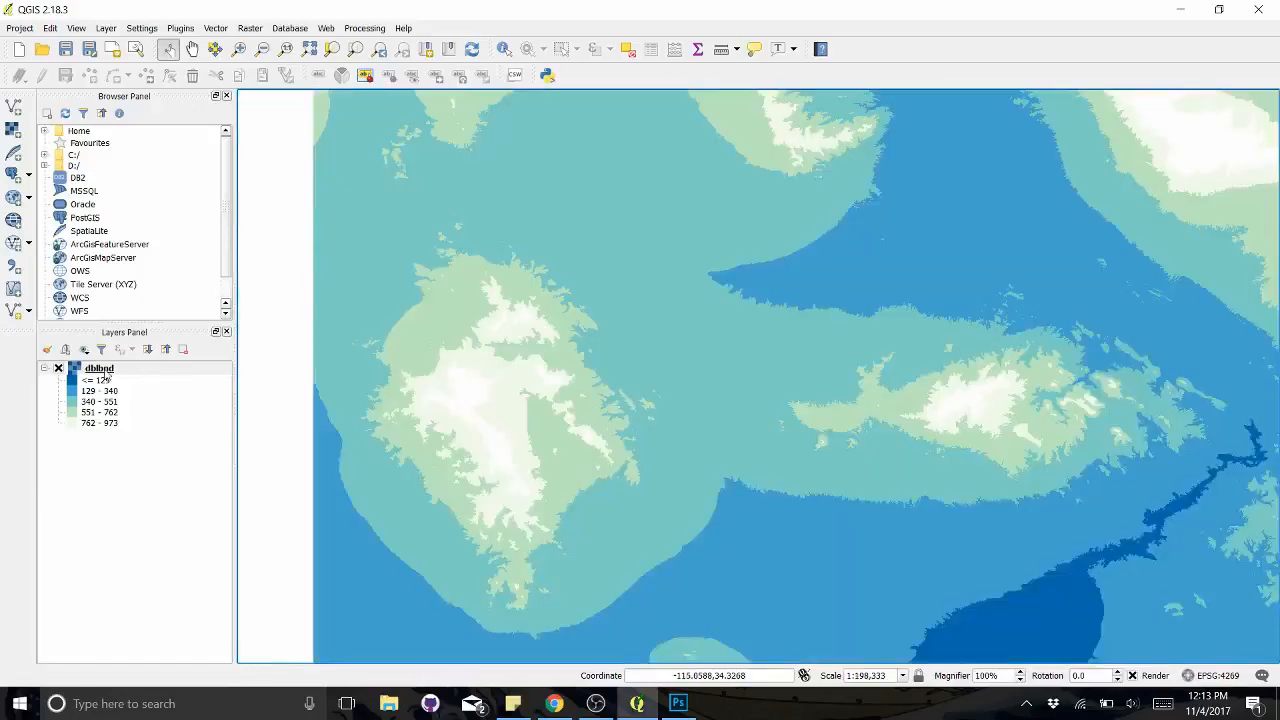
Reopen the dblbnd style, set the upper value of the 340–551 class to 500, and apply it.
{"action": "double_click", "coordinate": [100, 369]}
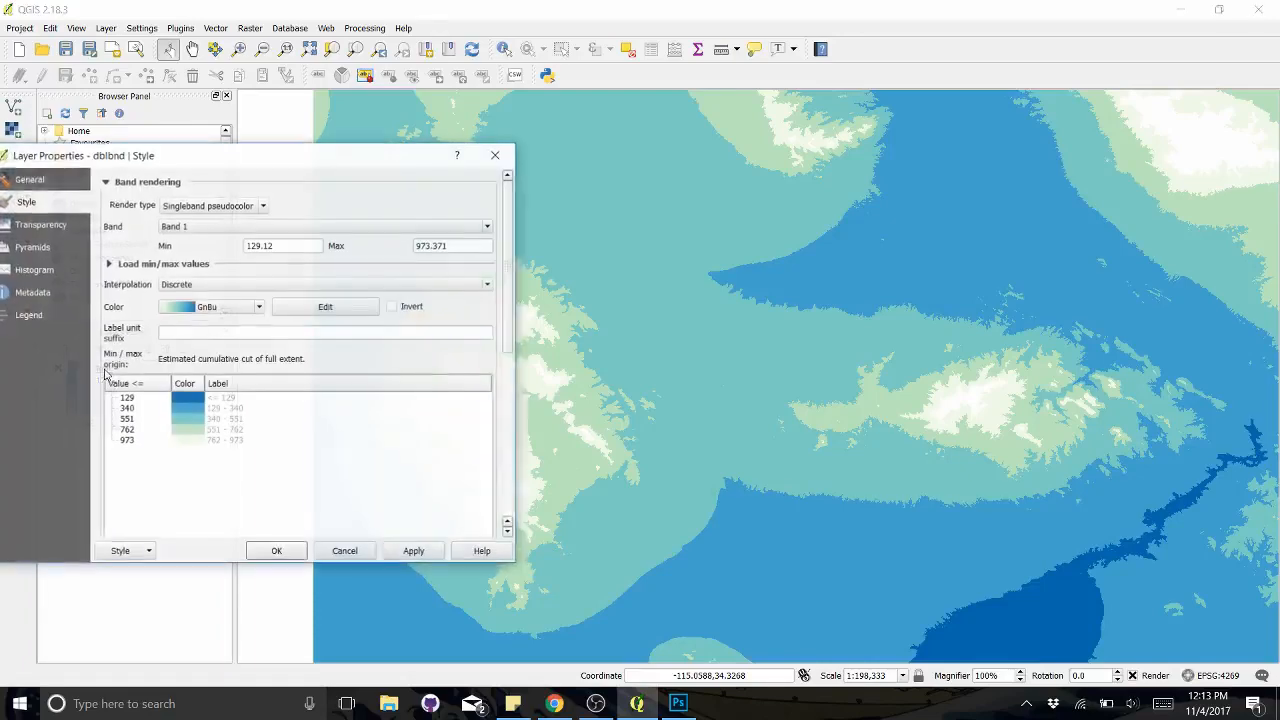
{"action": "left_click", "coordinate": [224, 411]}
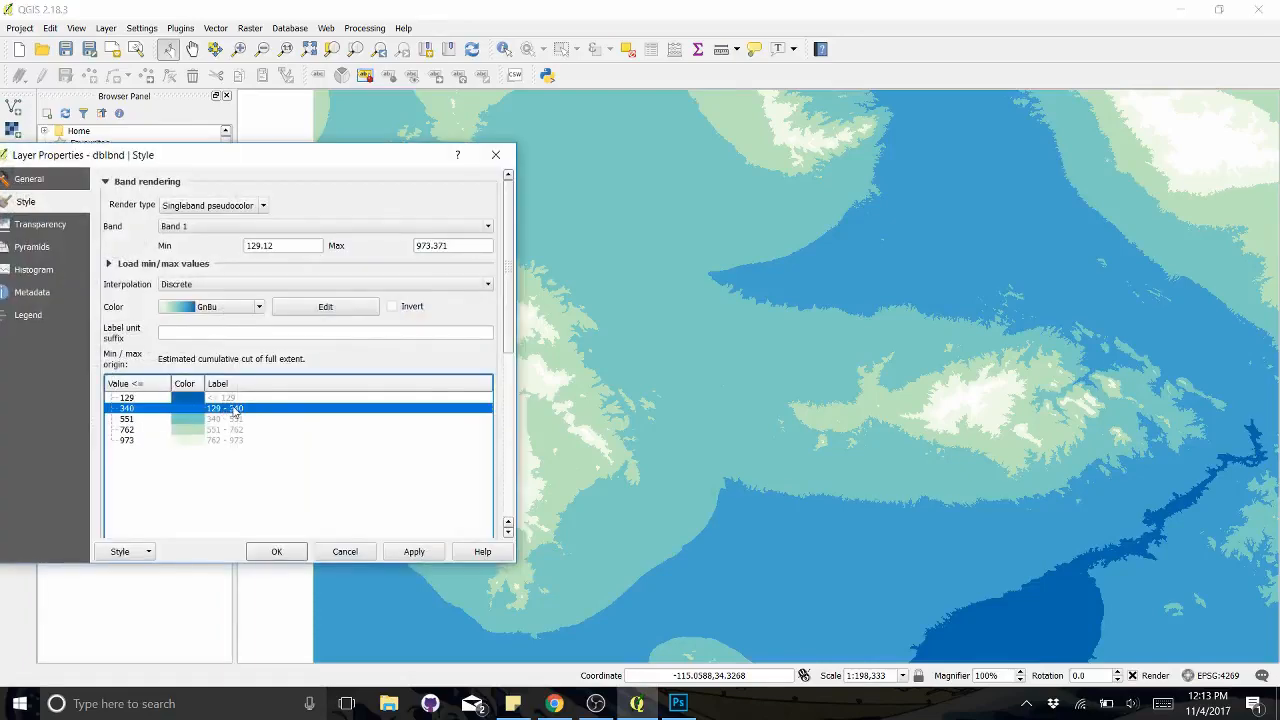
{"action": "double_click", "coordinate": [134, 420]}
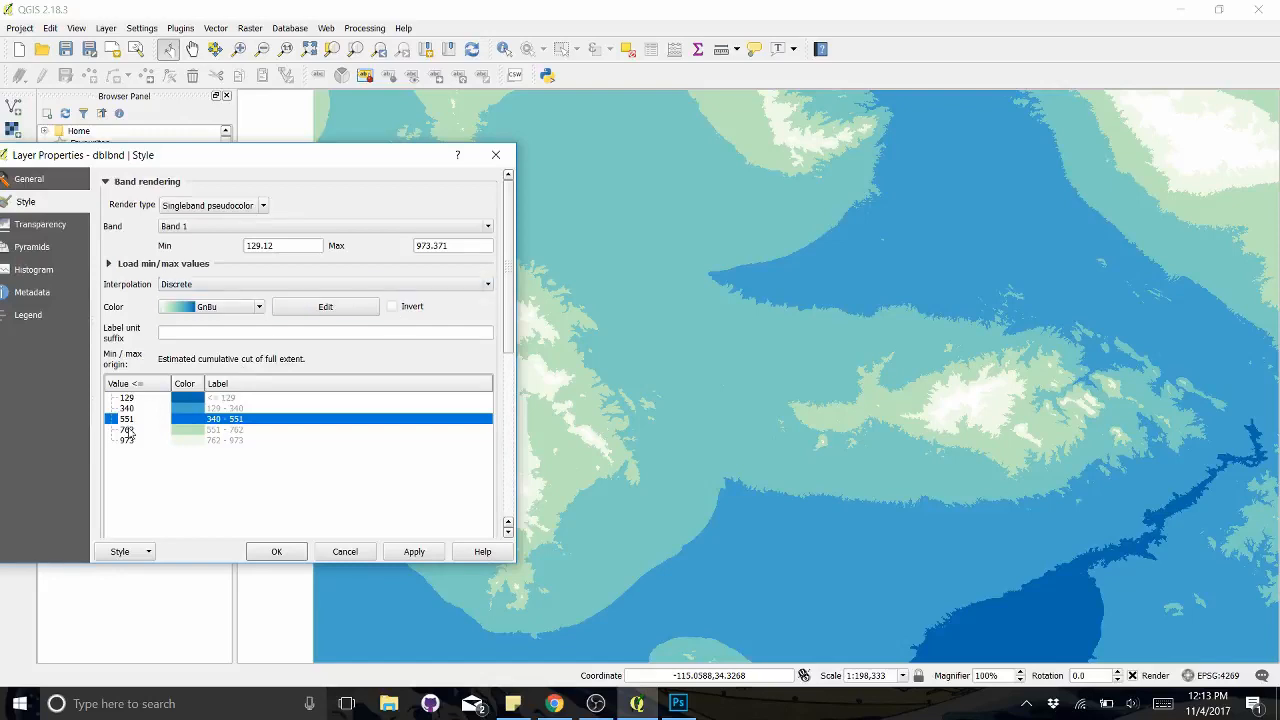
{"action": "left_click_drag", "start_coordinate": [134, 421], "coordinate": [120, 410]}
{"action": "left_click", "coordinate": [416, 555]}
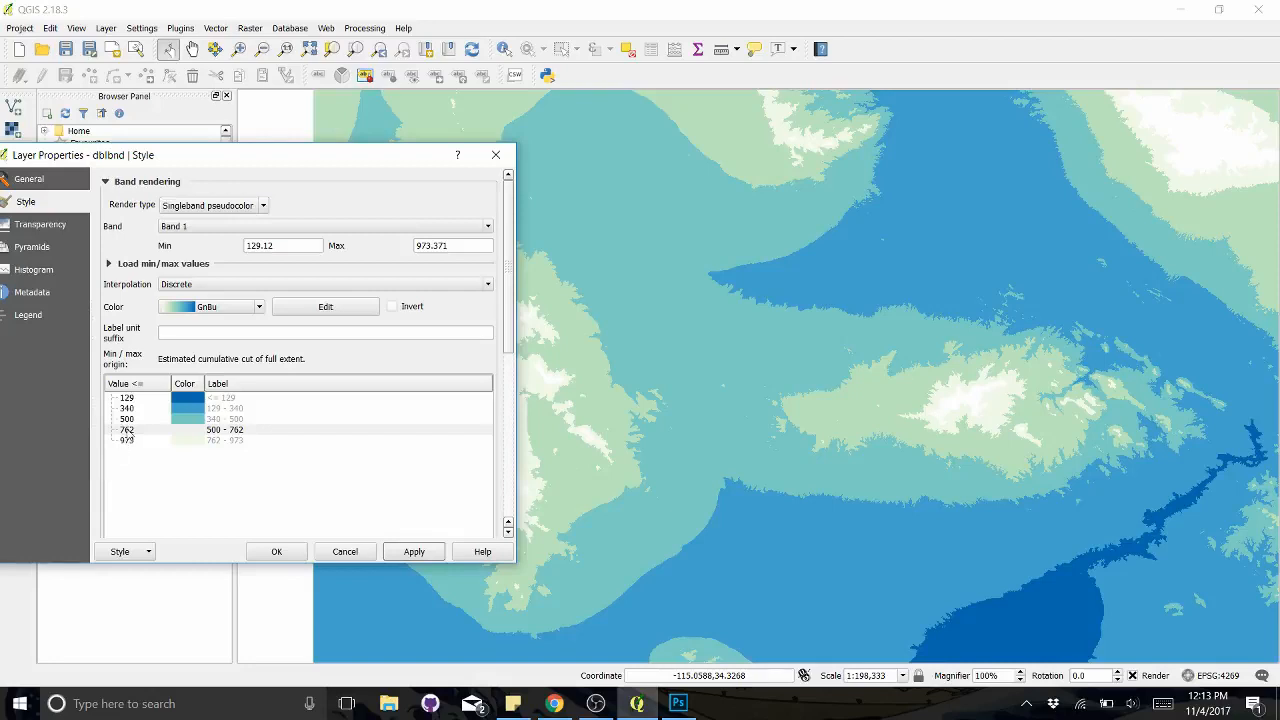
{"action": "left_click", "coordinate": [194, 432]}
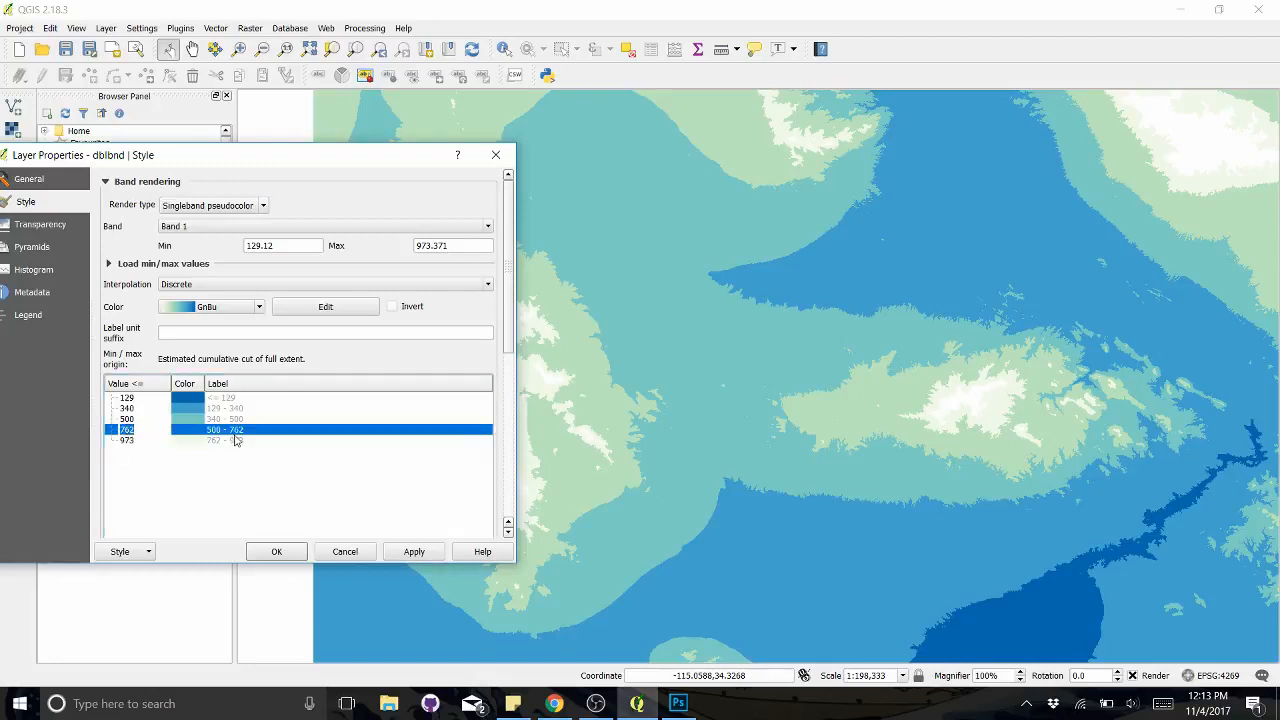
{"action": "left_click", "coordinate": [414, 552]}
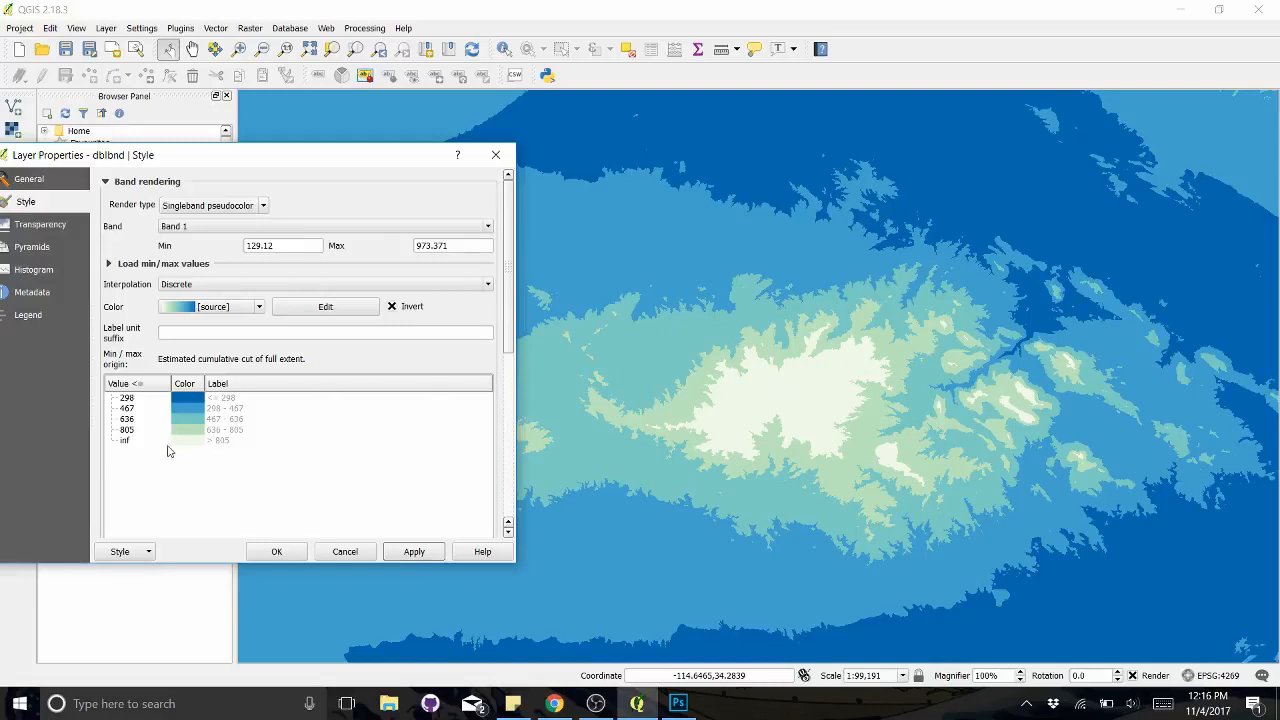
Copy the color code #bae4bc from the 636–805 class and assign it to the 467–636 class.
{"action": "left_click", "coordinate": [192, 424]}
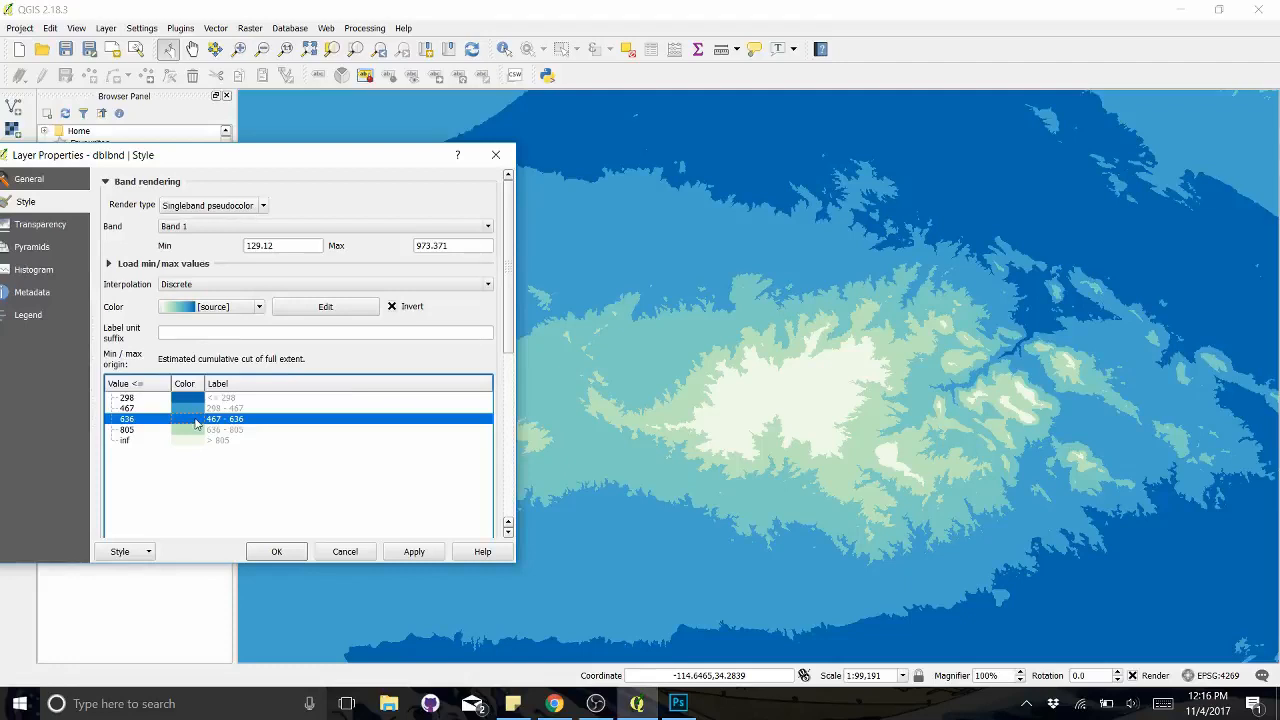
{"action": "double_click", "coordinate": [192, 434]}
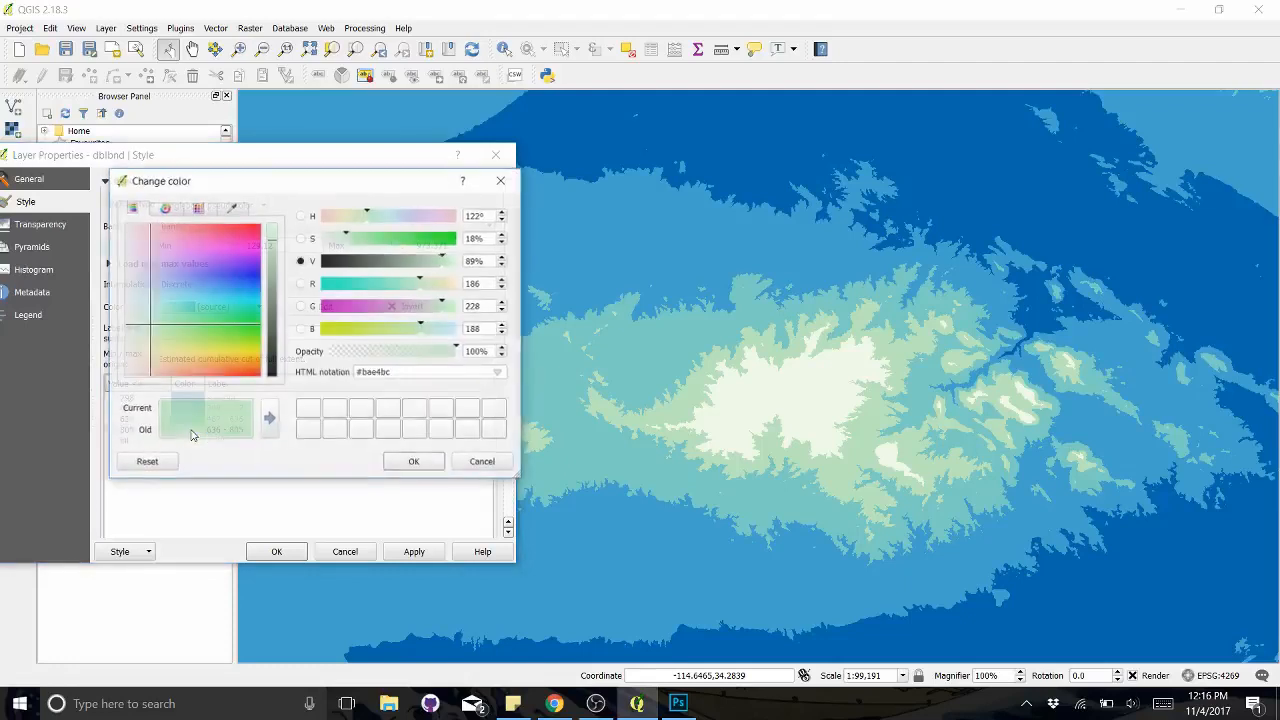
{"action": "left_click", "coordinate": [428, 372]}
{"action": "key", "text": "ctrl+c"}
{"action": "left_click", "coordinate": [414, 462]}
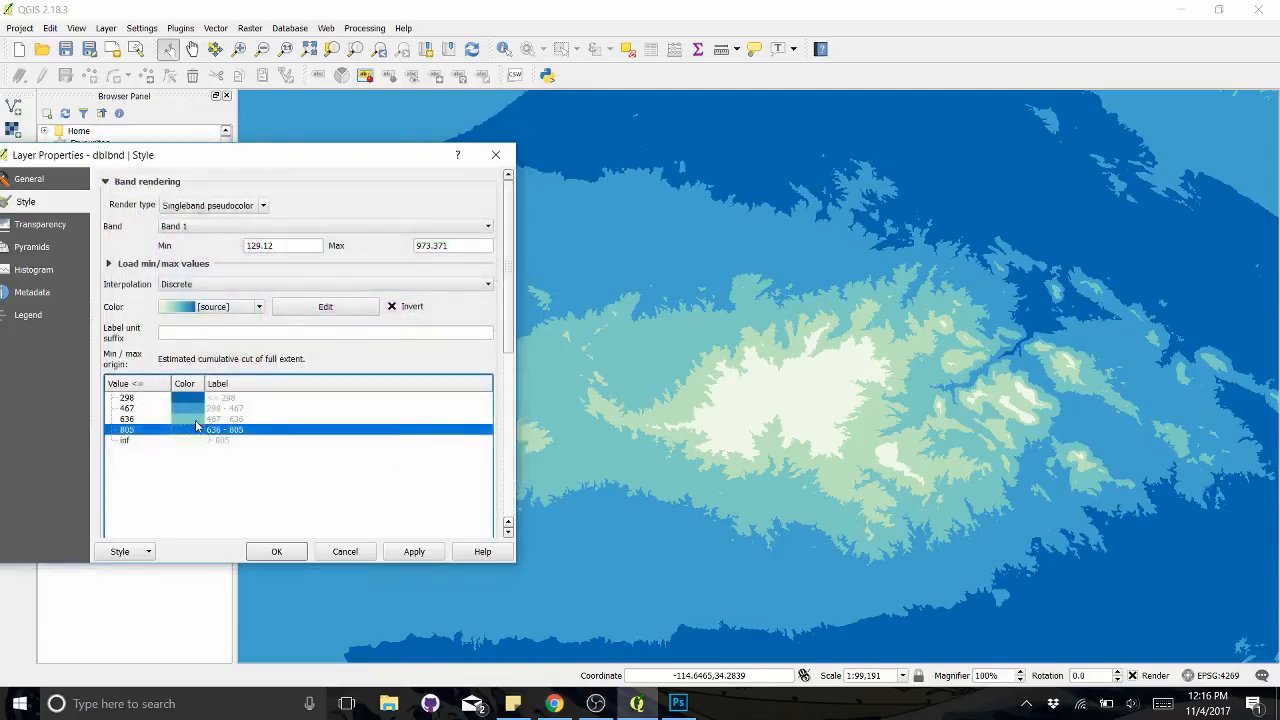
{"action": "double_click", "coordinate": [198, 425]}
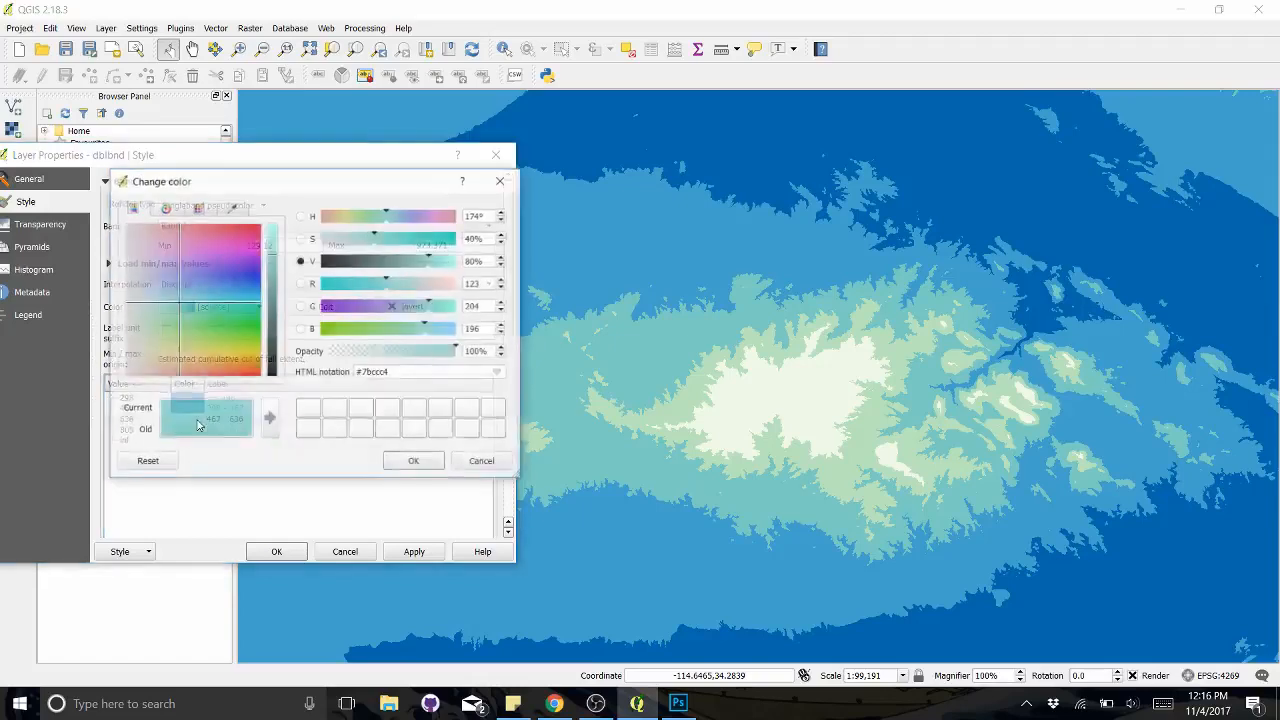
{"action": "double_click", "coordinate": [412, 375]}
{"action": "key", "text": "ctrl+v"}
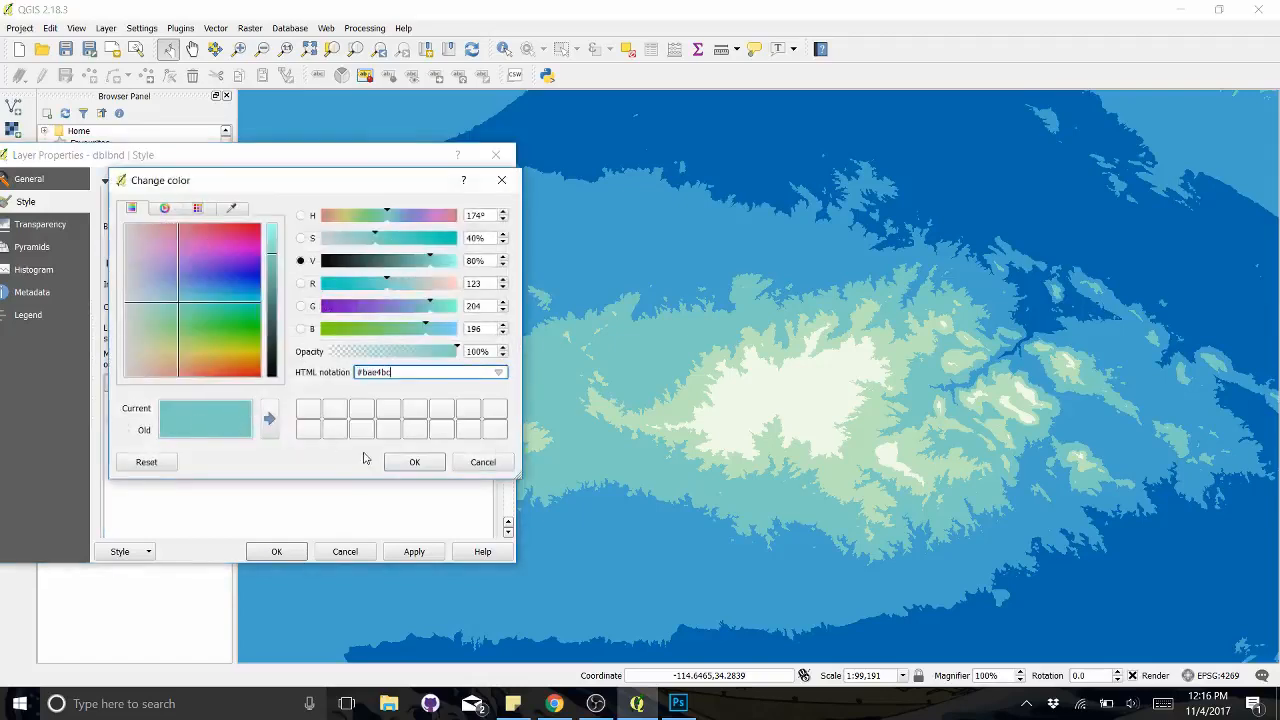
{"action": "left_click", "coordinate": [414, 462]}
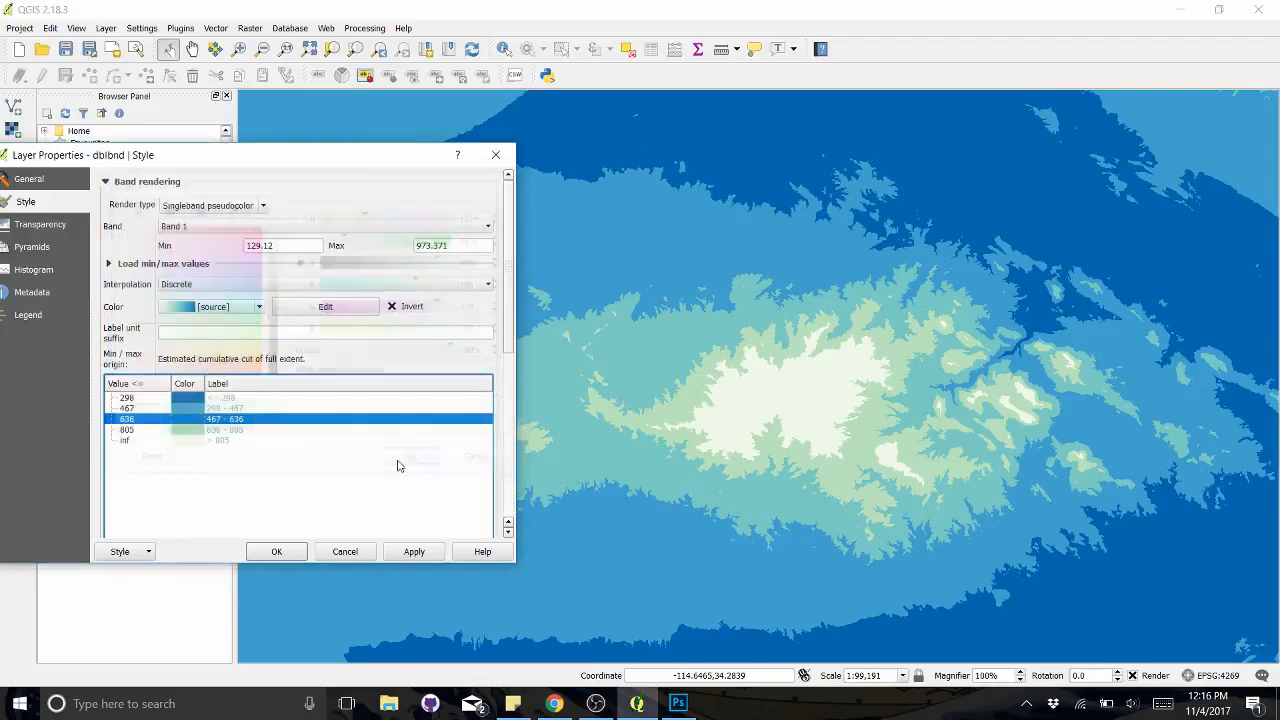
Set the color of the class above 805 to #bae4bc as well and accept the dblbnd layer style.
{"action": "double_click", "coordinate": [198, 441]}
{"action": "double_click", "coordinate": [380, 372]}
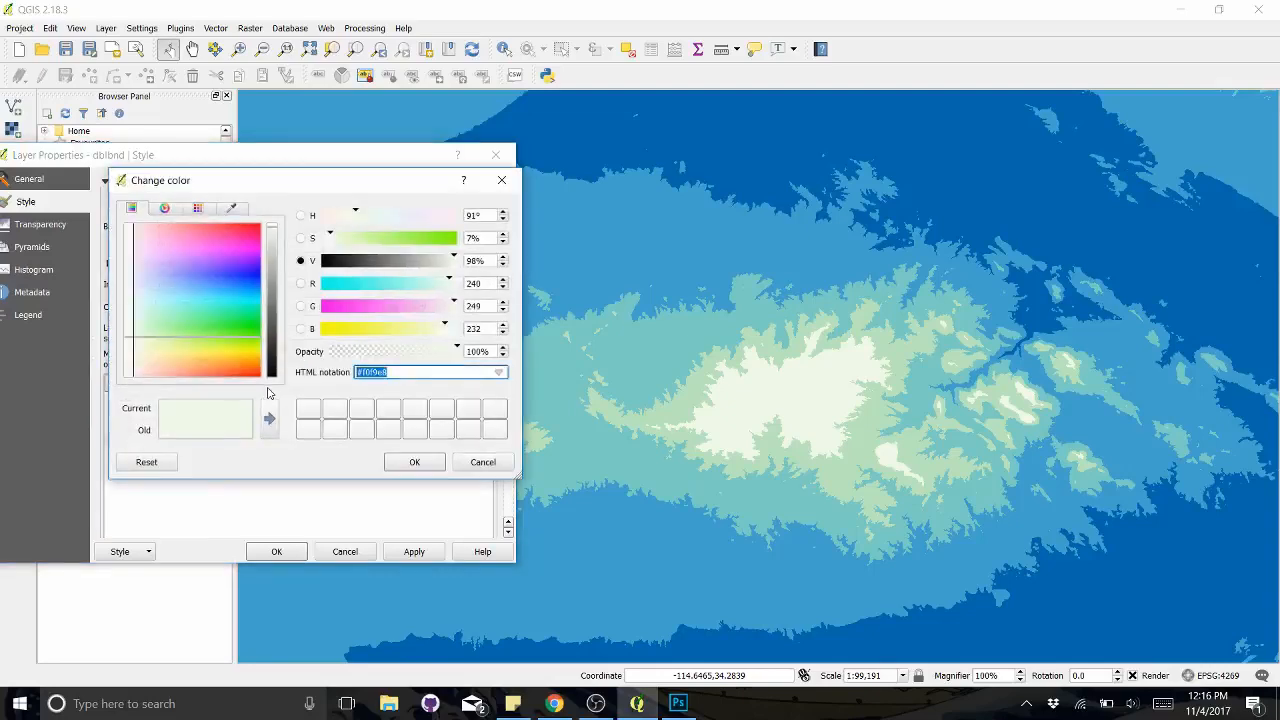
{"action": "key", "text": "ctrl+v"}
{"action": "left_click", "coordinate": [414, 468]}
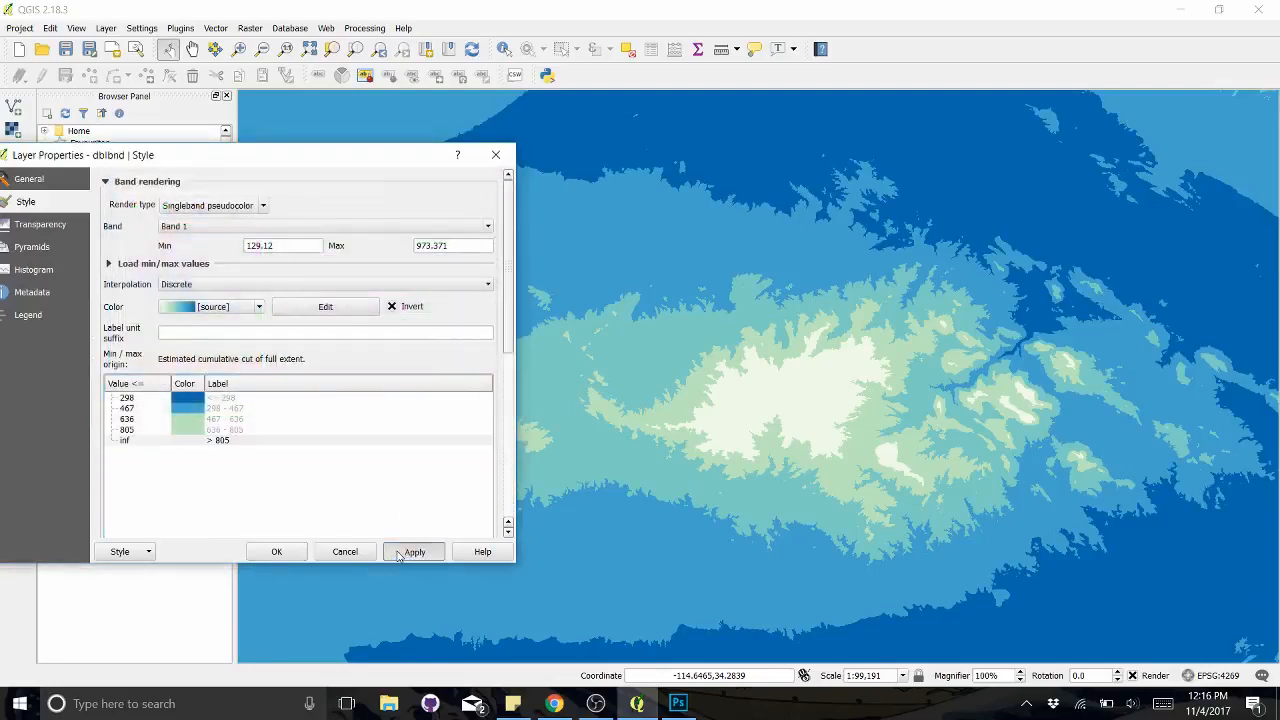
{"action": "left_click", "coordinate": [400, 552]}
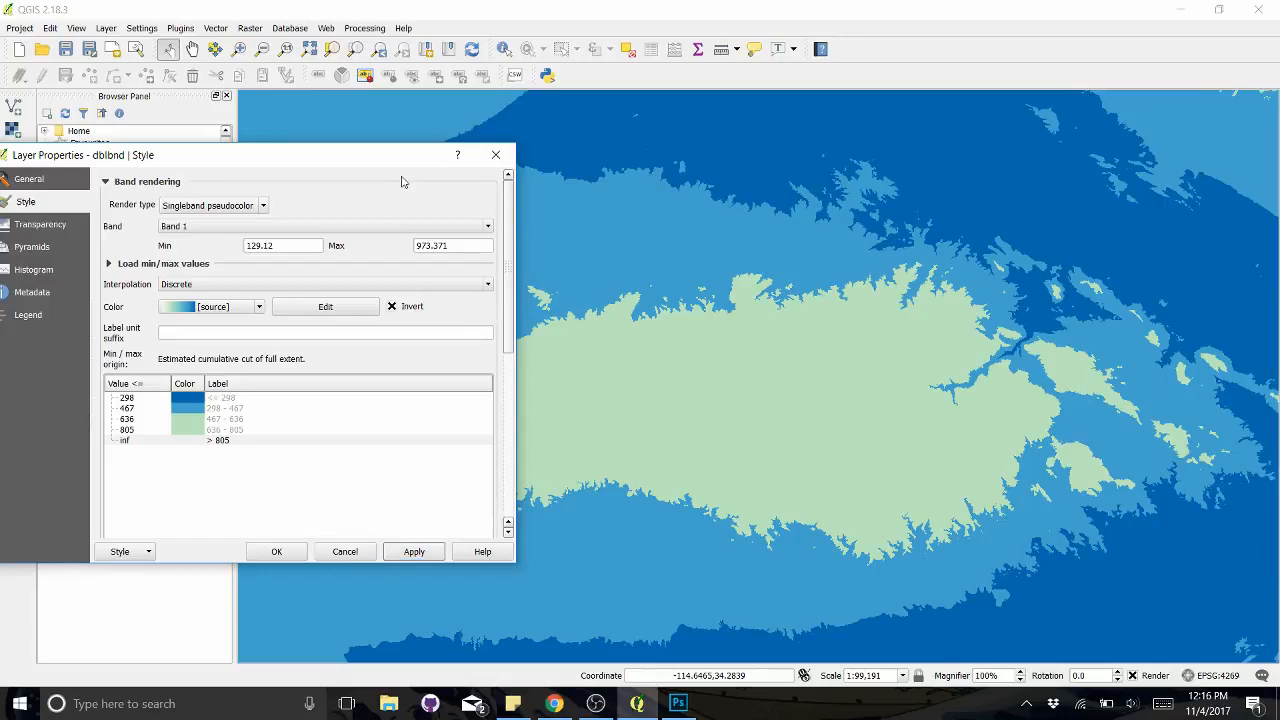
{"action": "left_click_drag", "start_coordinate": [391, 158], "coordinate": [299, 149]}
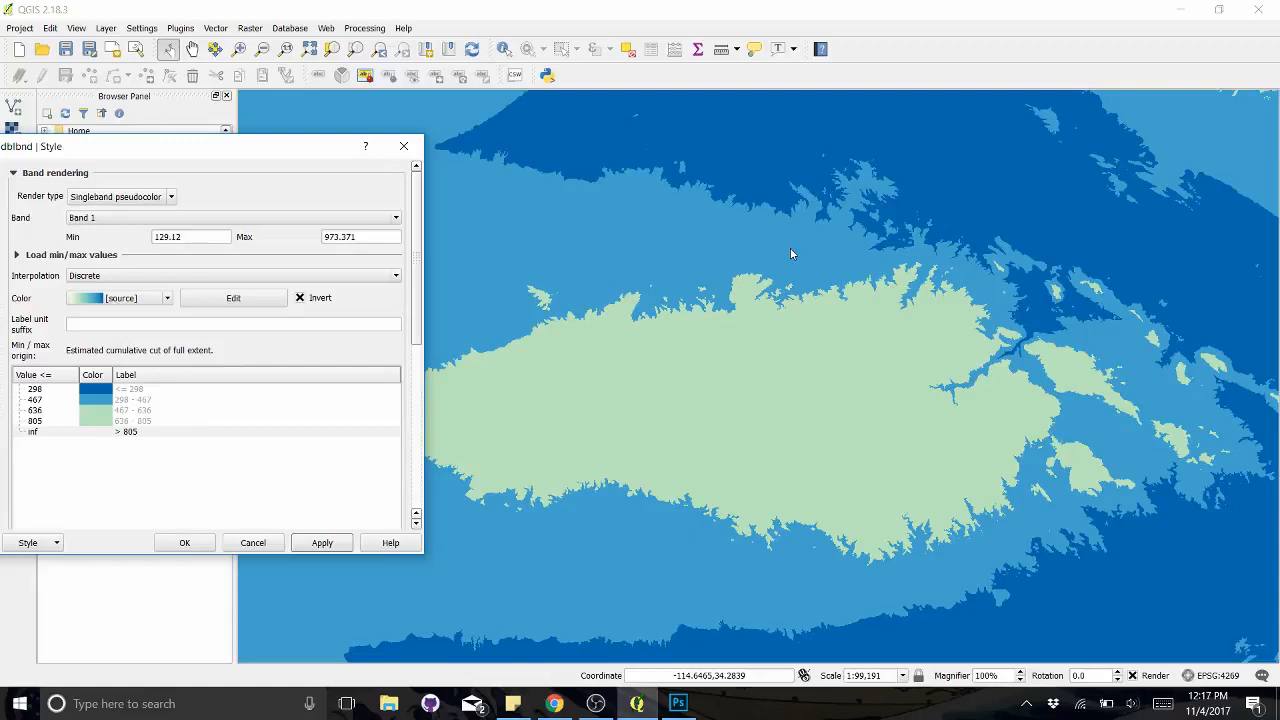
{"action": "left_click", "coordinate": [184, 542]}
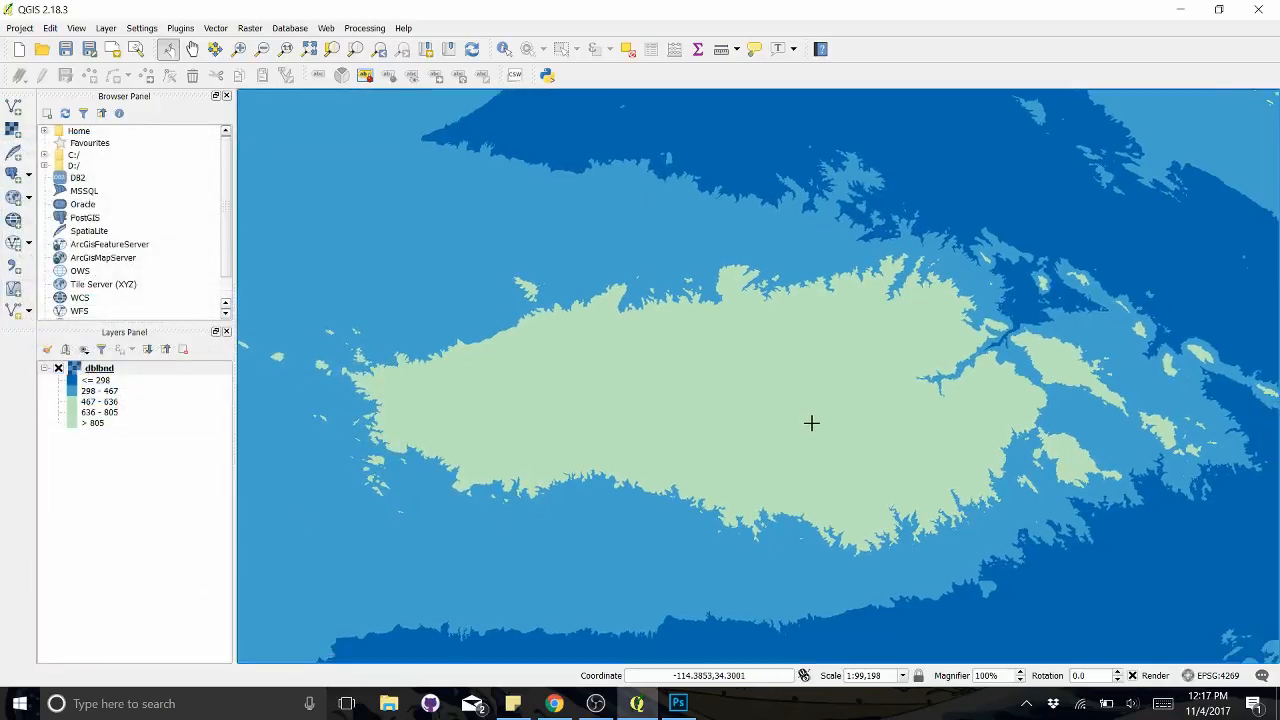
Frame the elongated central island in the map canvas at a scale of about 1:99,000.
{"action": "scroll", "coordinate": [808, 425], "scroll_direction": "down", "scroll_amount": 1}
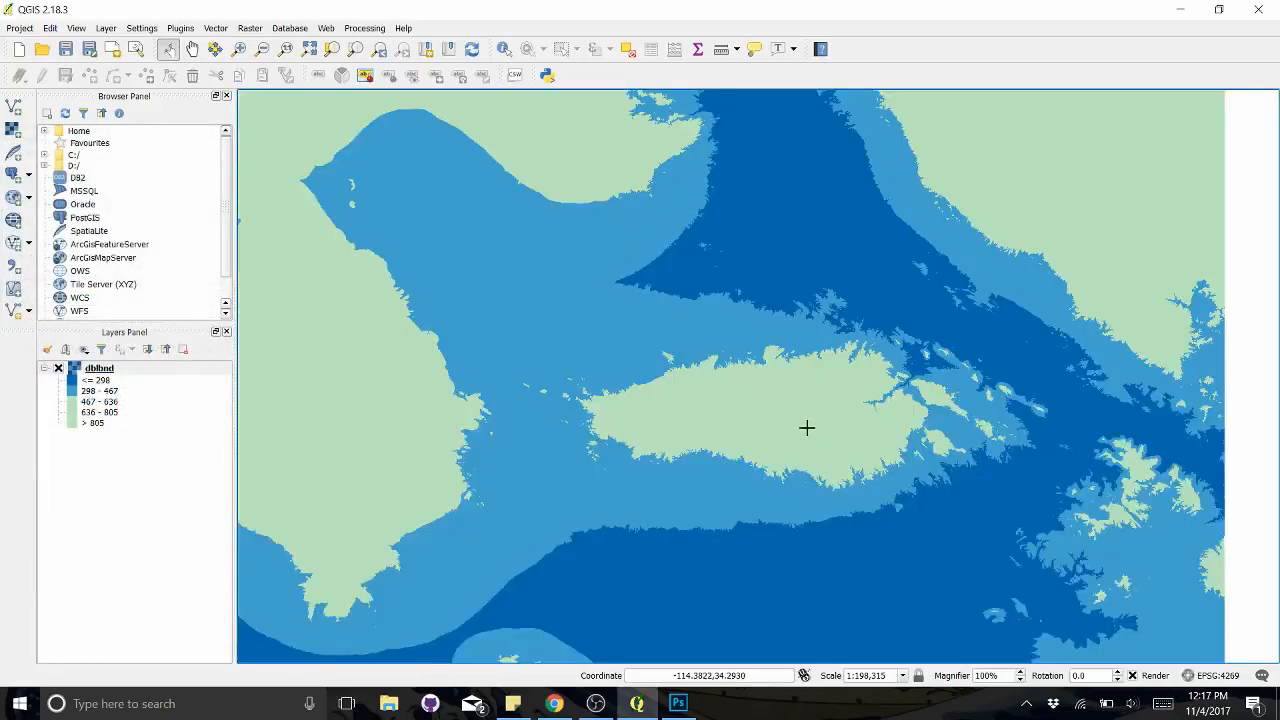
{"action": "left_click_drag", "start_coordinate": [567, 311], "coordinate": [668, 372]}
{"action": "left_click_drag", "start_coordinate": [803, 423], "coordinate": [759, 407]}
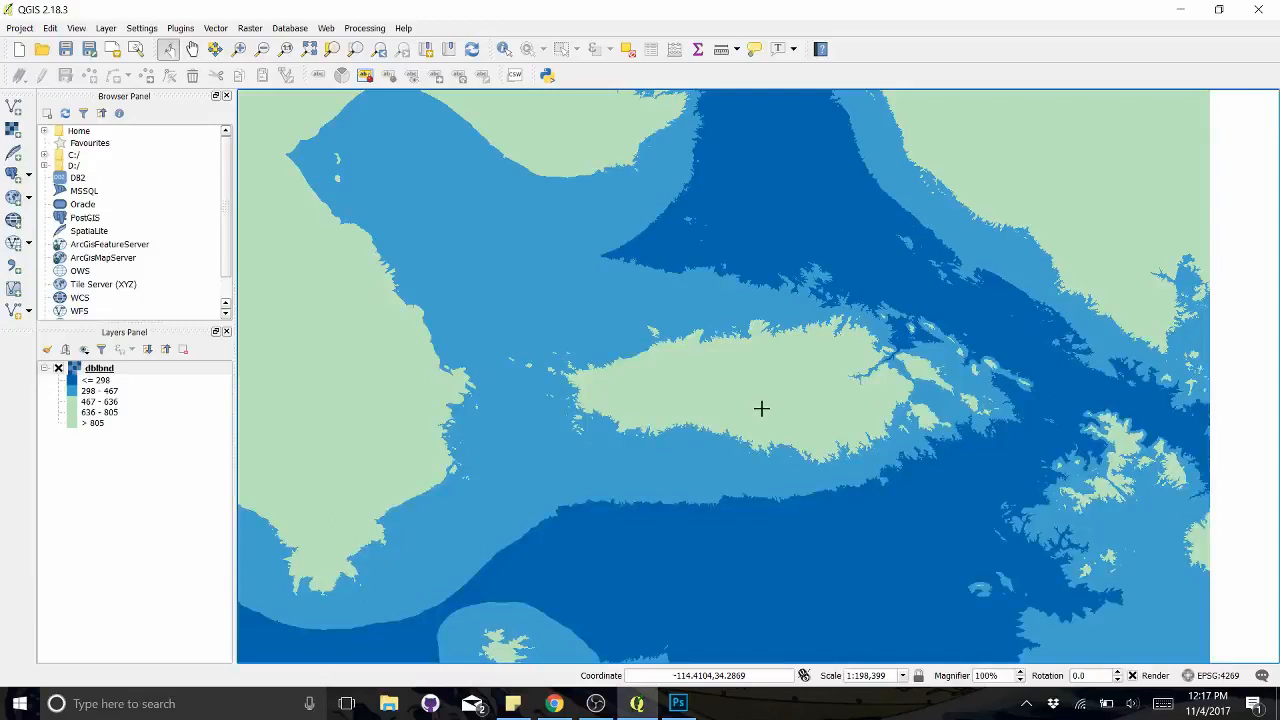
{"action": "scroll", "coordinate": [761, 408], "scroll_direction": "up", "scroll_amount": 1}
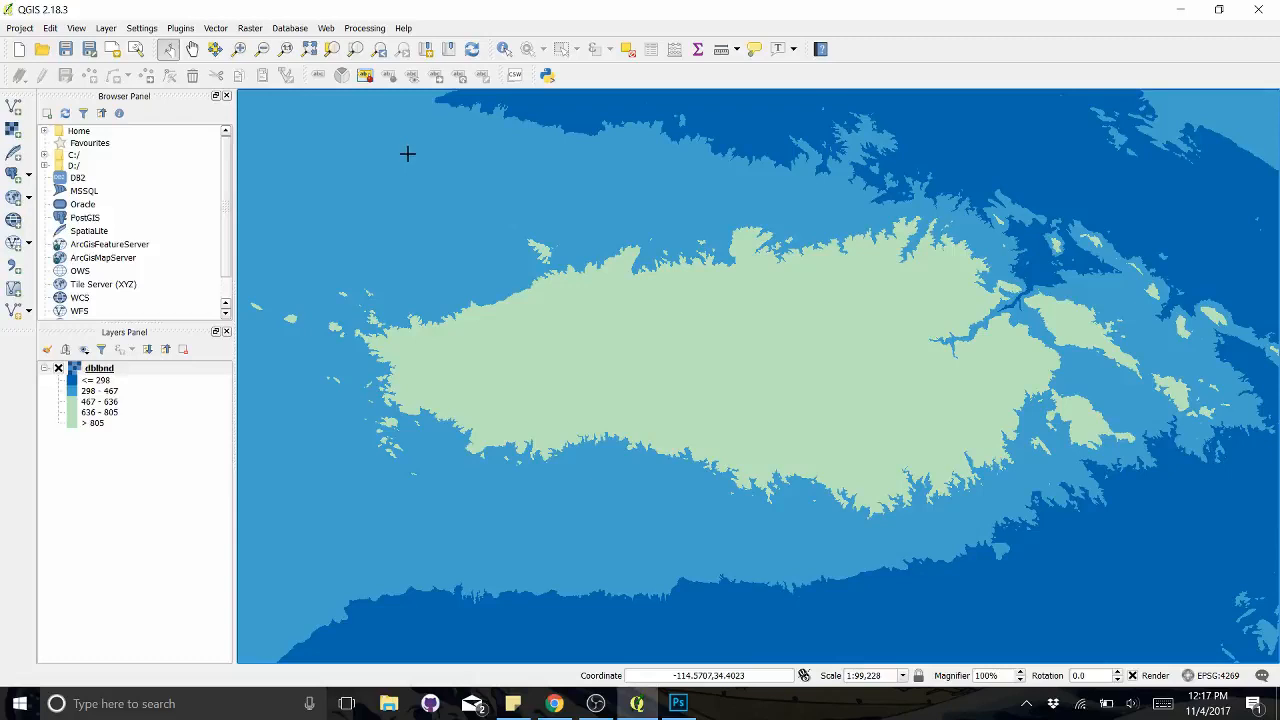
Save the project under the name Tutorial as a QGIS file in Documents > Maps > MapTutorial.
{"action": "left_click", "coordinate": [20, 28]}
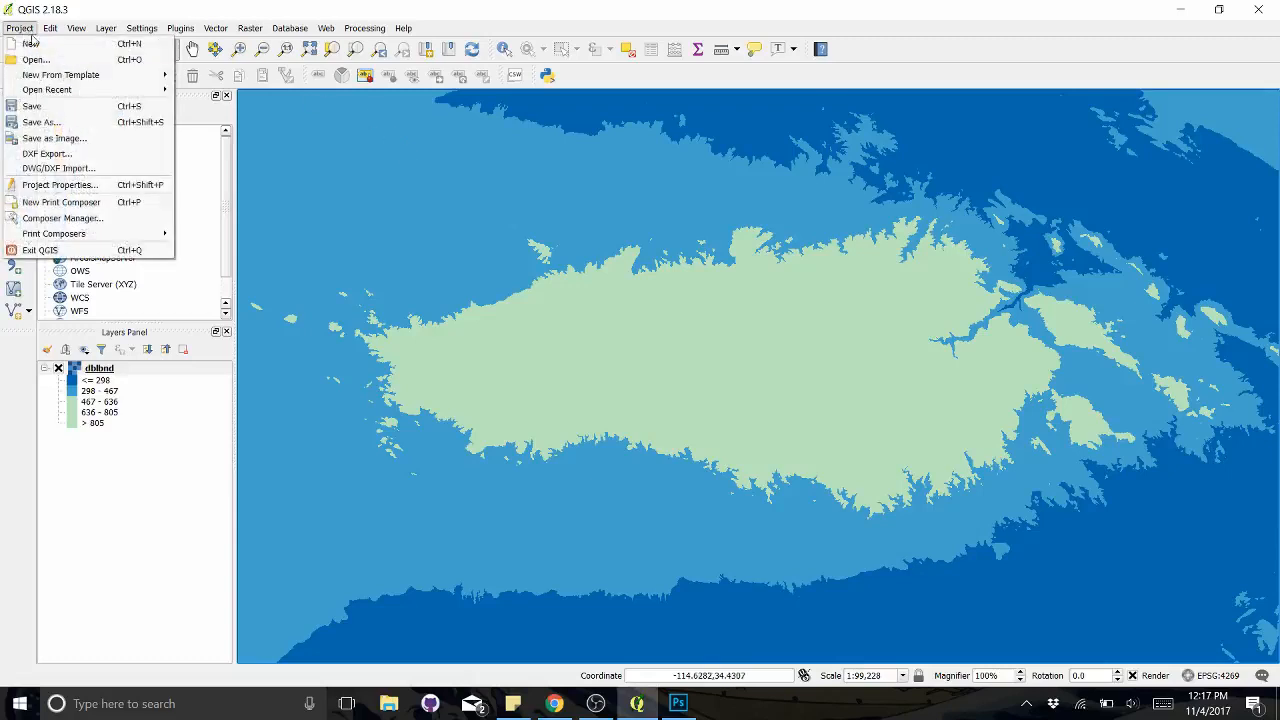
{"action": "left_click", "coordinate": [45, 122]}
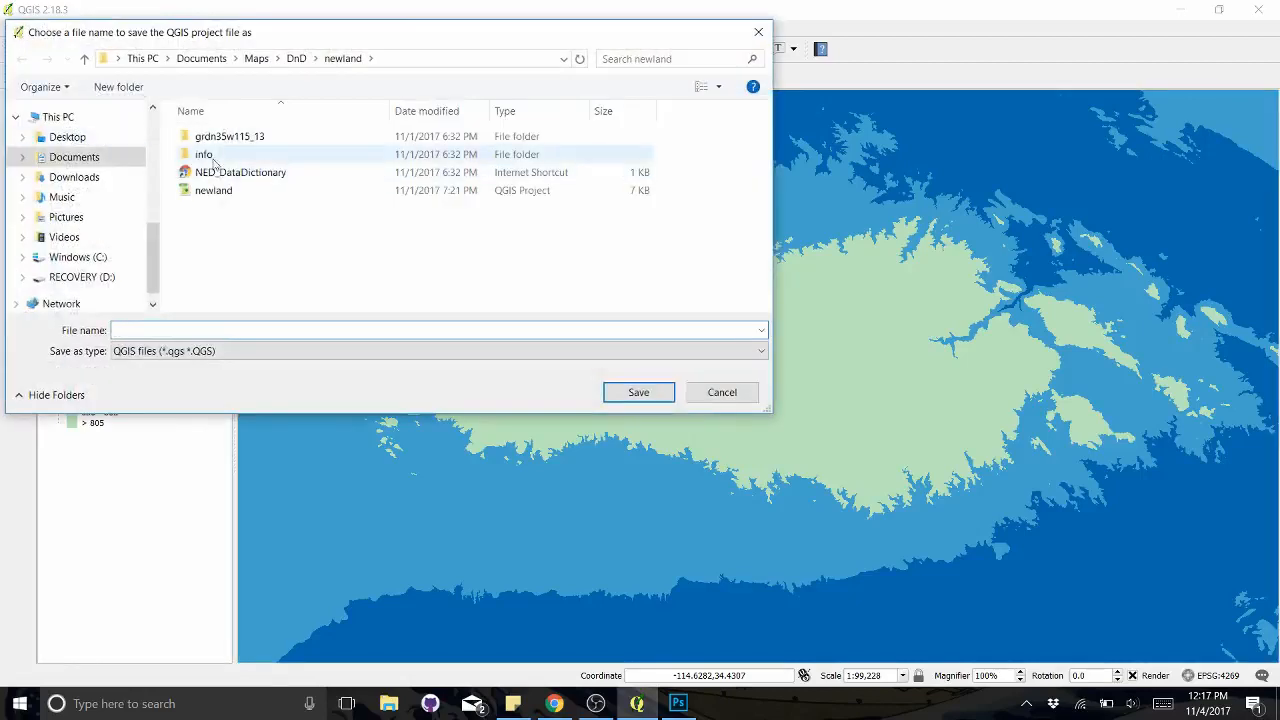
{"action": "left_click", "coordinate": [297, 58]}
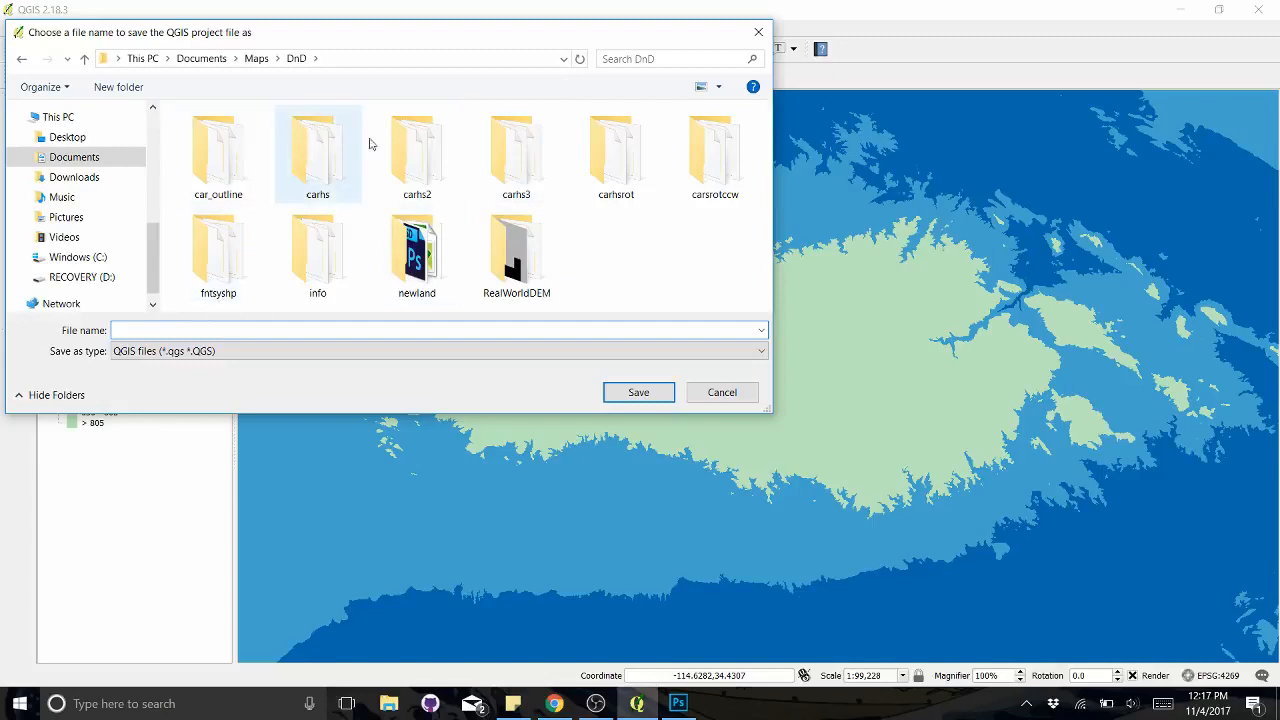
{"action": "left_click", "coordinate": [256, 58]}
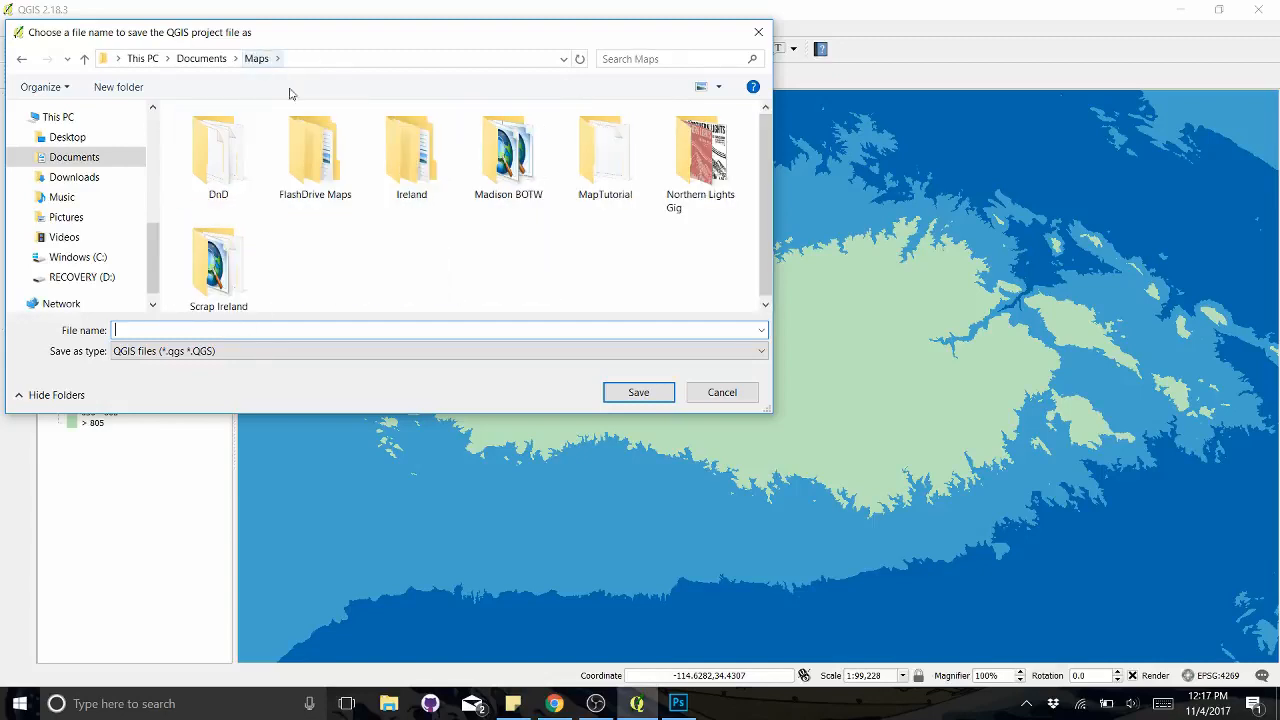
{"action": "double_click", "coordinate": [590, 167]}
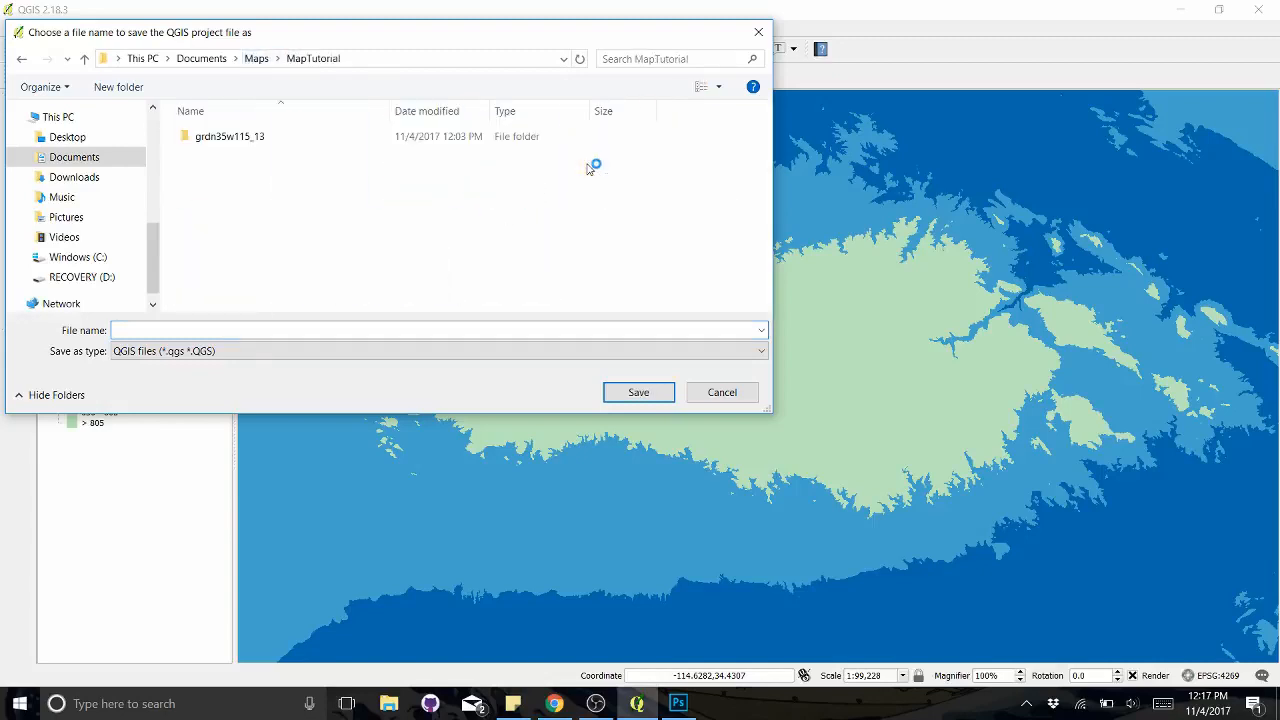
{"action": "left_click", "coordinate": [192, 325]}
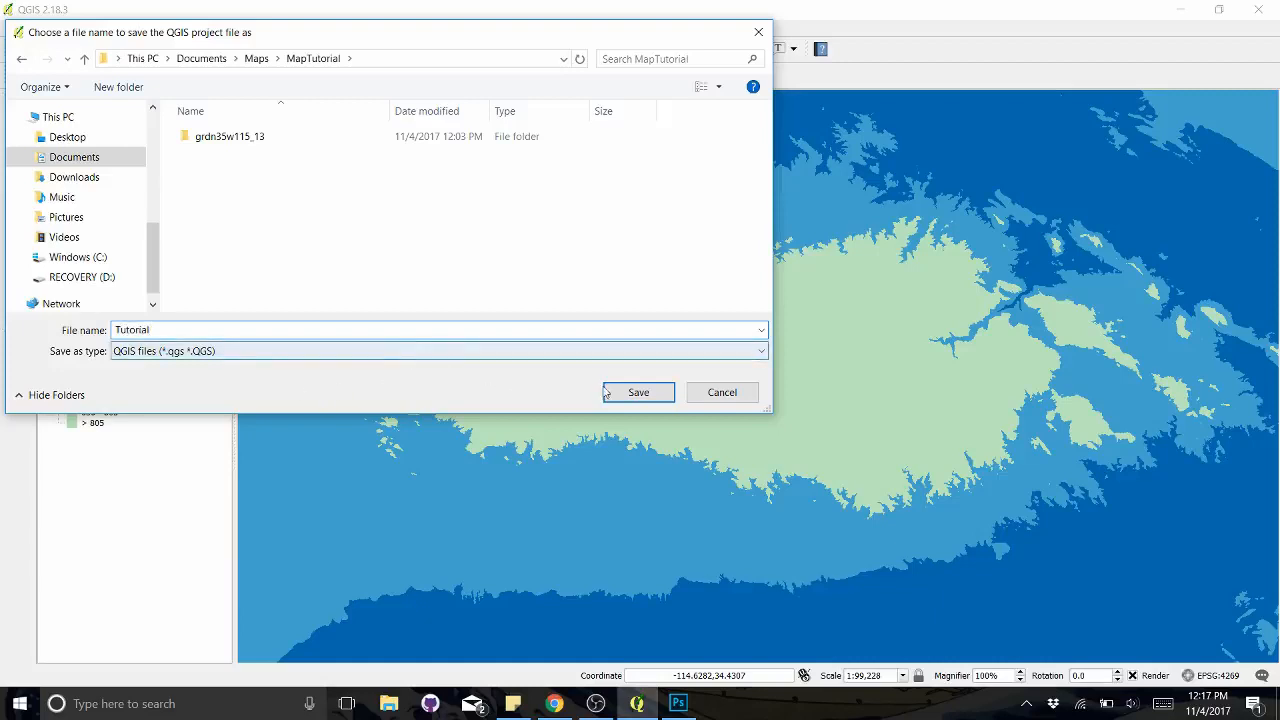
{"action": "left_click", "coordinate": [366, 352]}
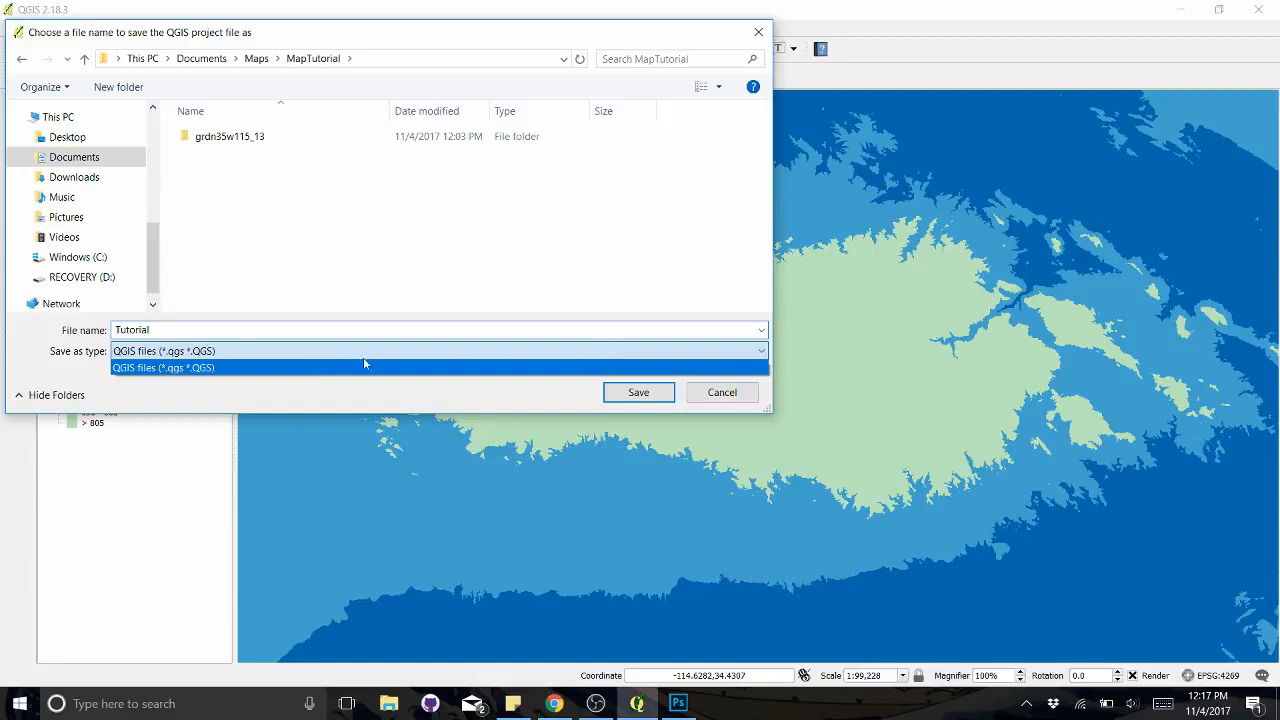
{"action": "left_click", "coordinate": [540, 392]}
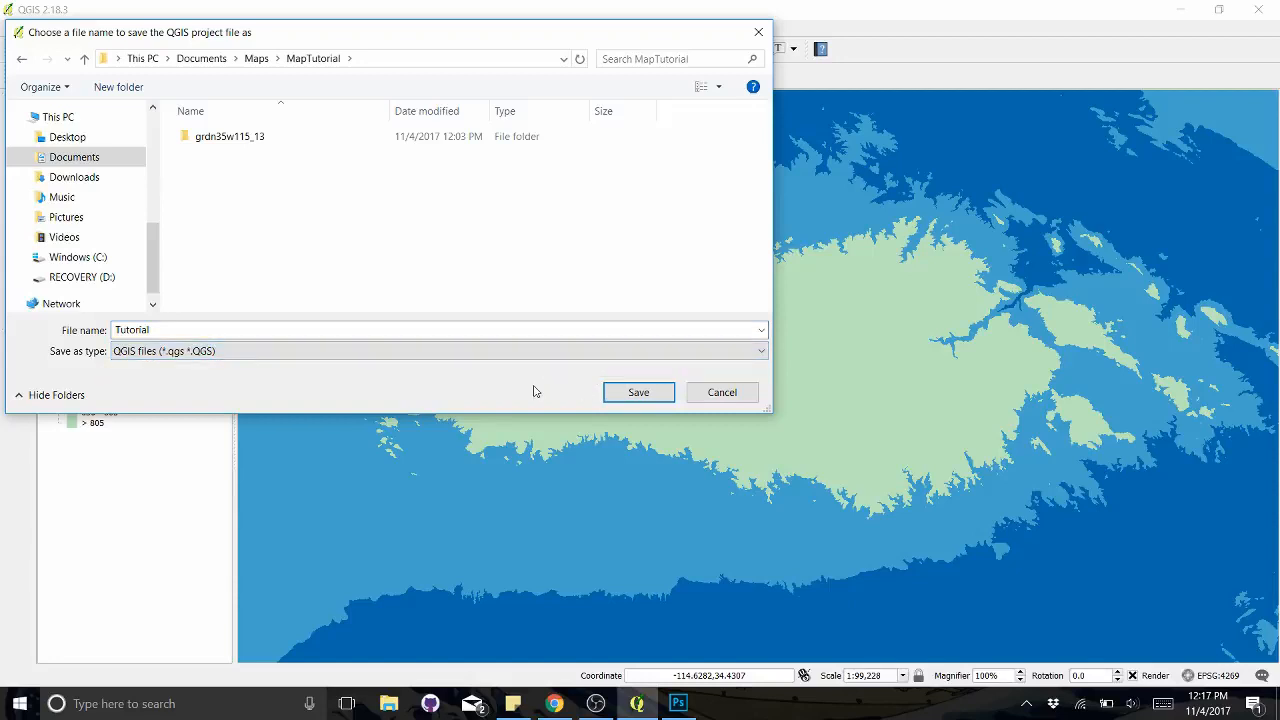
{"action": "left_click", "coordinate": [638, 392]}
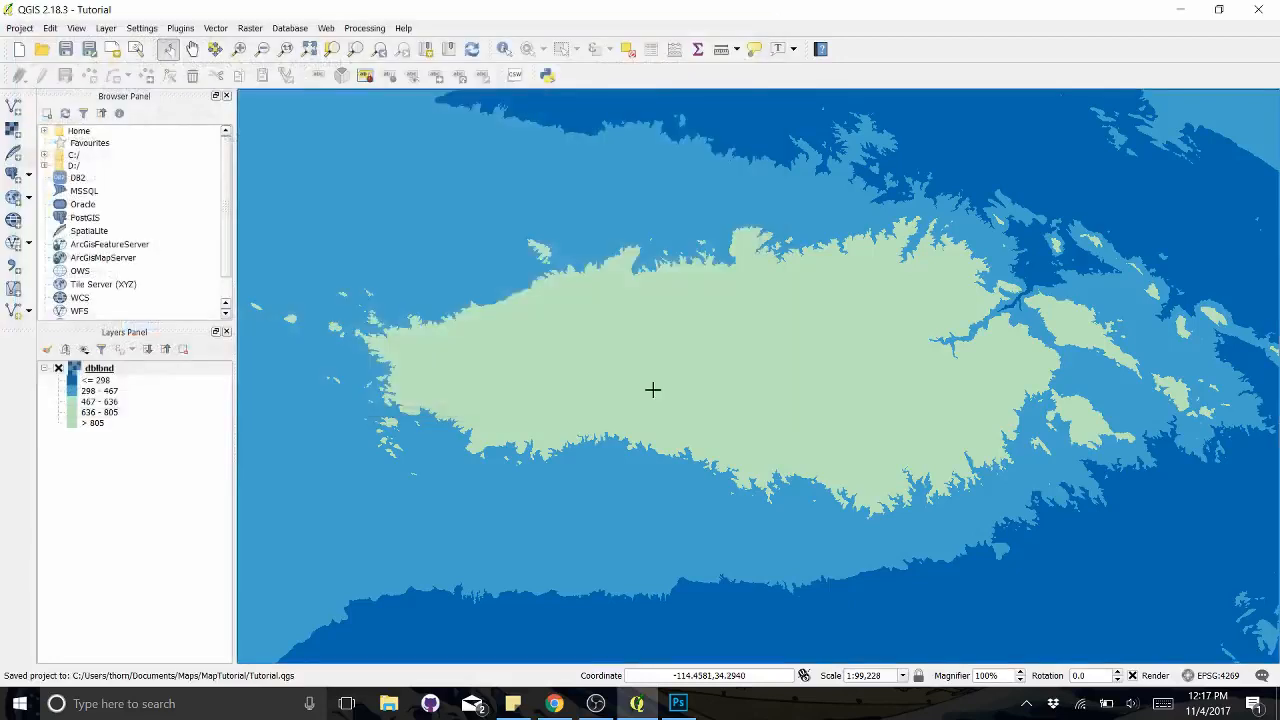
Export the current map view as a PNG image named Tutorial in Documents > Maps > MapTutorial.
{"action": "left_click", "coordinate": [20, 28]}
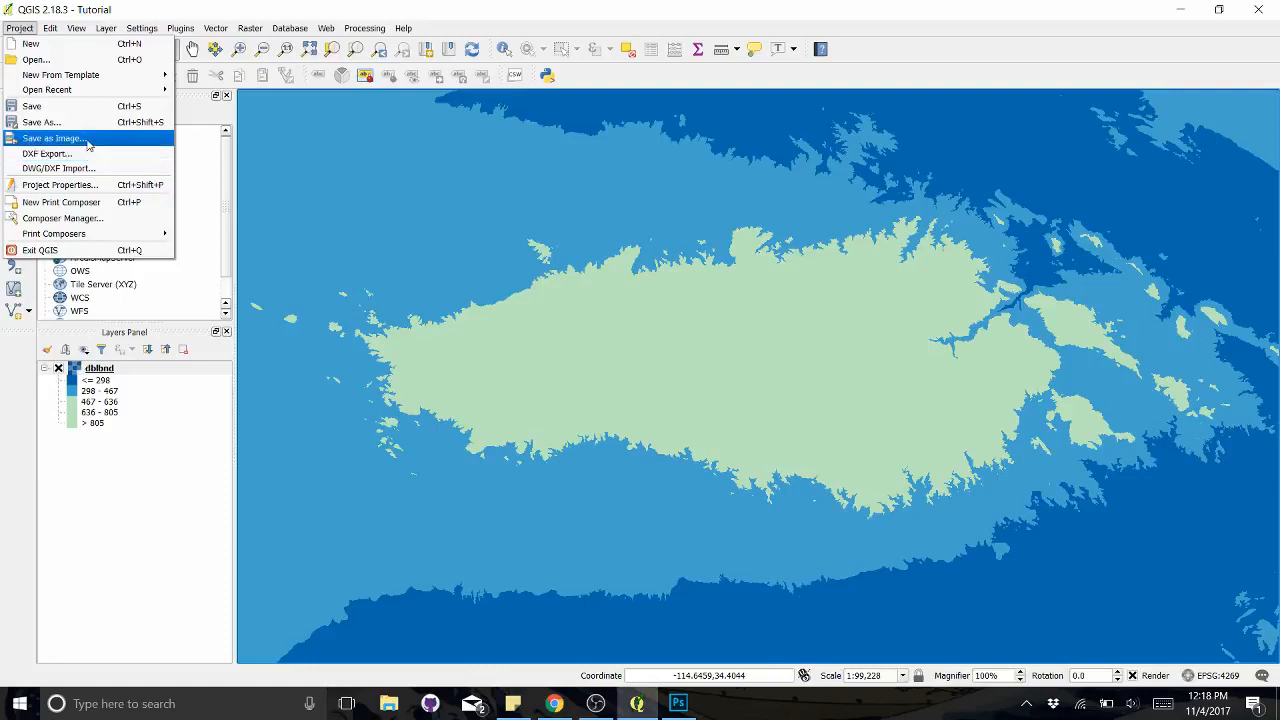
{"action": "left_click", "coordinate": [88, 144]}
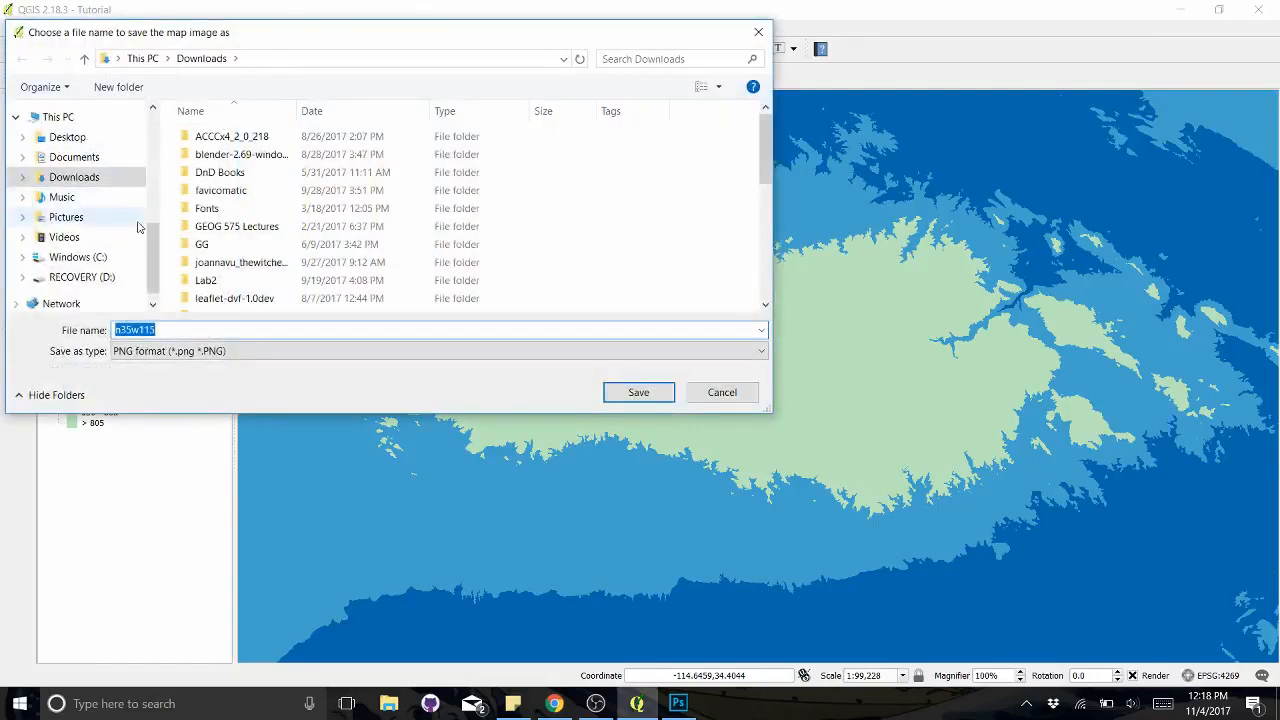
{"action": "scroll", "coordinate": [266, 175], "scroll_direction": "down", "scroll_amount": 3}
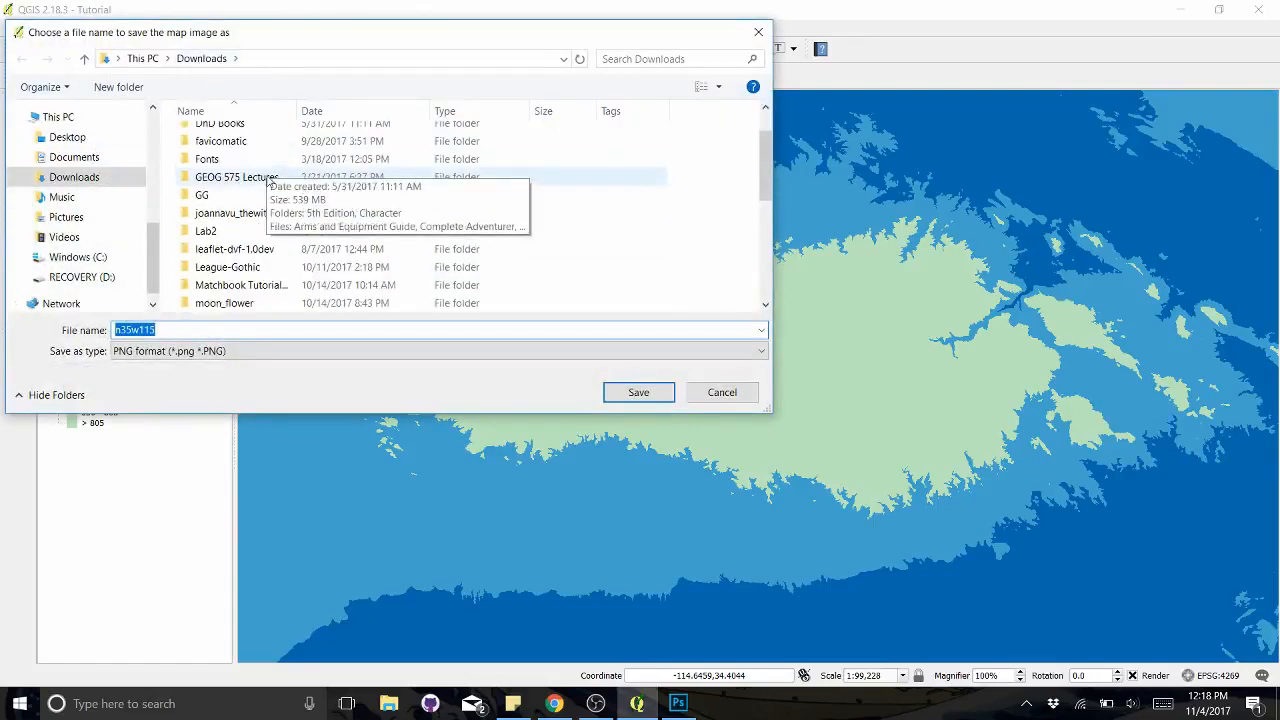
{"action": "scroll", "coordinate": [266, 187], "scroll_direction": "down", "scroll_amount": 3}
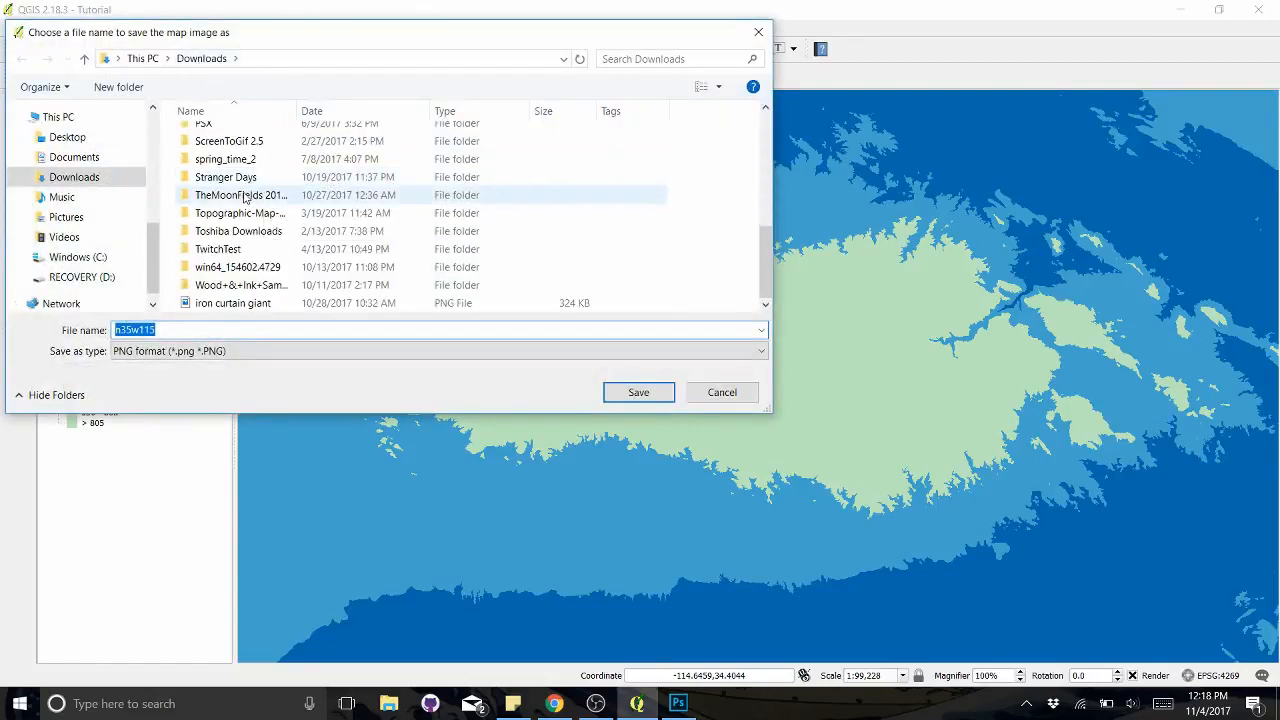
{"action": "scroll", "coordinate": [245, 198], "scroll_direction": "up", "scroll_amount": 6}
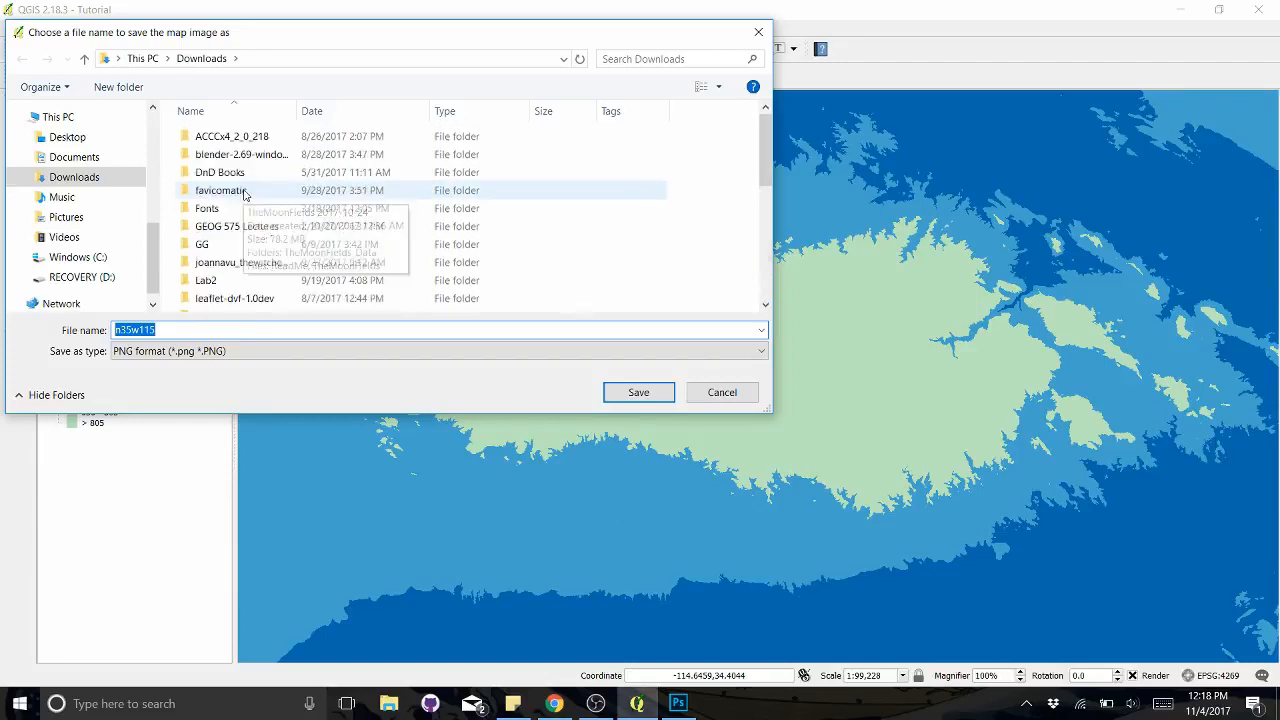
{"action": "left_click", "coordinate": [84, 163]}
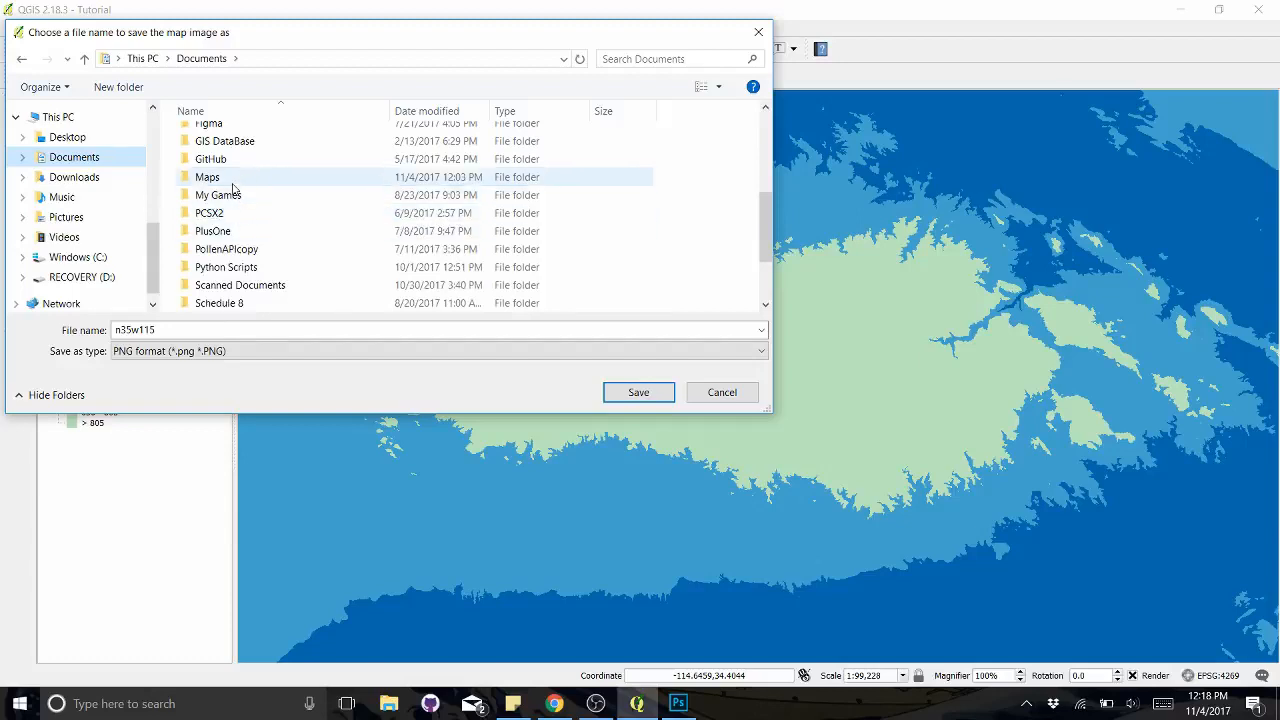
{"action": "double_click", "coordinate": [230, 179]}
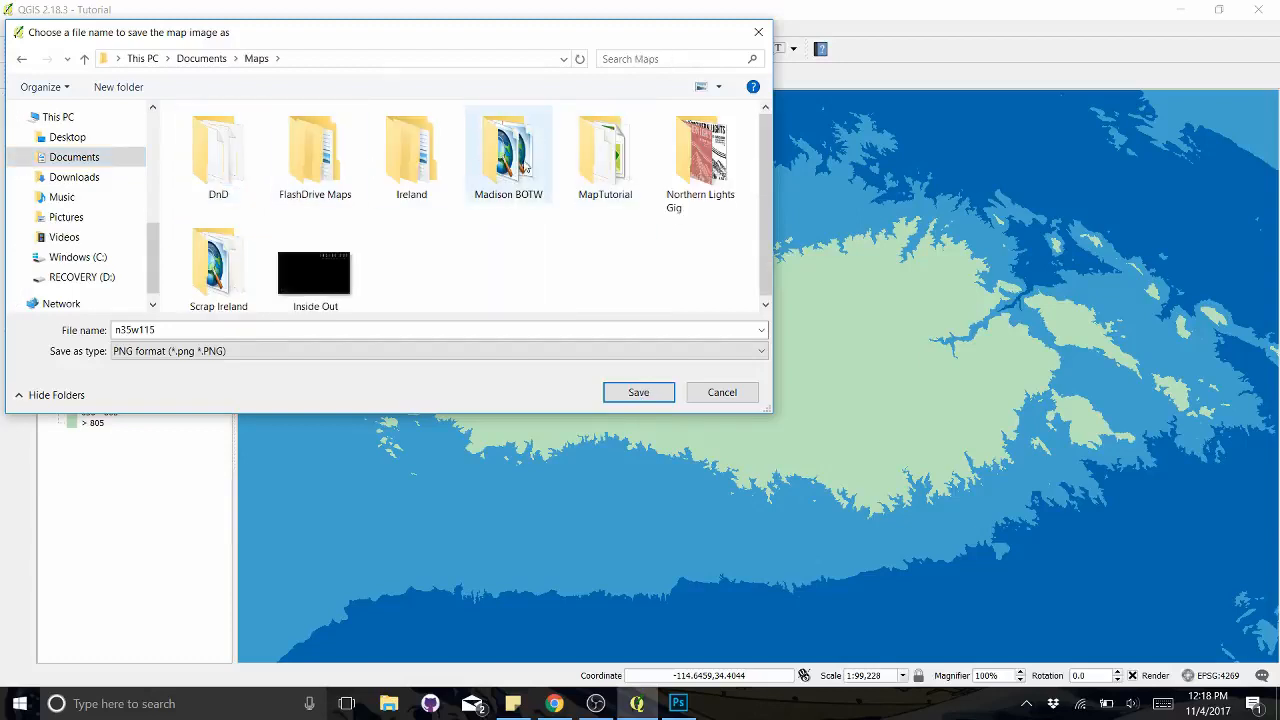
{"action": "double_click", "coordinate": [605, 160]}
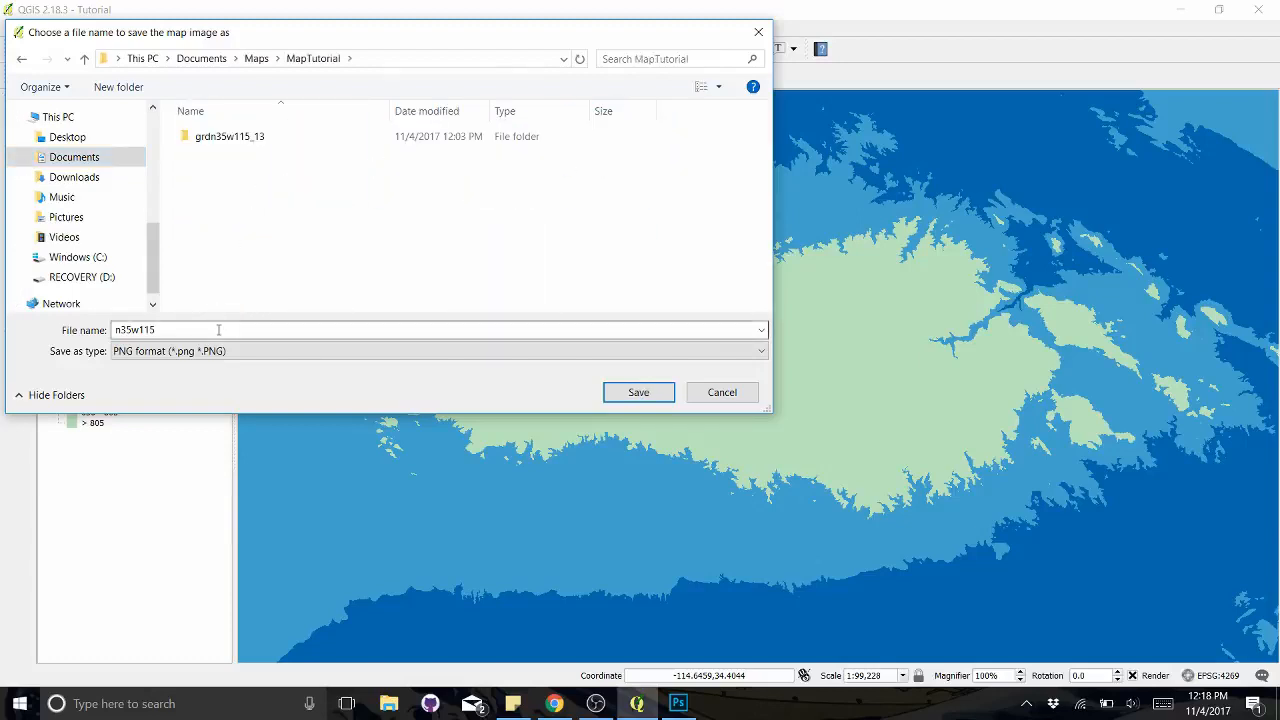
{"action": "left_click_drag", "start_coordinate": [219, 330], "coordinate": [4, 341]}
{"action": "type", "text": "Tutorial"}
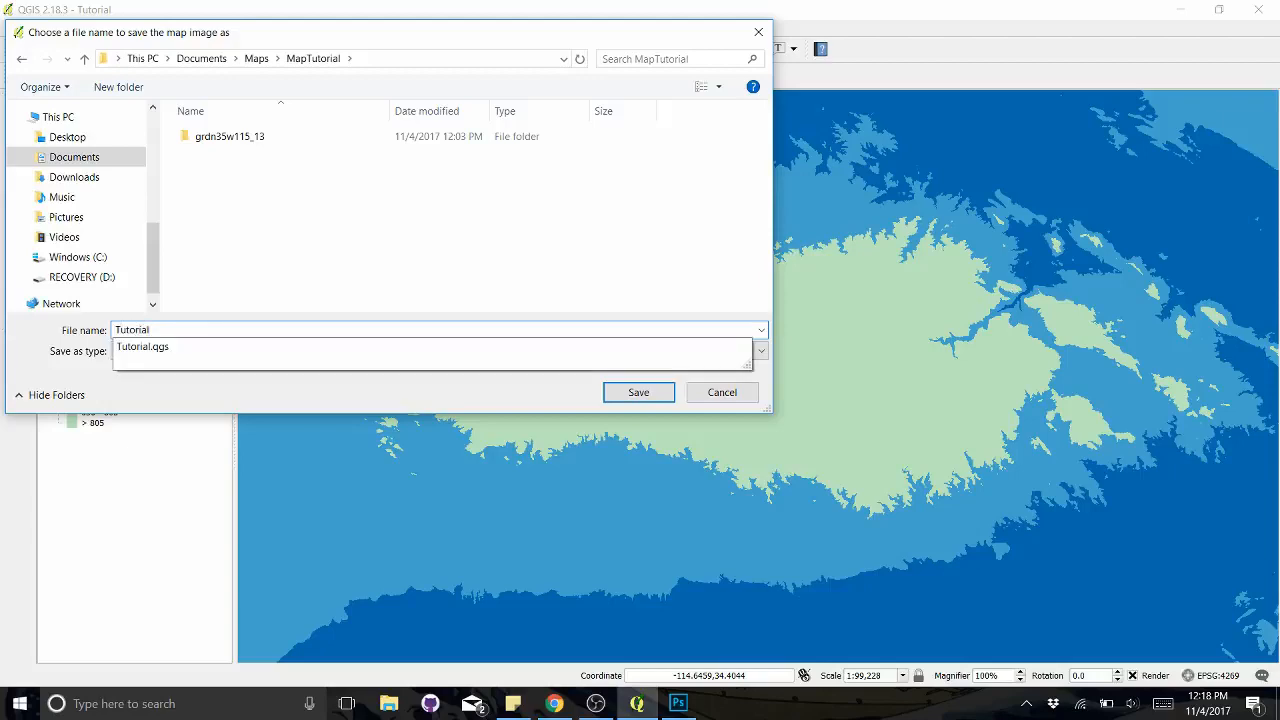
{"action": "left_click", "coordinate": [222, 383]}
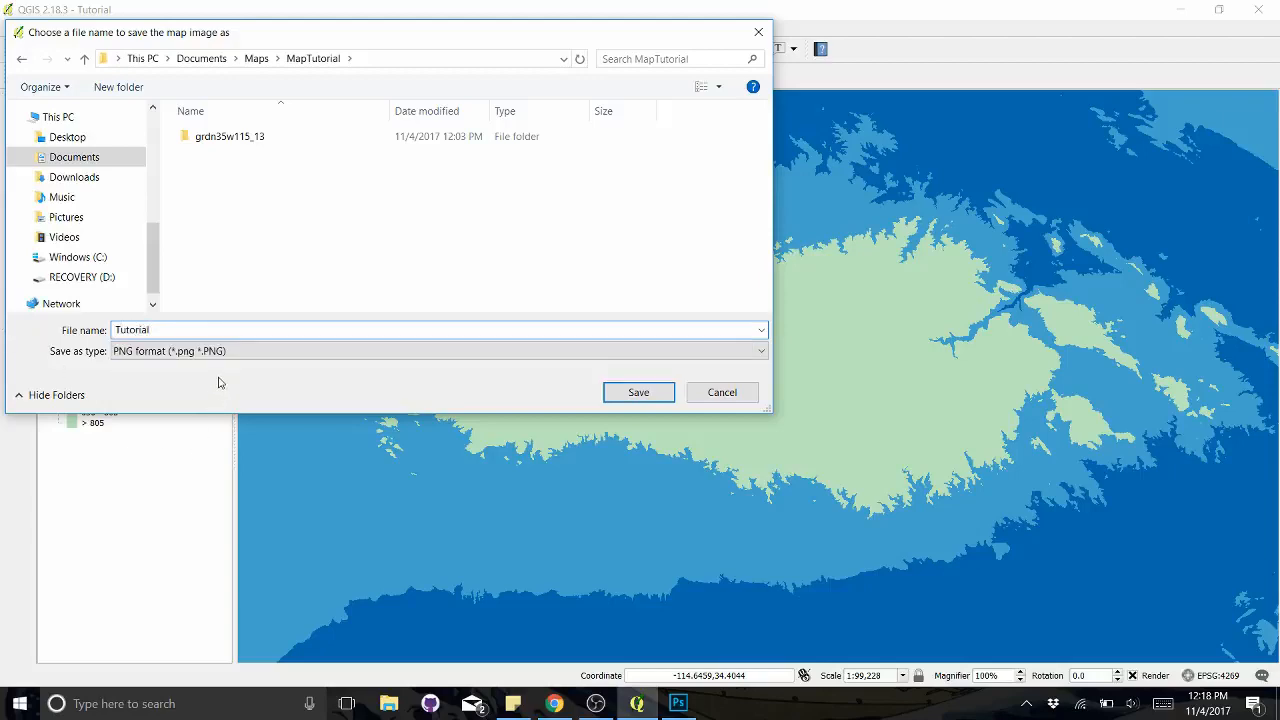
{"action": "left_click", "coordinate": [638, 393]}
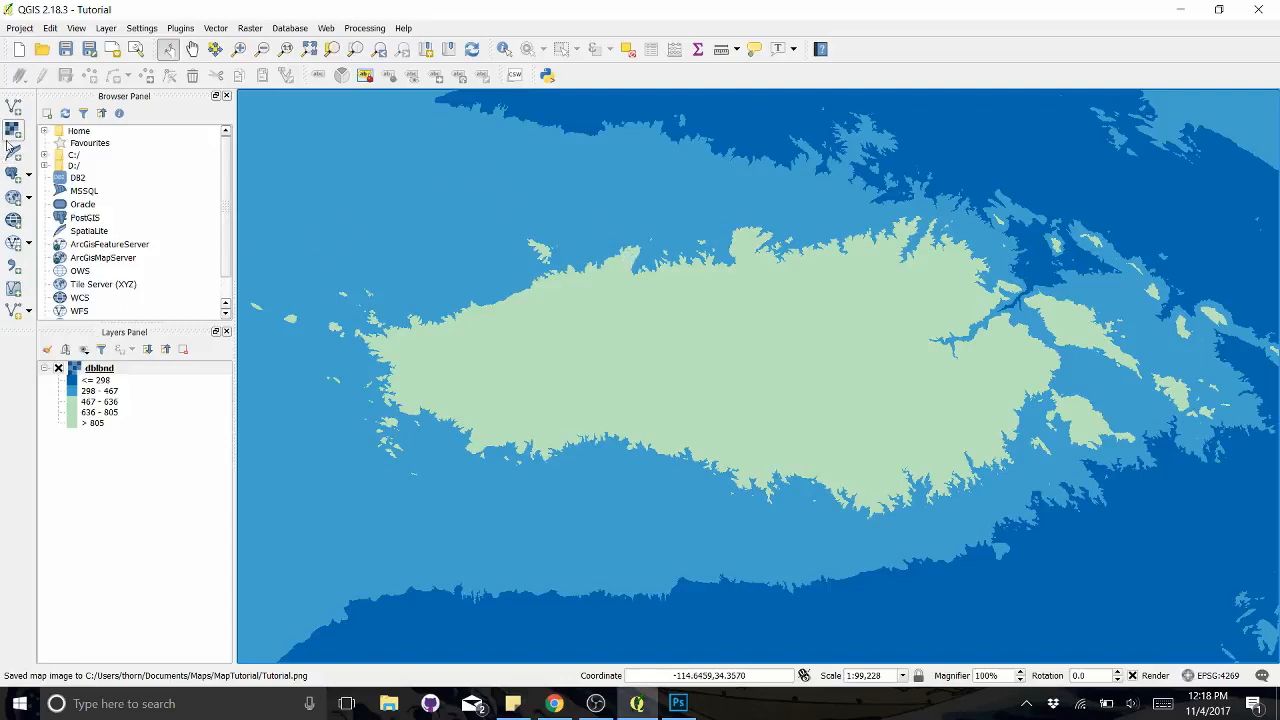
{"action": "double_click", "coordinate": [106, 370]}
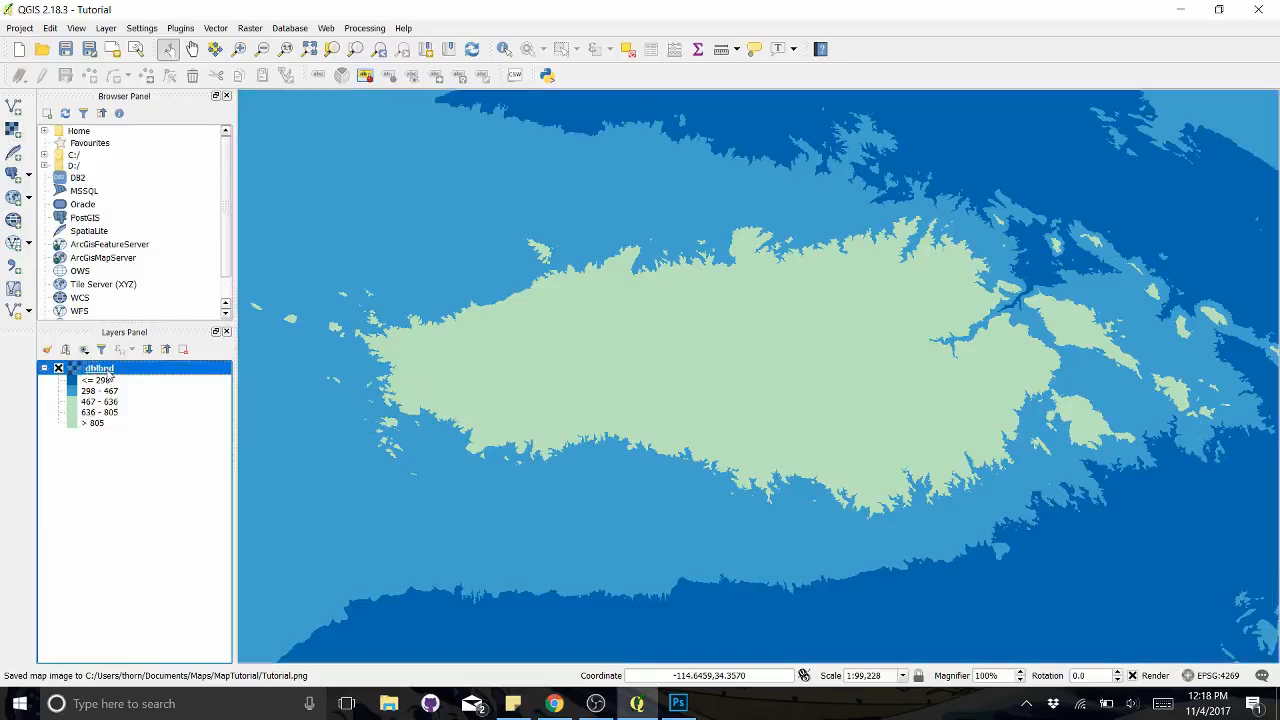
{"action": "left_click_drag", "start_coordinate": [289, 156], "coordinate": [389, 101]}
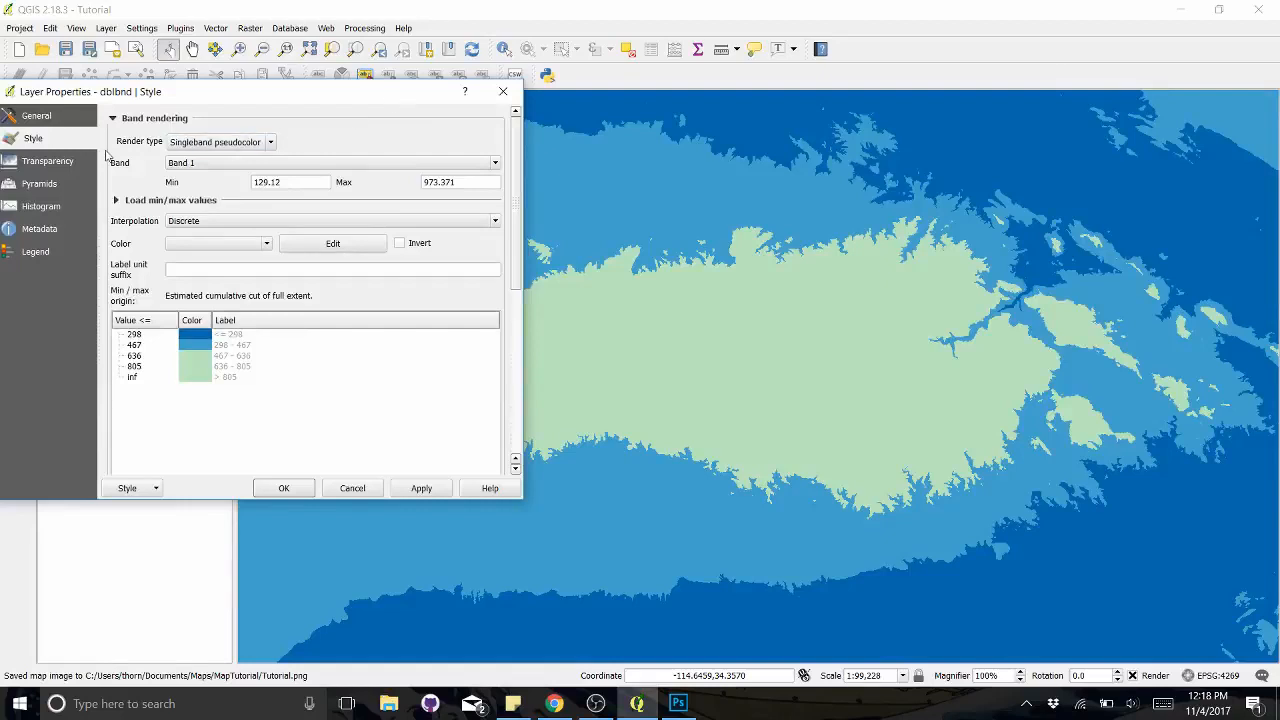
{"action": "left_click", "coordinate": [222, 142]}
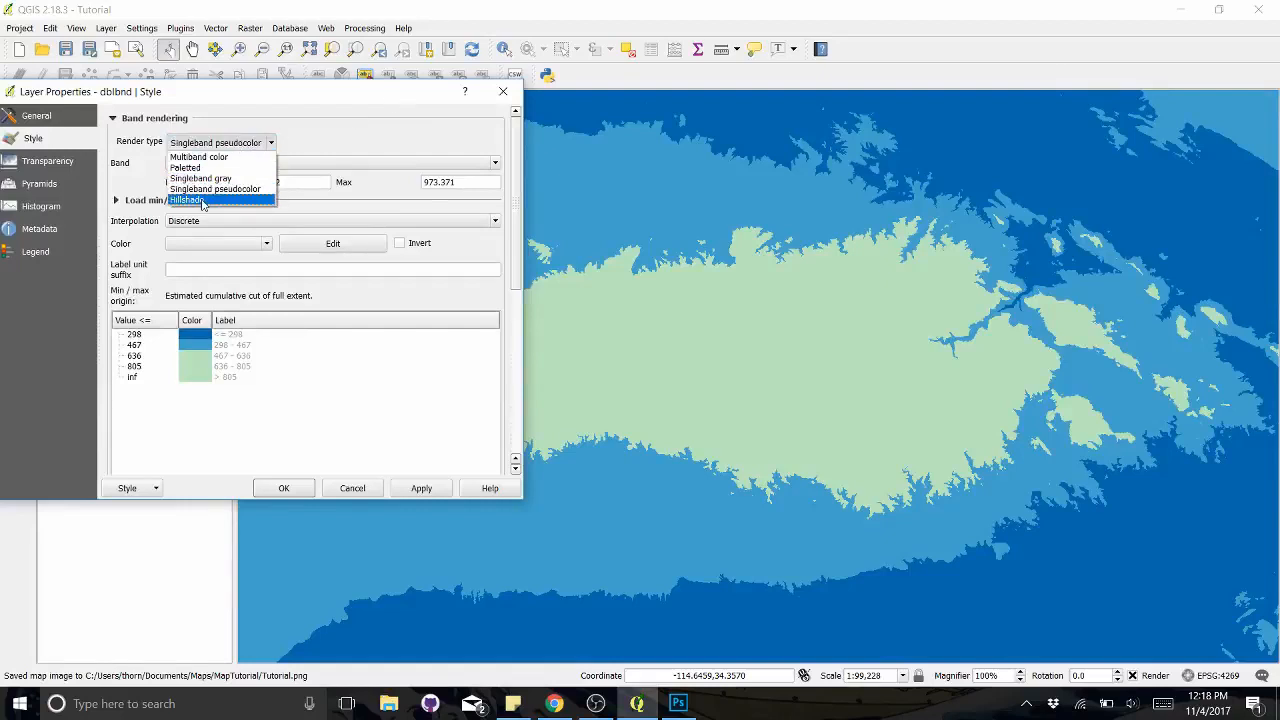
{"action": "left_click", "coordinate": [496, 99]}
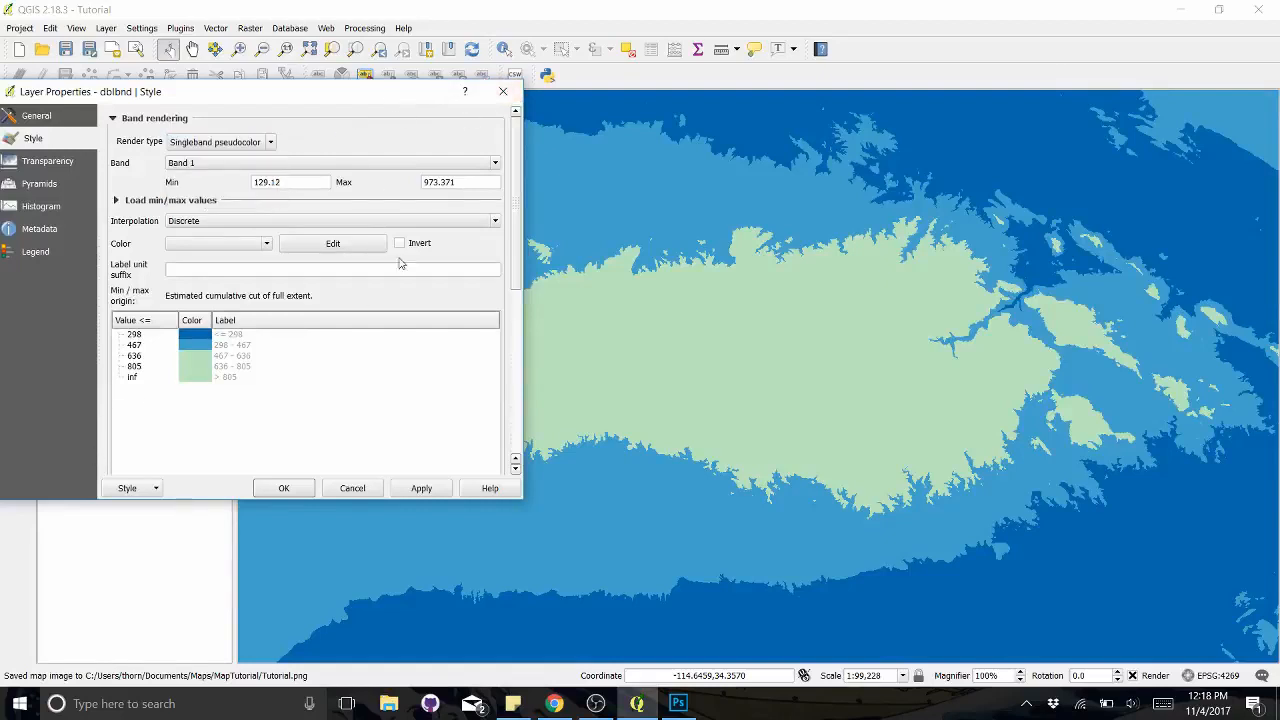
{"action": "left_click", "coordinate": [501, 98]}
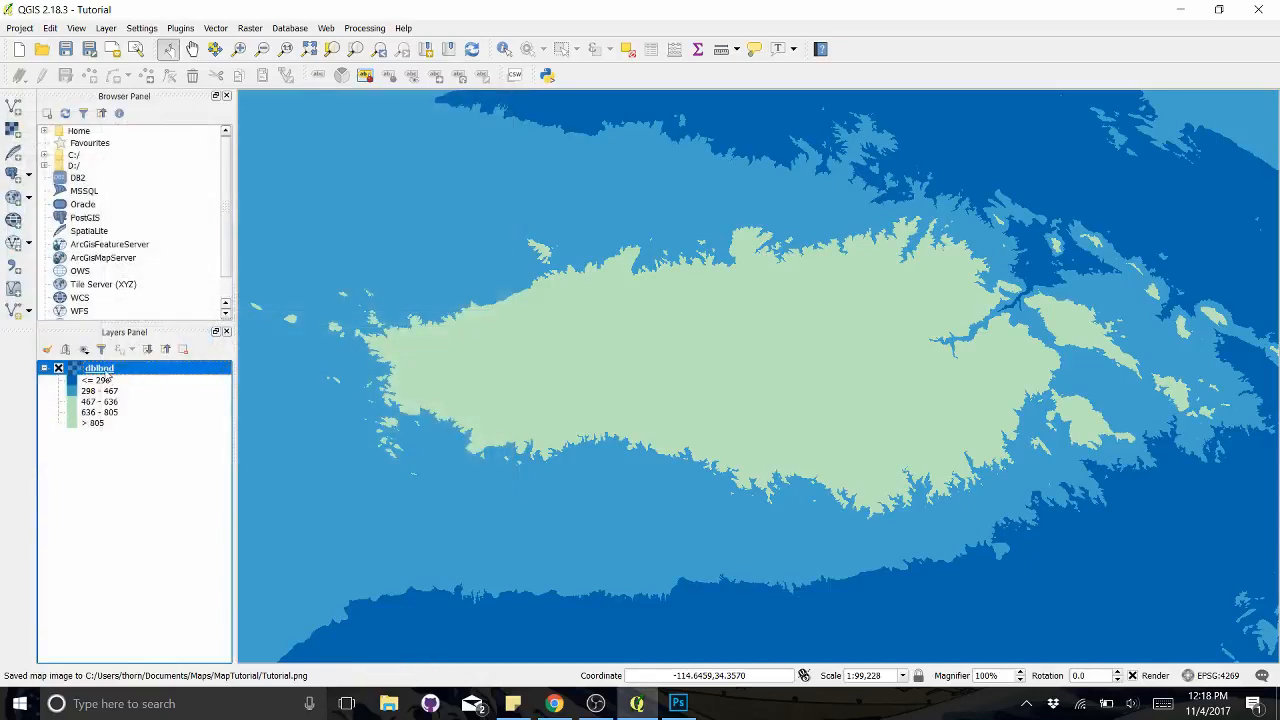
Change the render type of the dblbnd layer to Hillshade in its style properties.
{"action": "double_click", "coordinate": [100, 369]}
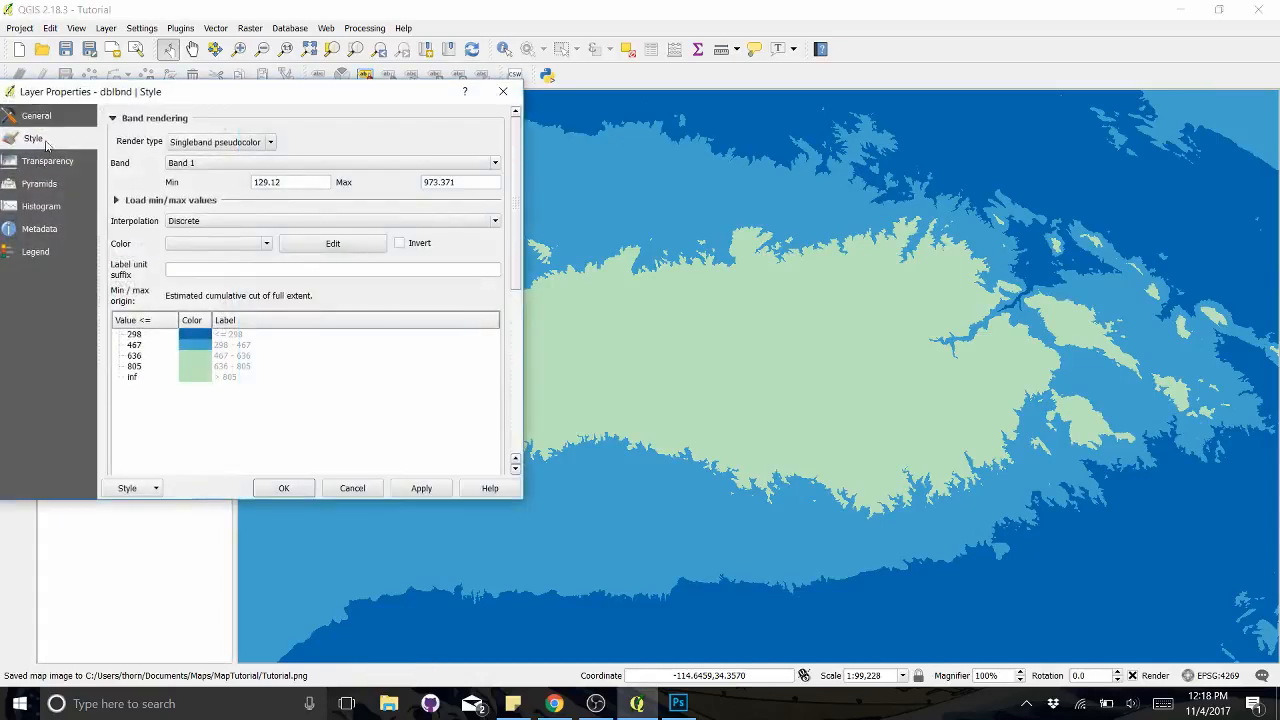
{"action": "left_click", "coordinate": [270, 143]}
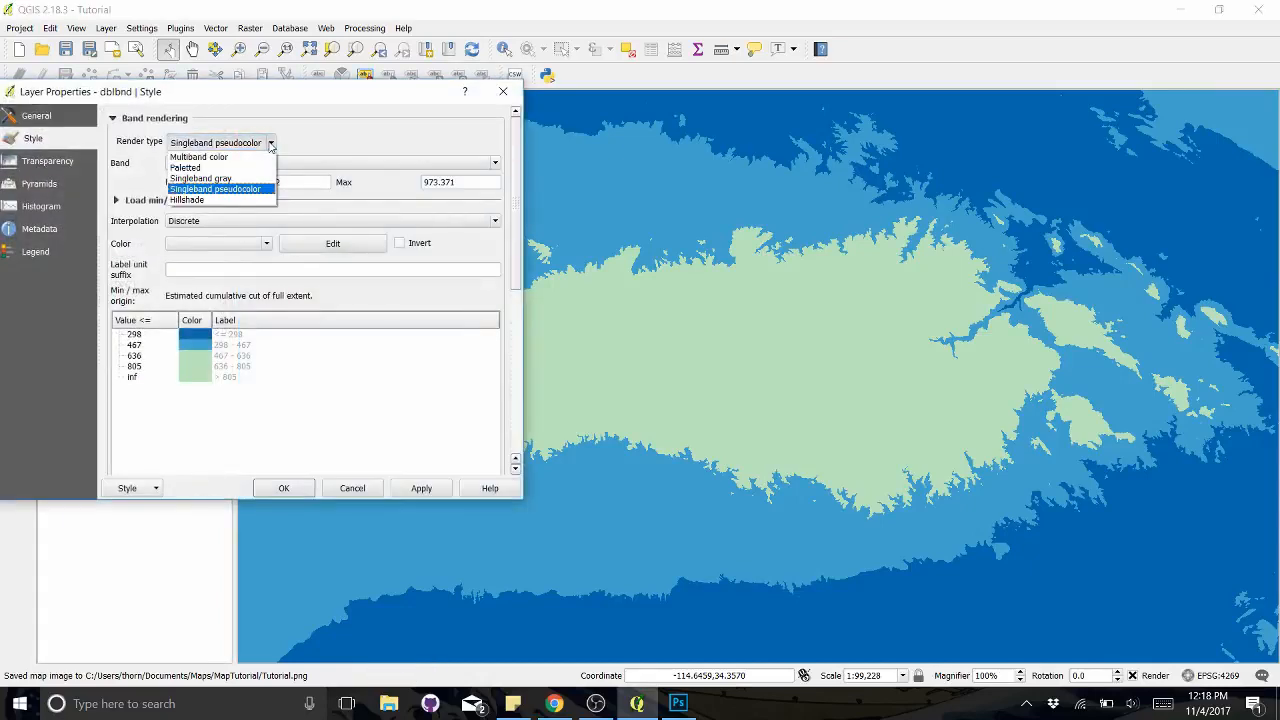
{"action": "left_click", "coordinate": [205, 200]}
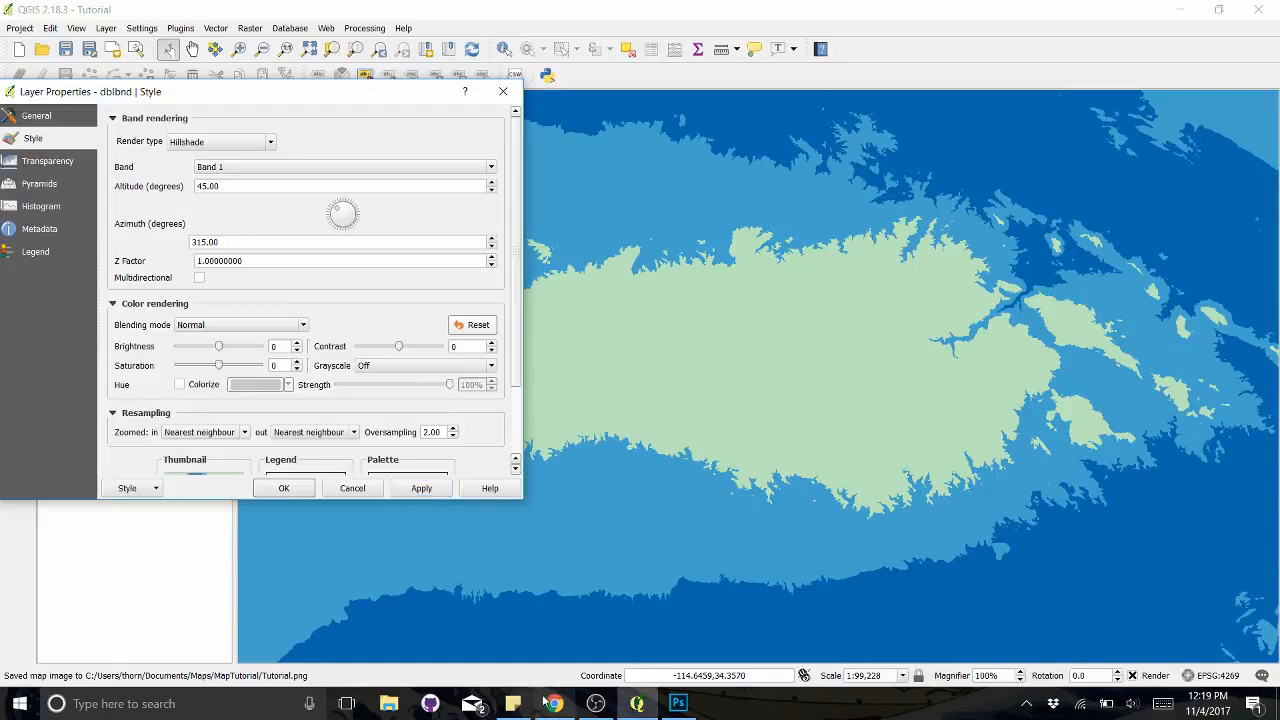
Set the hillshade azimuth to 277 degrees and apply the rendering to the map.
{"action": "left_click", "coordinate": [240, 186]}
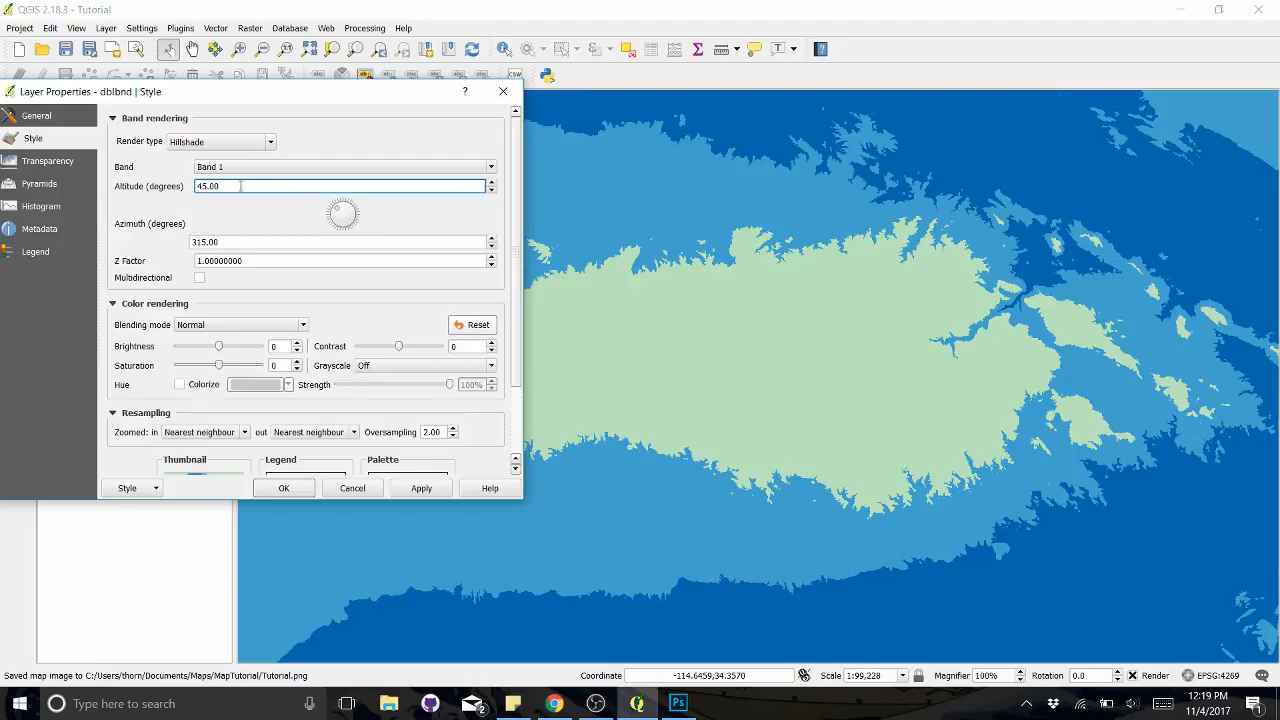
{"action": "left_click_drag", "start_coordinate": [240, 186], "coordinate": [185, 202]}
{"action": "left_click", "coordinate": [233, 213]}
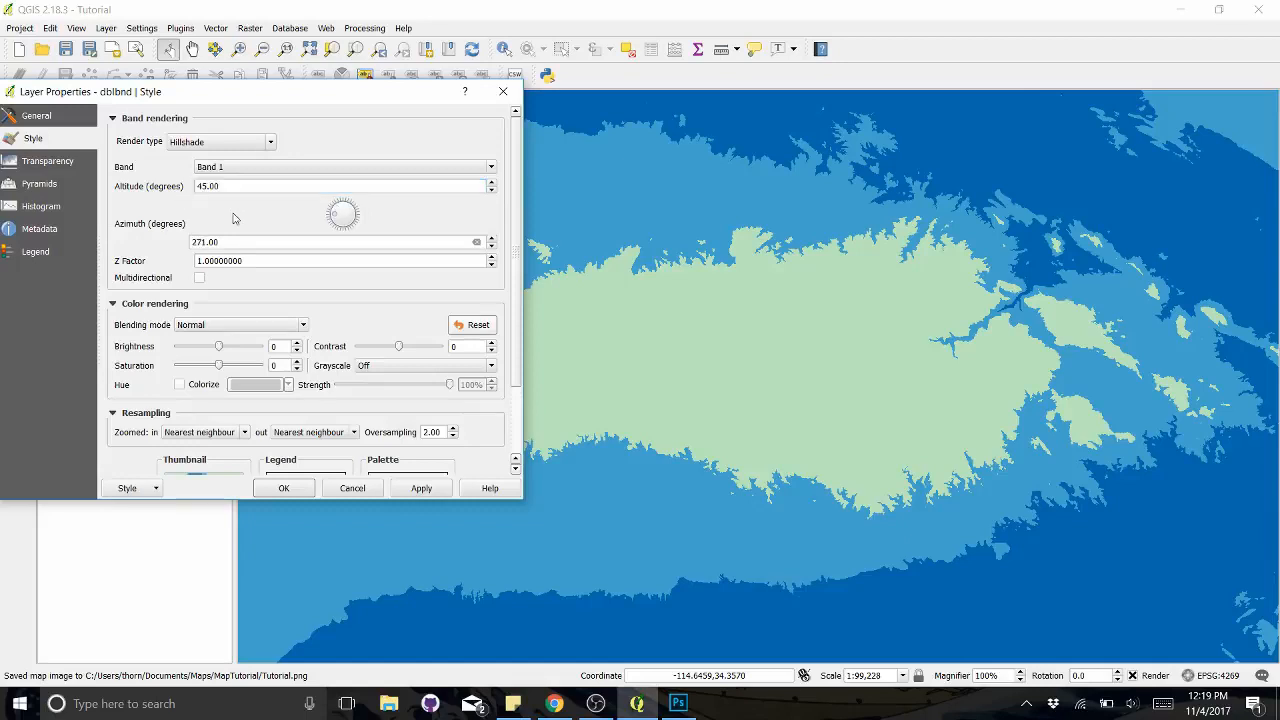
{"action": "left_click_drag", "start_coordinate": [248, 185], "coordinate": [139, 199]}
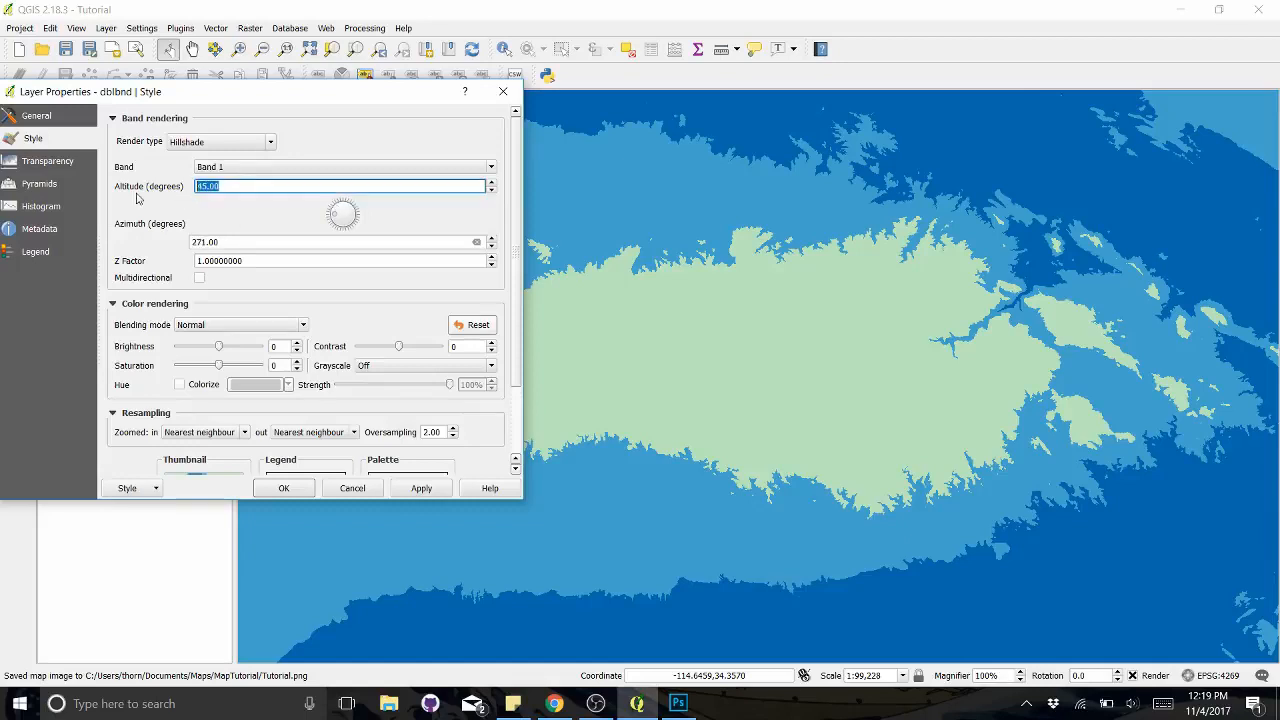
{"action": "left_click", "coordinate": [205, 213]}
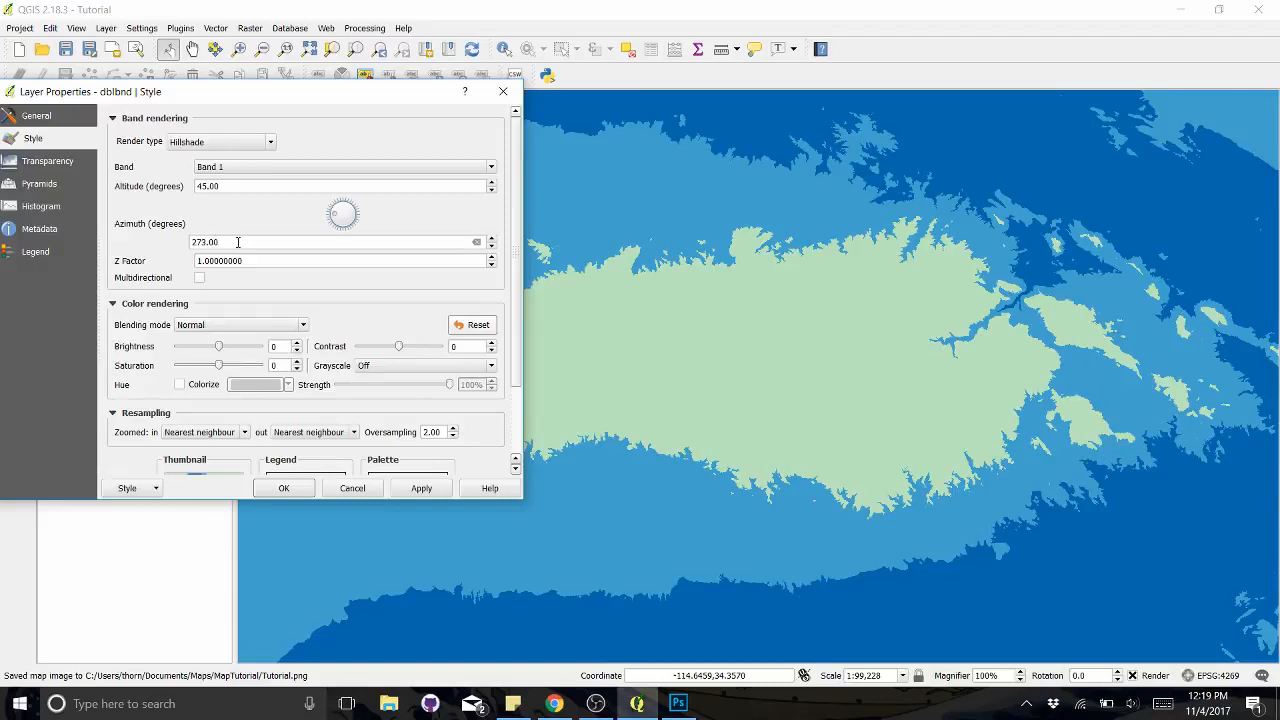
{"action": "left_click_drag", "start_coordinate": [396, 240], "coordinate": [70, 252]}
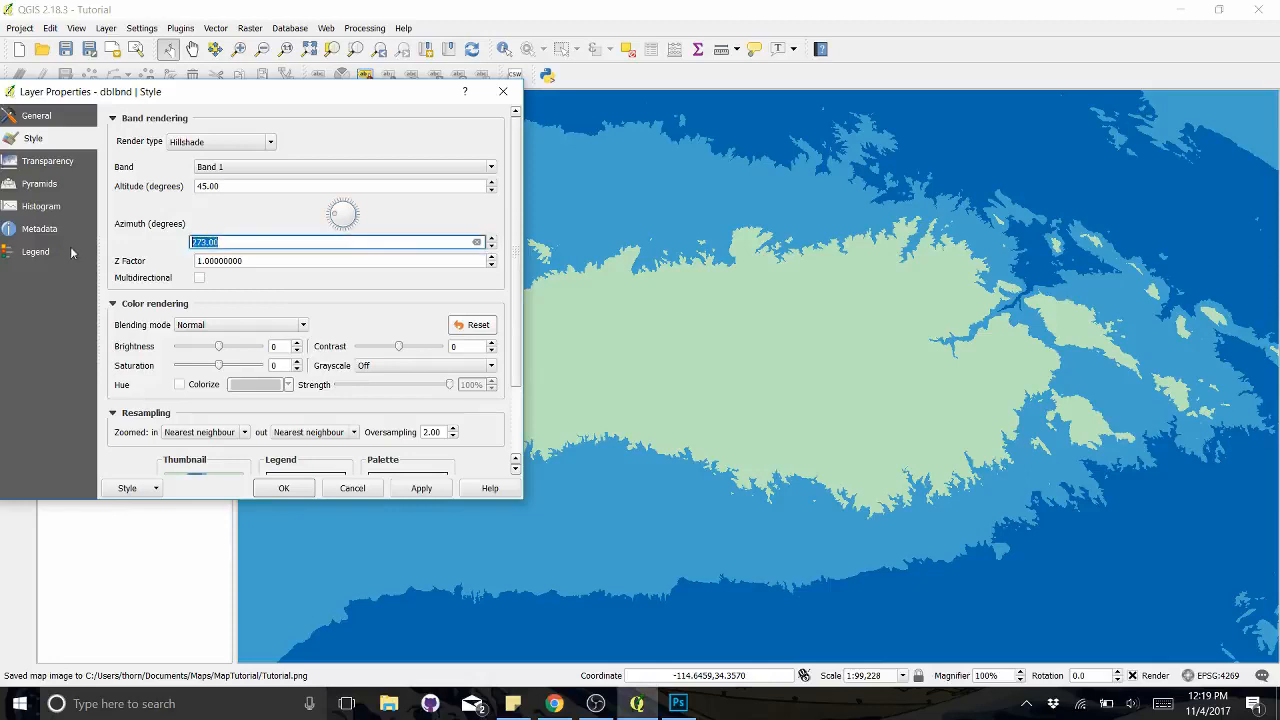
{"action": "type", "text": "315"}
{"action": "key", "text": "Tab"}
{"action": "left_click", "coordinate": [239, 199]}
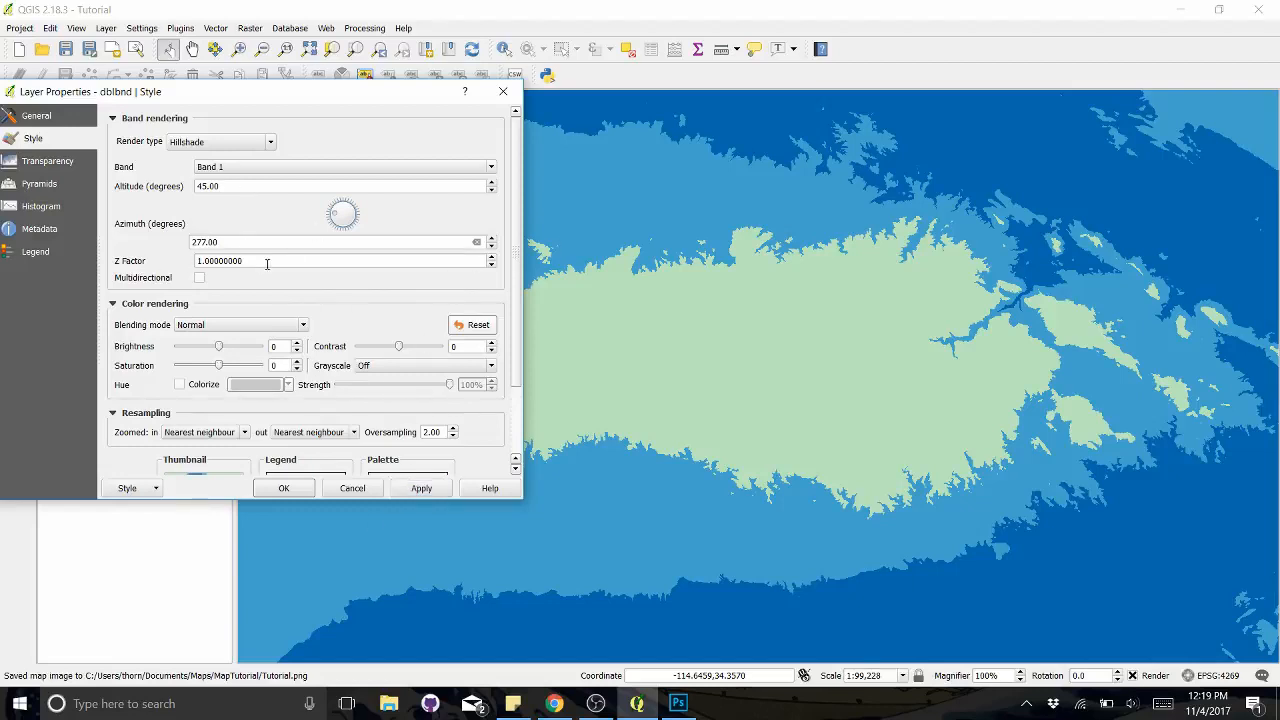
{"action": "left_click", "coordinate": [421, 488]}
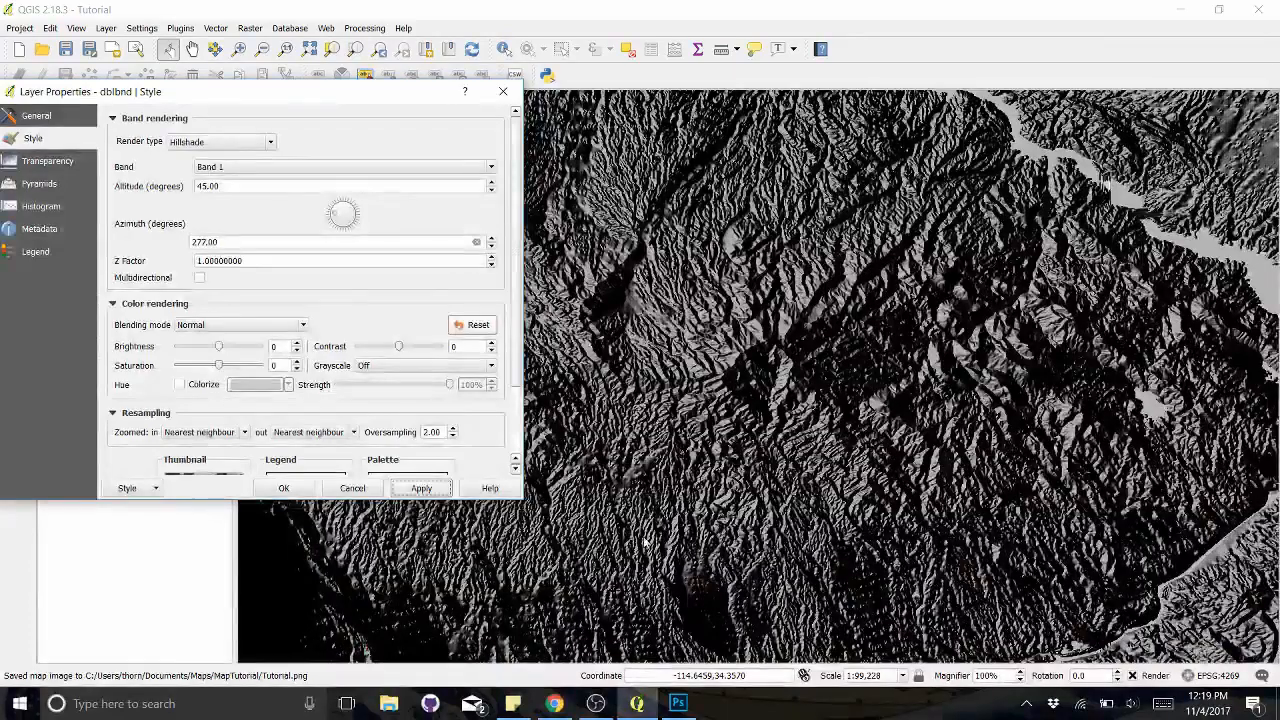
Switch to Chrome, search for "setting z parameter" in a new tab, and consult the Esri article's Z factor table by latitude.
{"action": "left_click", "coordinate": [554, 703]}
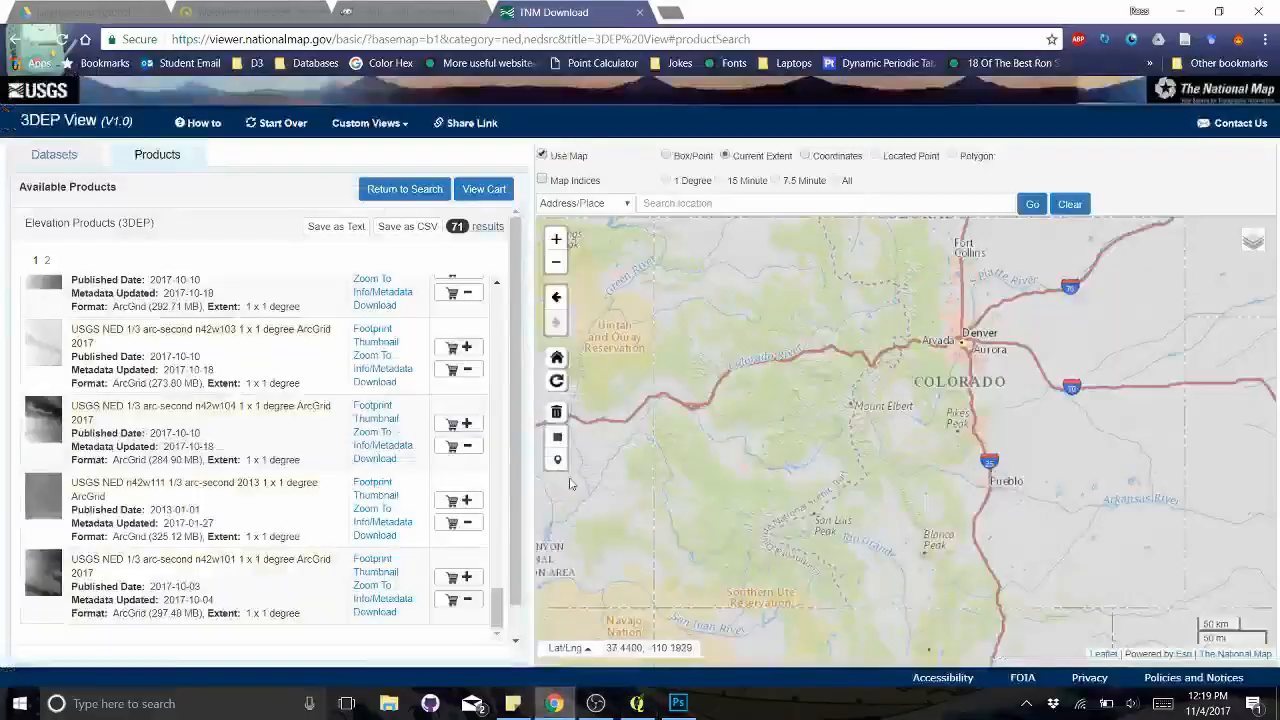
{"action": "left_click", "coordinate": [668, 13]}
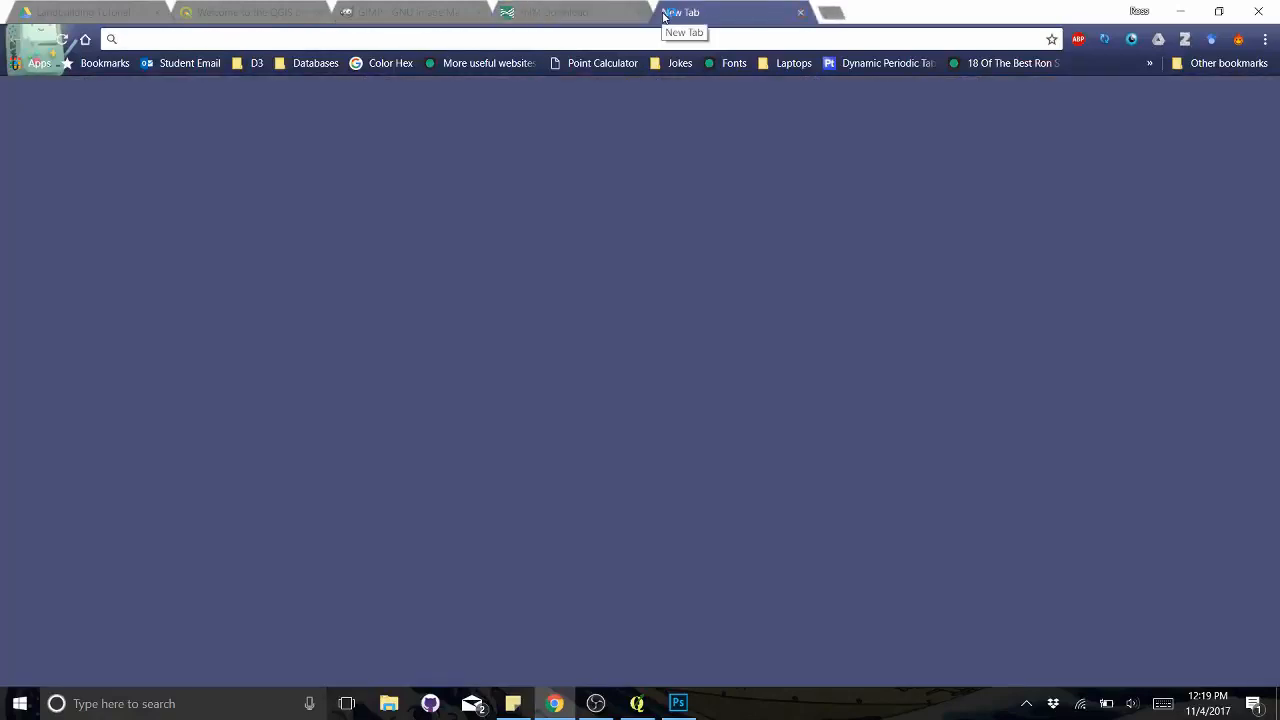
{"action": "type", "text": "setting z p"}
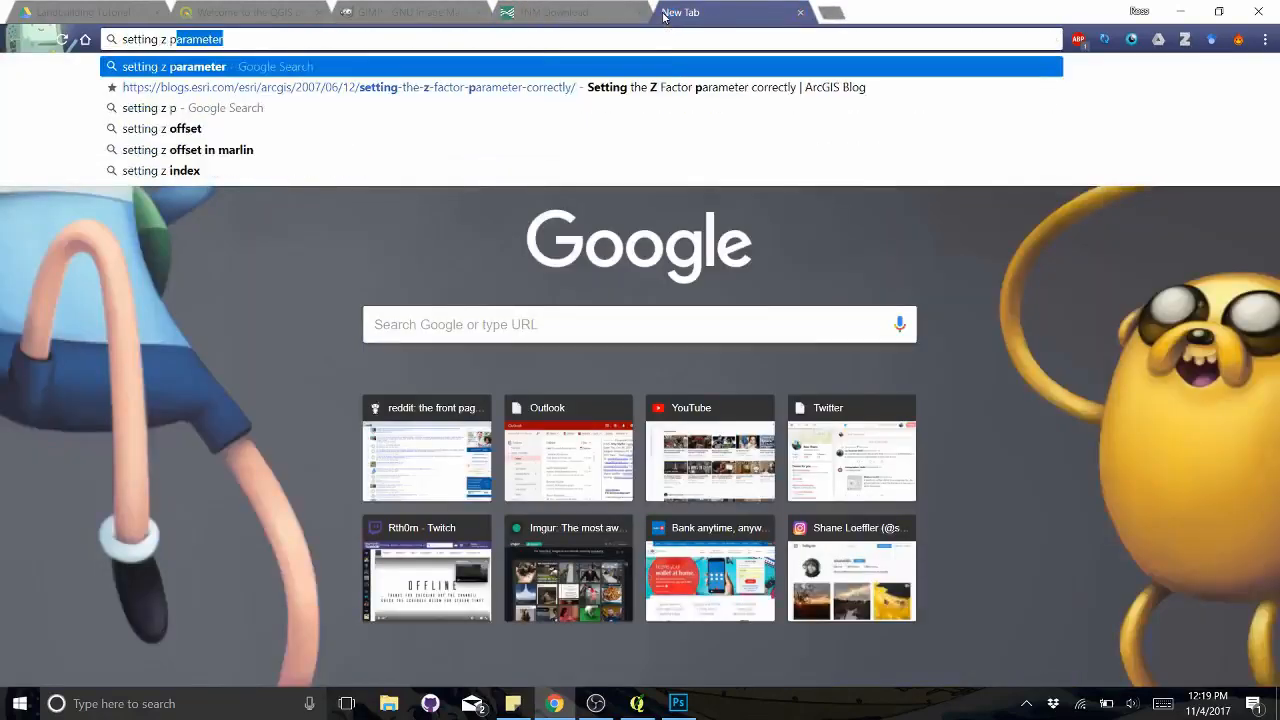
{"action": "key", "text": "Return"}
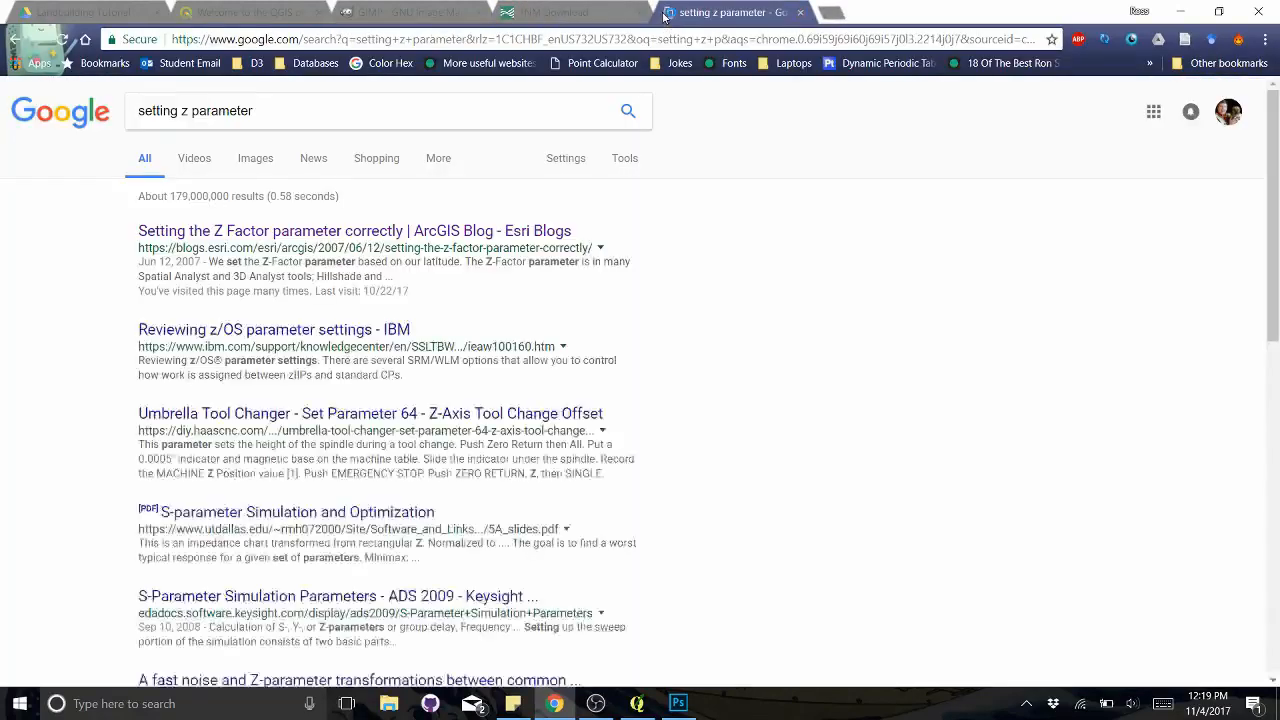
{"action": "left_click", "coordinate": [460, 234]}
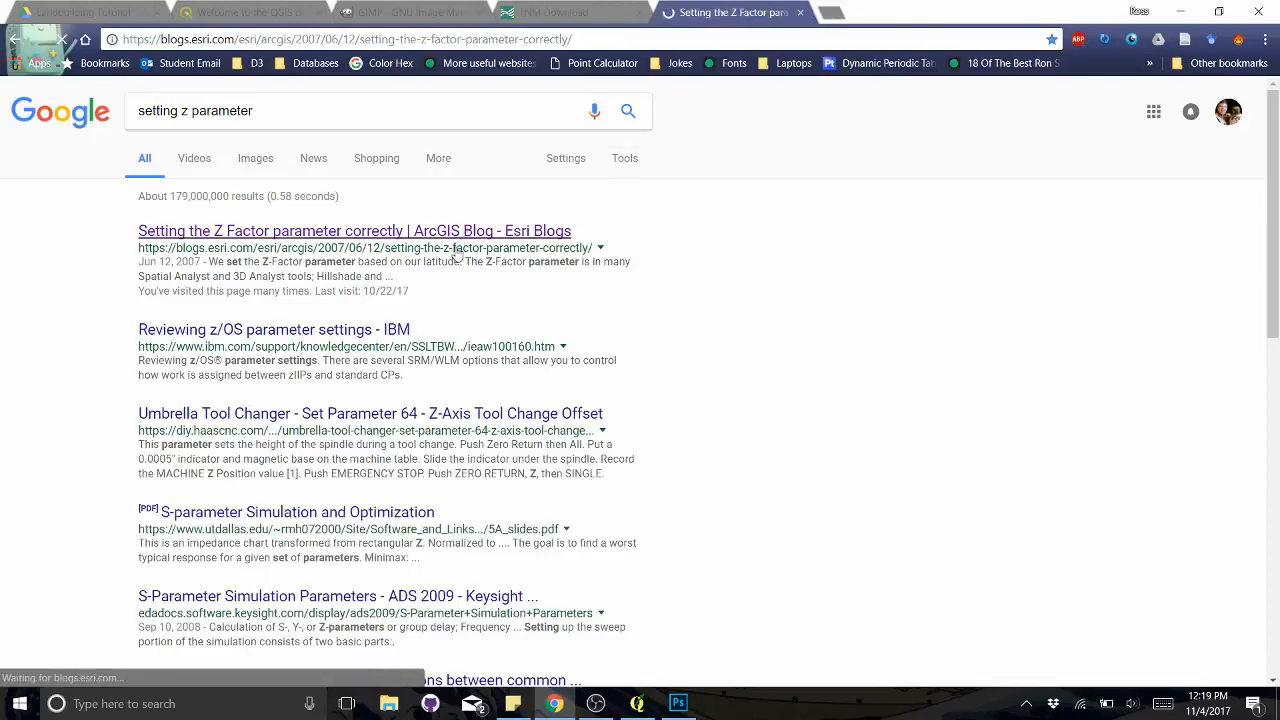
{"action": "scroll", "coordinate": [474, 240], "scroll_direction": "down", "scroll_amount": 10}
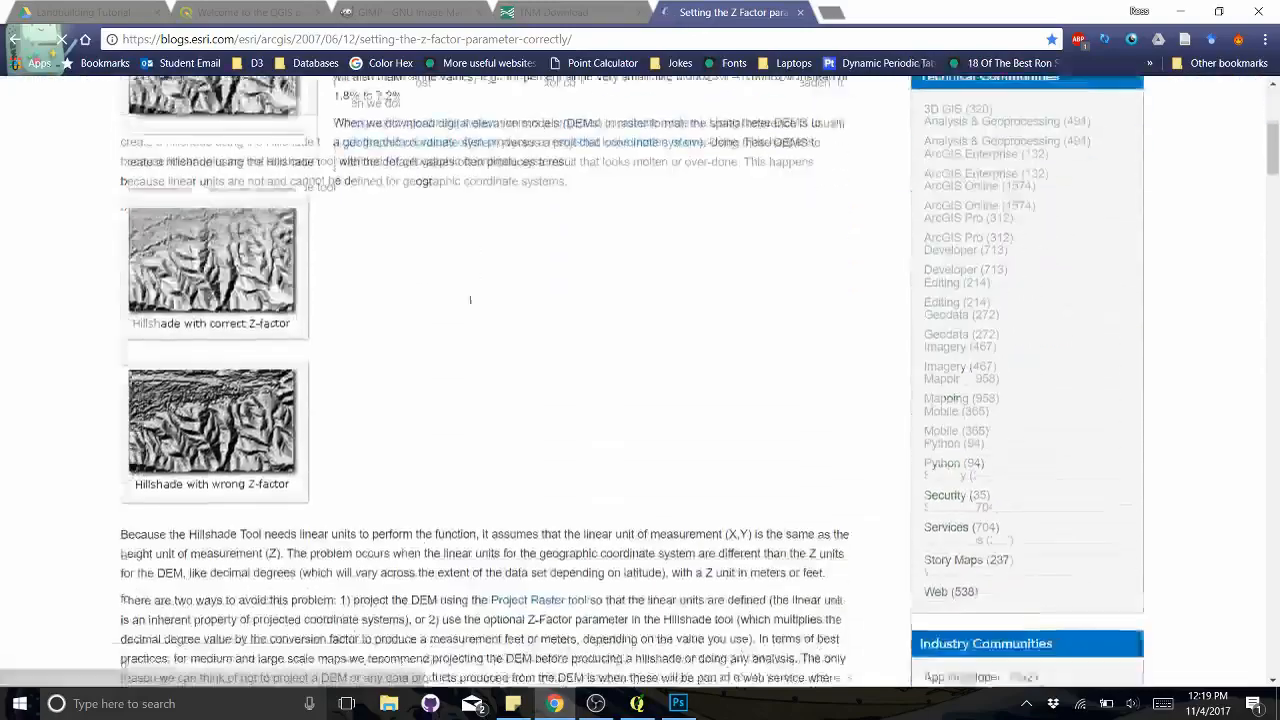
{"action": "scroll", "coordinate": [476, 288], "scroll_direction": "down", "scroll_amount": 2}
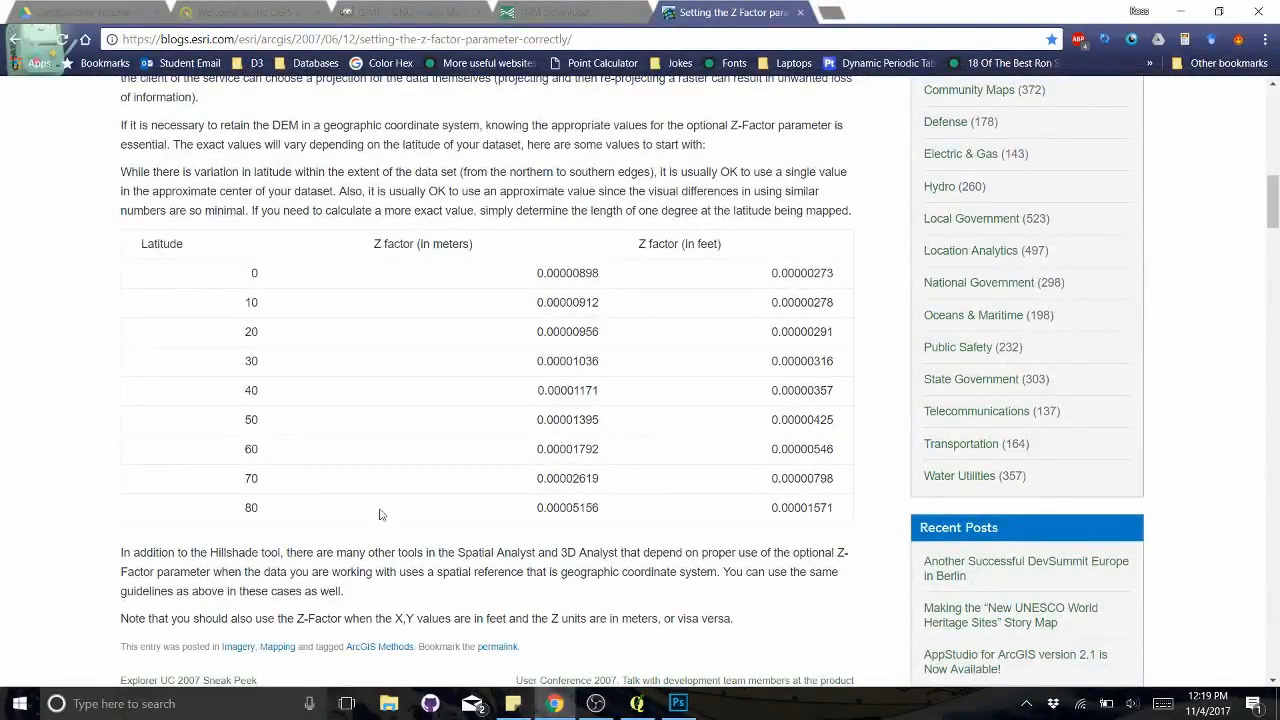
Copy the article's Z factor in meters for latitude 40, 0.00001171, into the hillshade's Z factor in QGIS and apply it.
{"action": "left_click", "coordinate": [637, 703]}
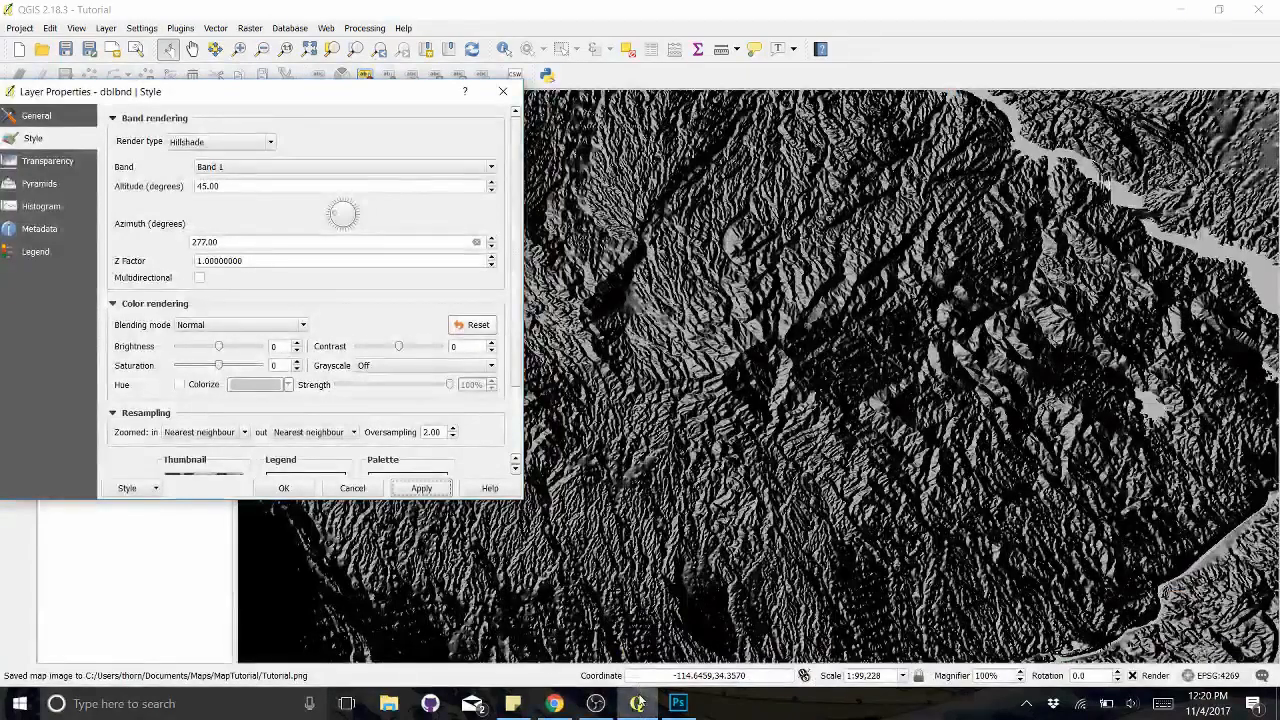
{"action": "left_click", "coordinate": [562, 710]}
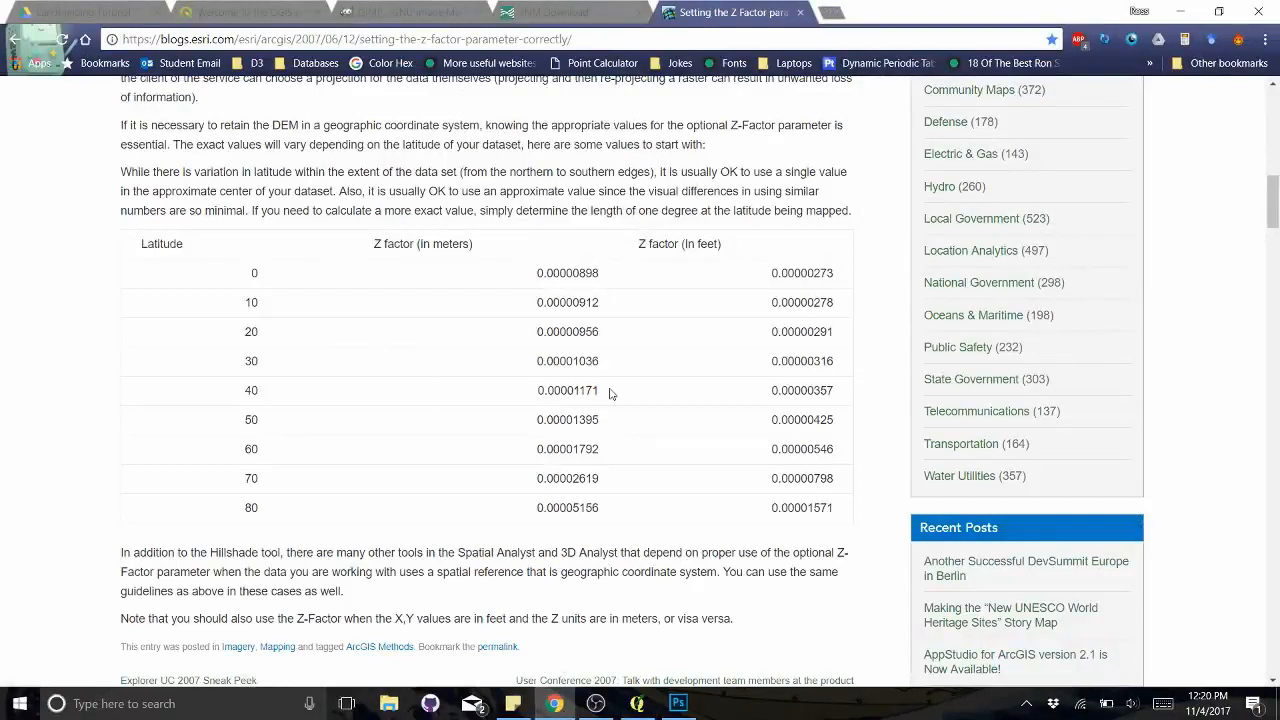
{"action": "left_click_drag", "start_coordinate": [612, 393], "coordinate": [539, 391]}
{"action": "key", "text": "ctrl+c"}
{"action": "left_click", "coordinate": [655, 703]}
{"action": "double_click", "coordinate": [349, 257]}
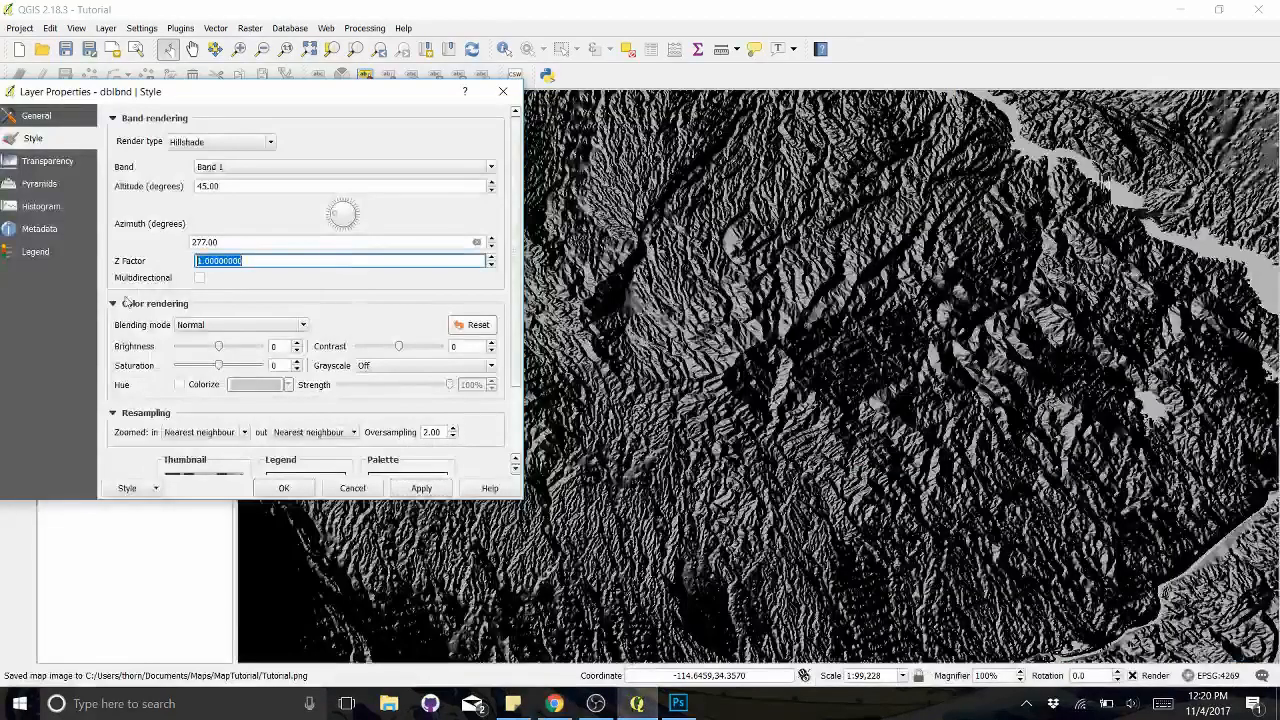
{"action": "key", "text": "ctrl+v"}
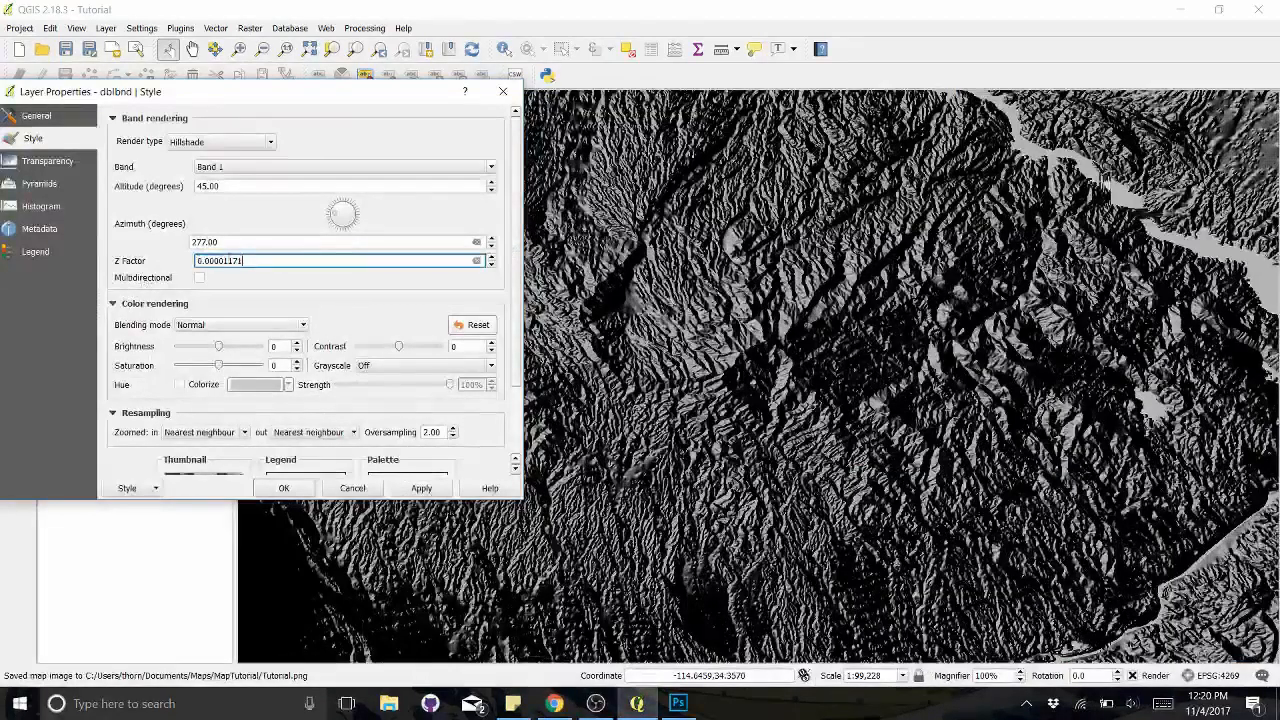
{"action": "left_click", "coordinate": [421, 488]}
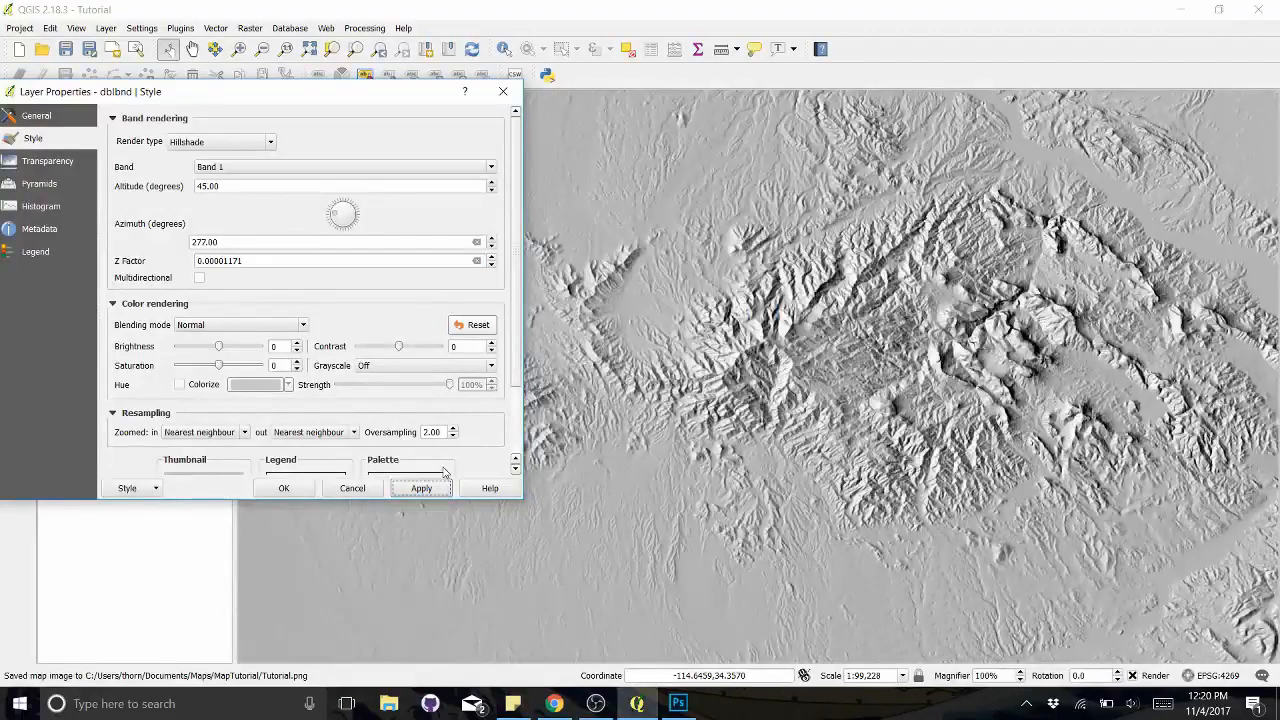
Try doubling the hillshade's Z factor by multiplying 0.00001171 by 2, and apply it.
{"action": "left_click", "coordinate": [395, 263]}
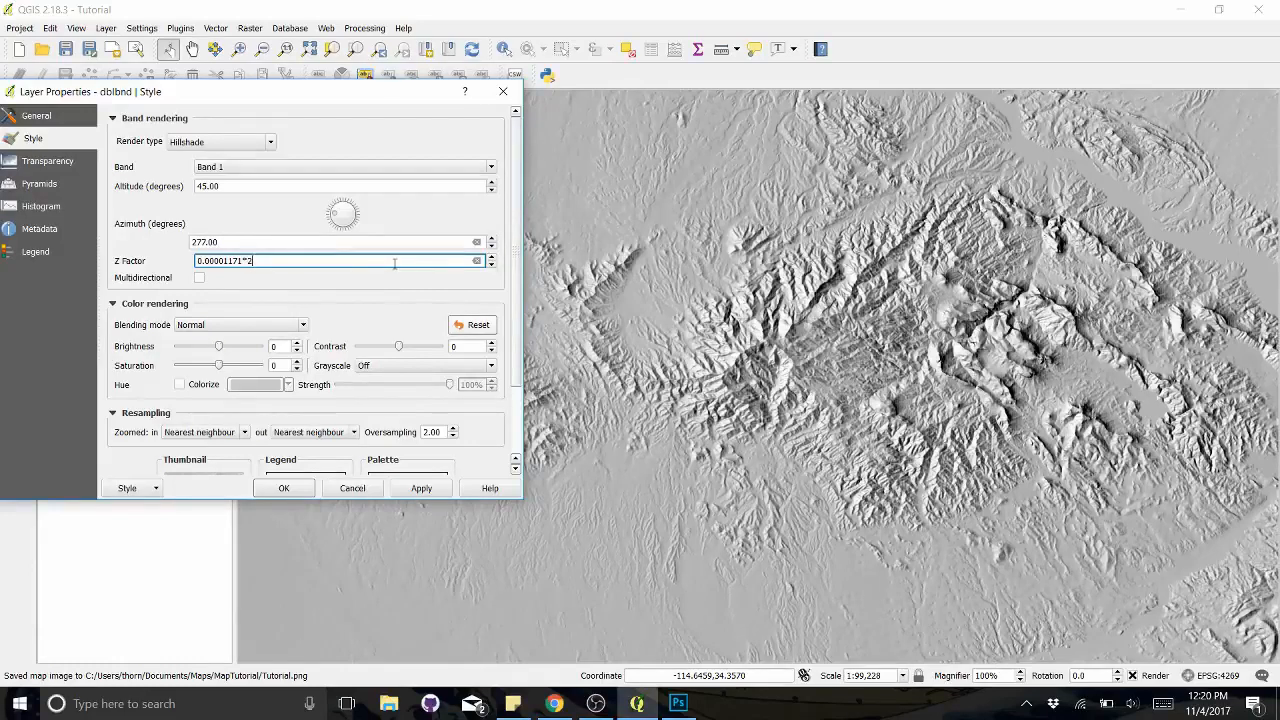
{"action": "key", "text": "Tab"}
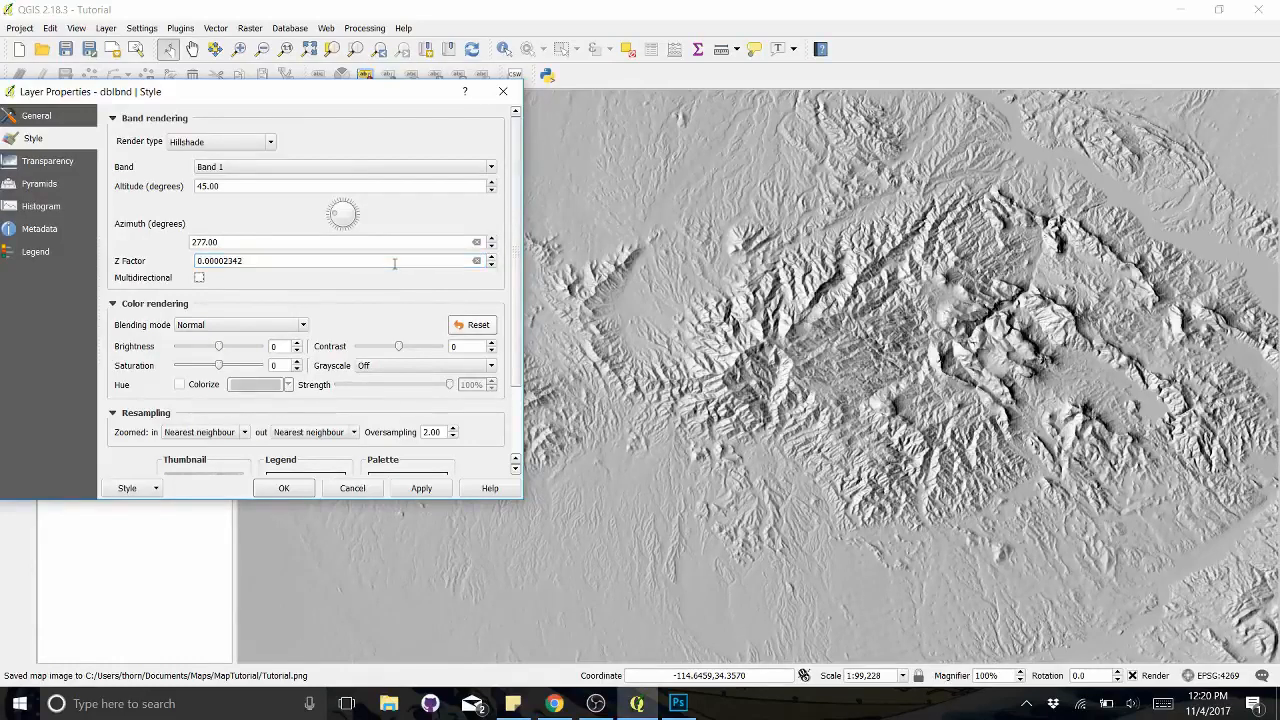
{"action": "left_click", "coordinate": [409, 489]}
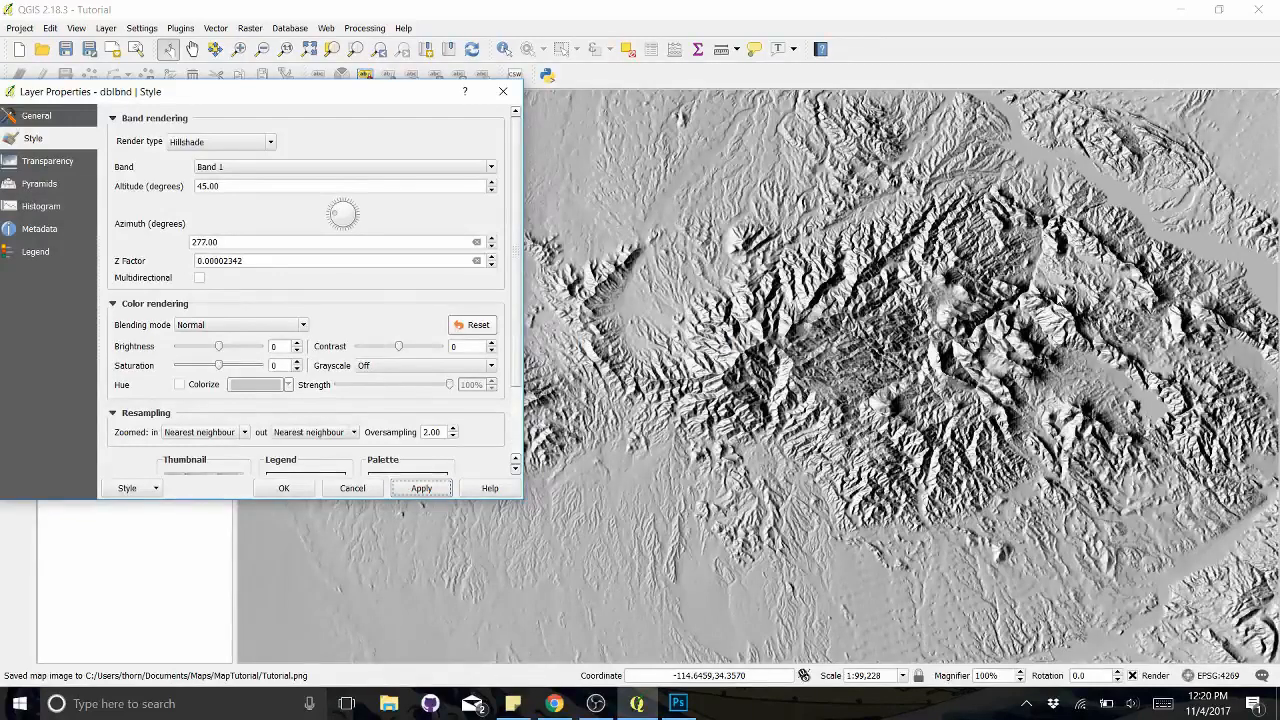
Set the hillshade's Z factor to half of 0.00001171, apply it, and accept the layer properties.
{"action": "triple_click", "coordinate": [281, 261]}
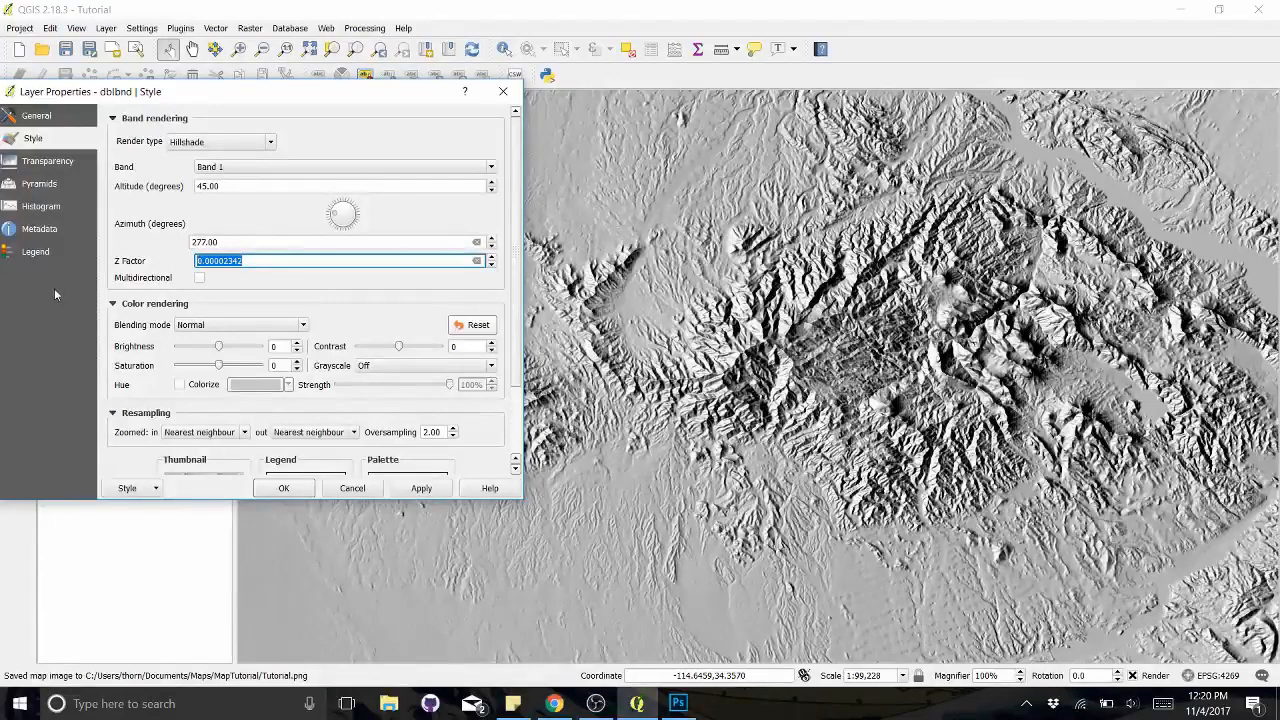
{"action": "key", "text": "ctrl+v"}
{"action": "type", "text": "*.5"}
{"action": "key", "text": "Tab"}
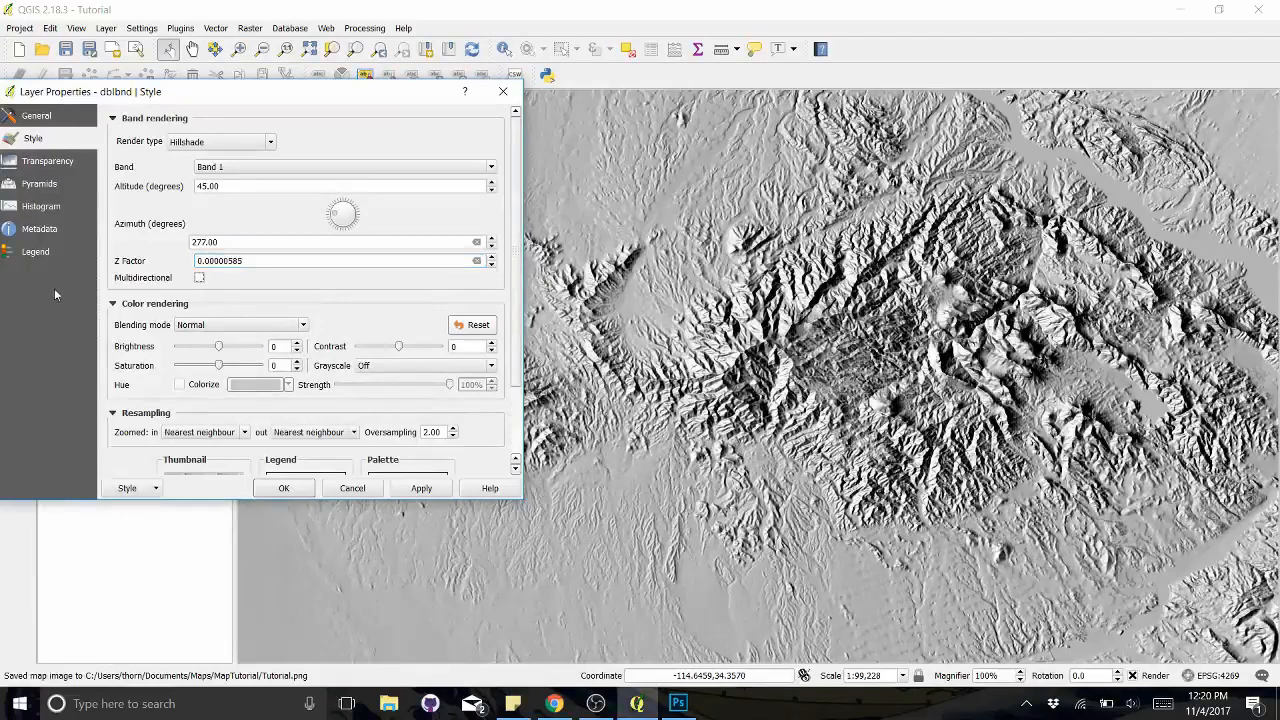
{"action": "left_click", "coordinate": [420, 488]}
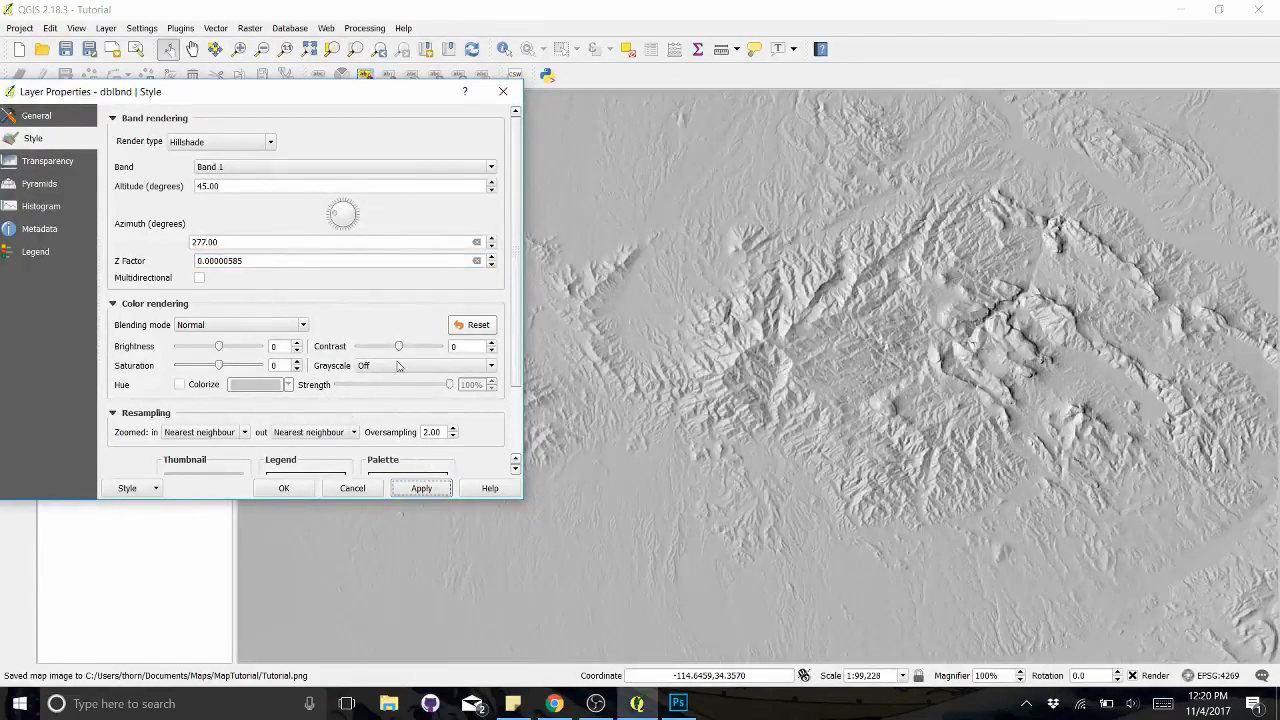
{"action": "left_click", "coordinate": [284, 488]}
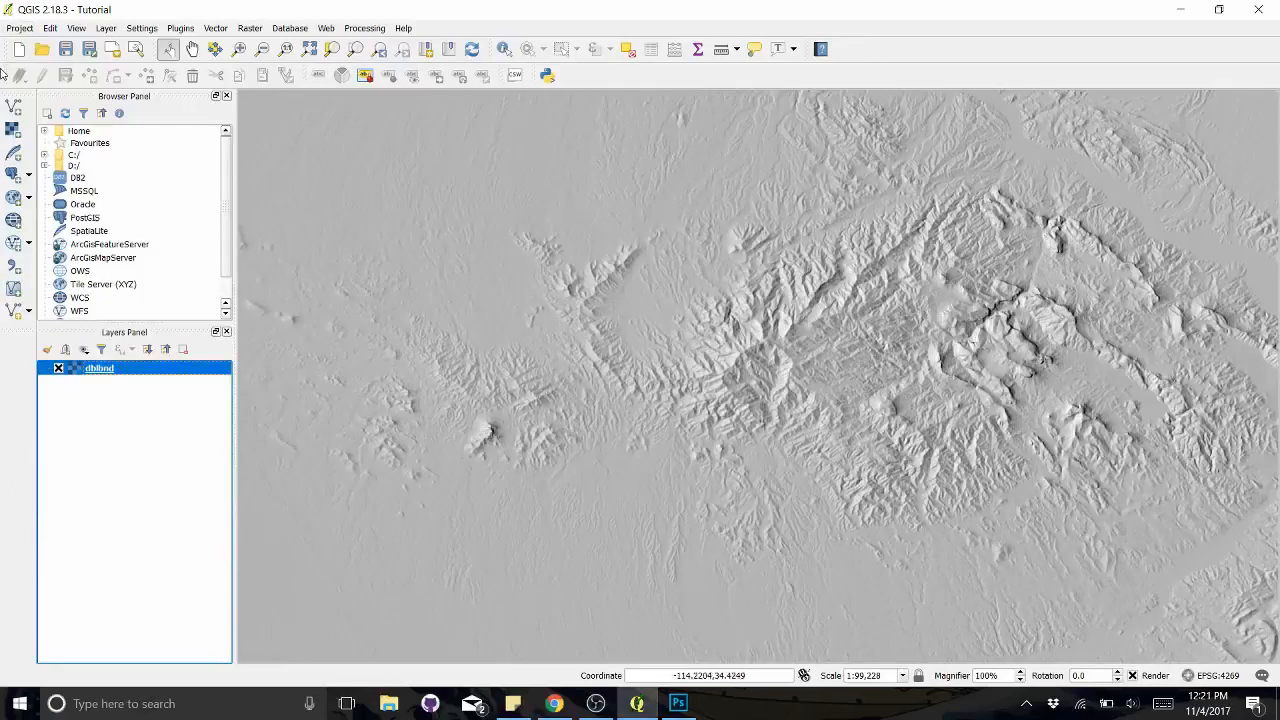
Export the hillshade map view as a PNG image named TutorialHillshade in Documents > Maps > MapTutorial.
{"action": "left_click", "coordinate": [22, 28]}
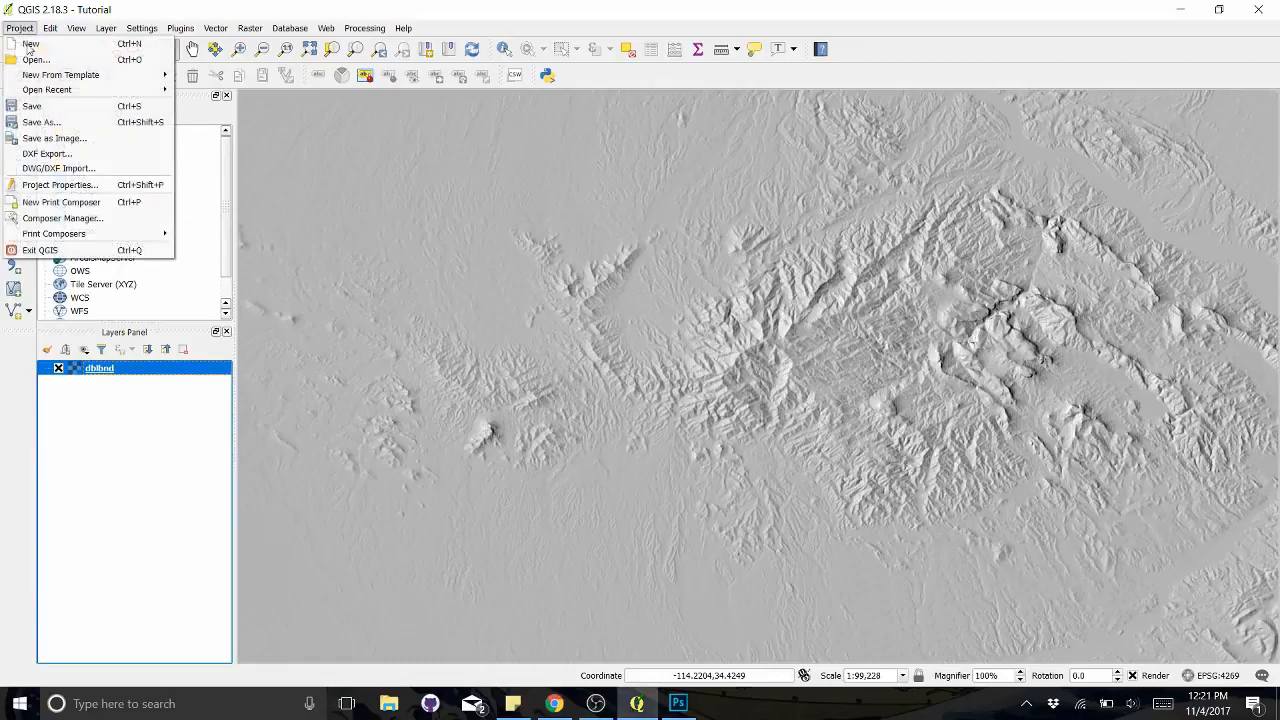
{"action": "left_click", "coordinate": [52, 140]}
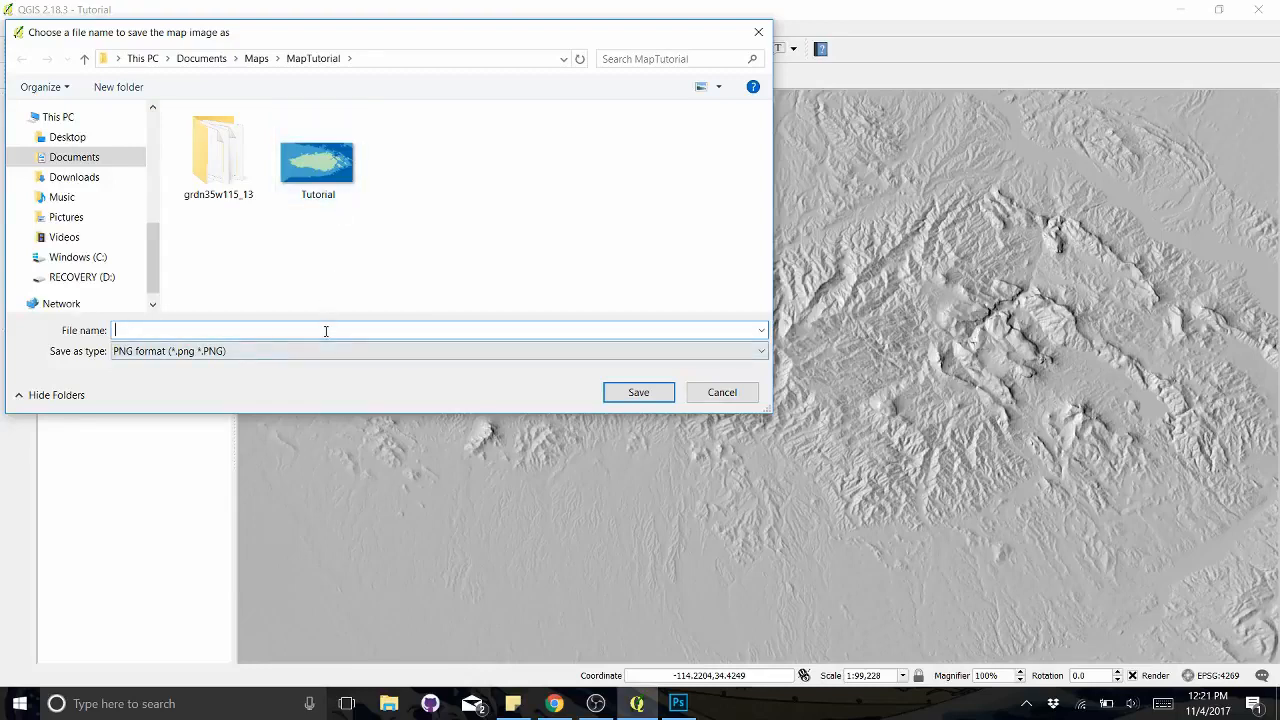
{"action": "type", "text": "Tut"}
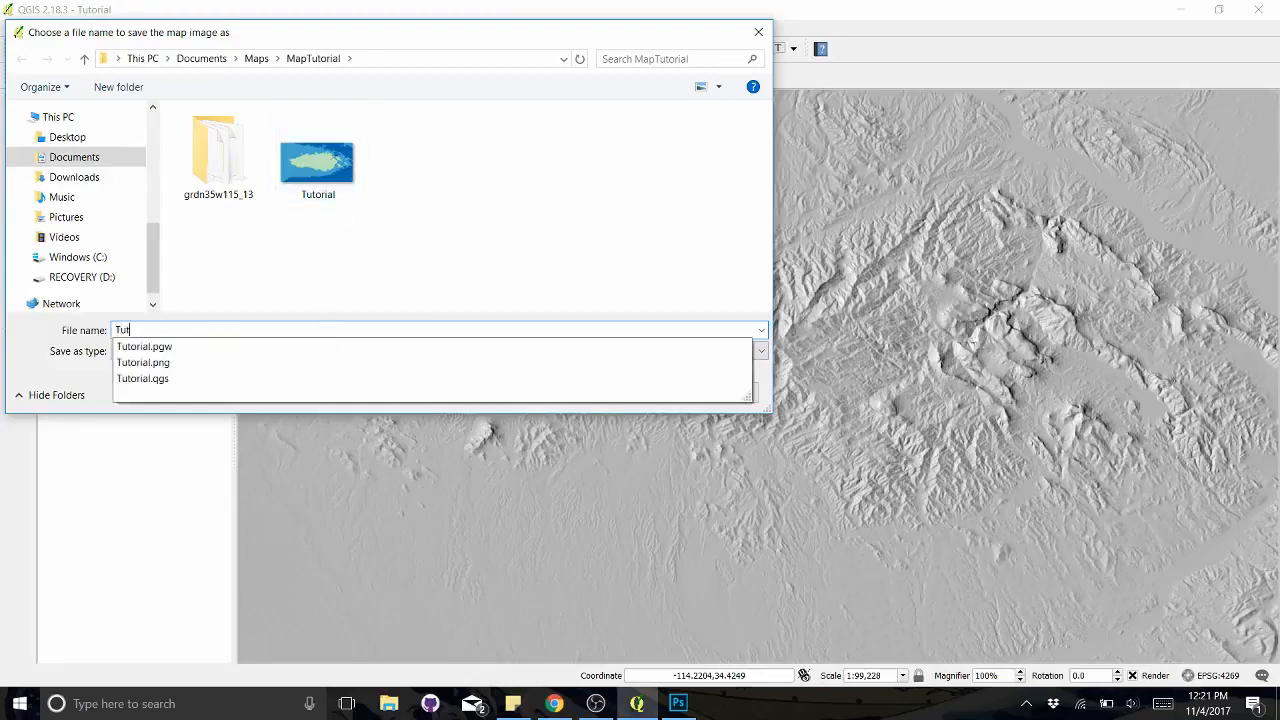
{"action": "type", "text": "orialHills"}
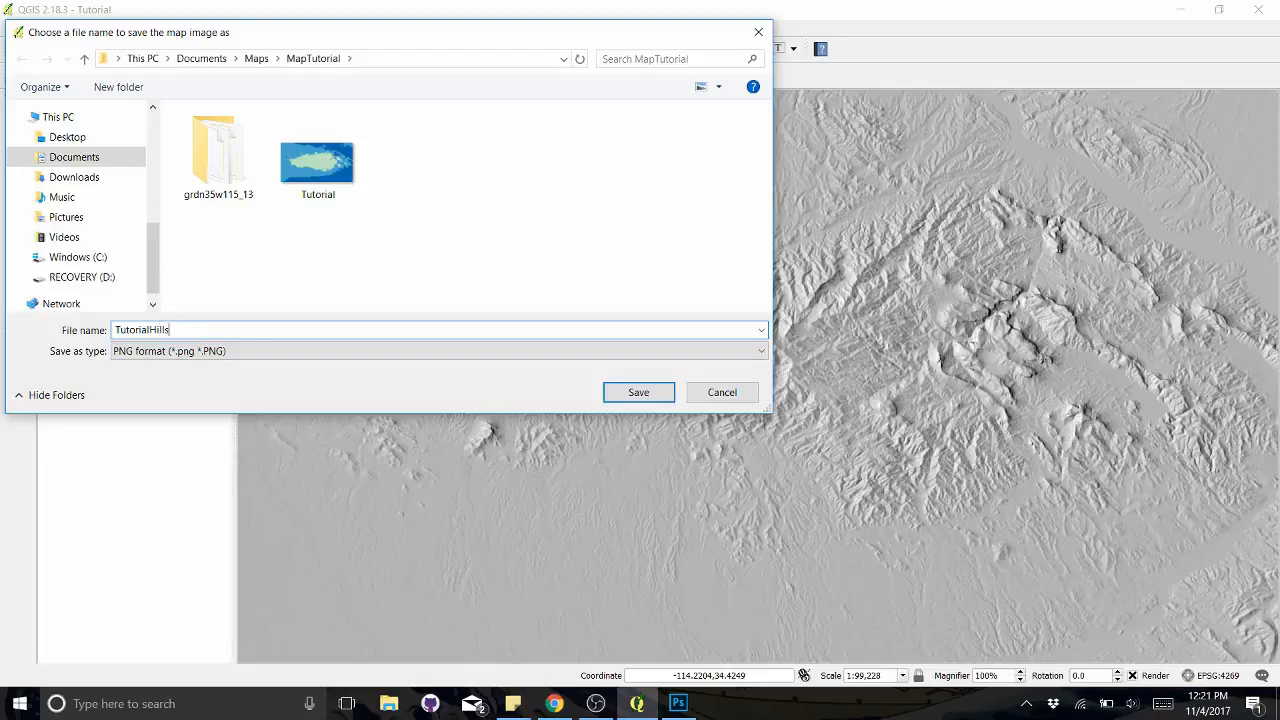
{"action": "type", "text": "hade"}
{"action": "key", "text": "Return"}
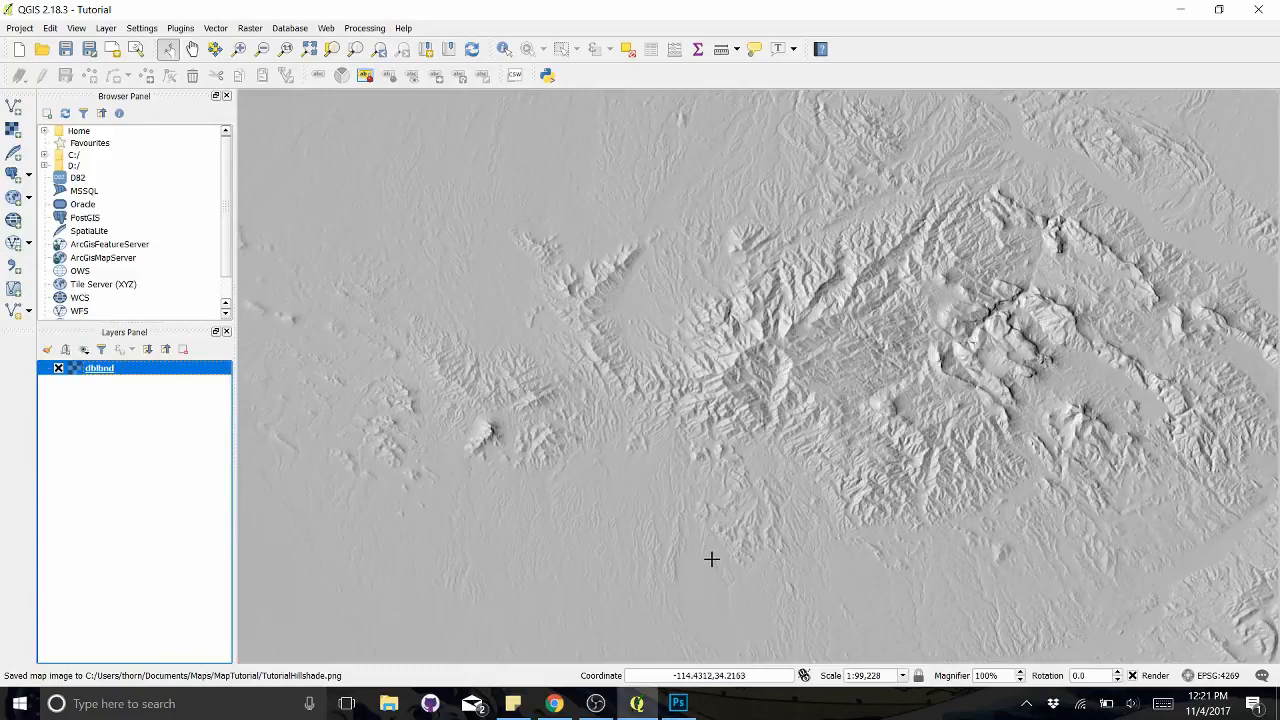
Switch to Photoshop and open the Tutorial PNG image from Documents > Maps > MapTutorial.
{"action": "mouse_move", "coordinate": [681, 704]}
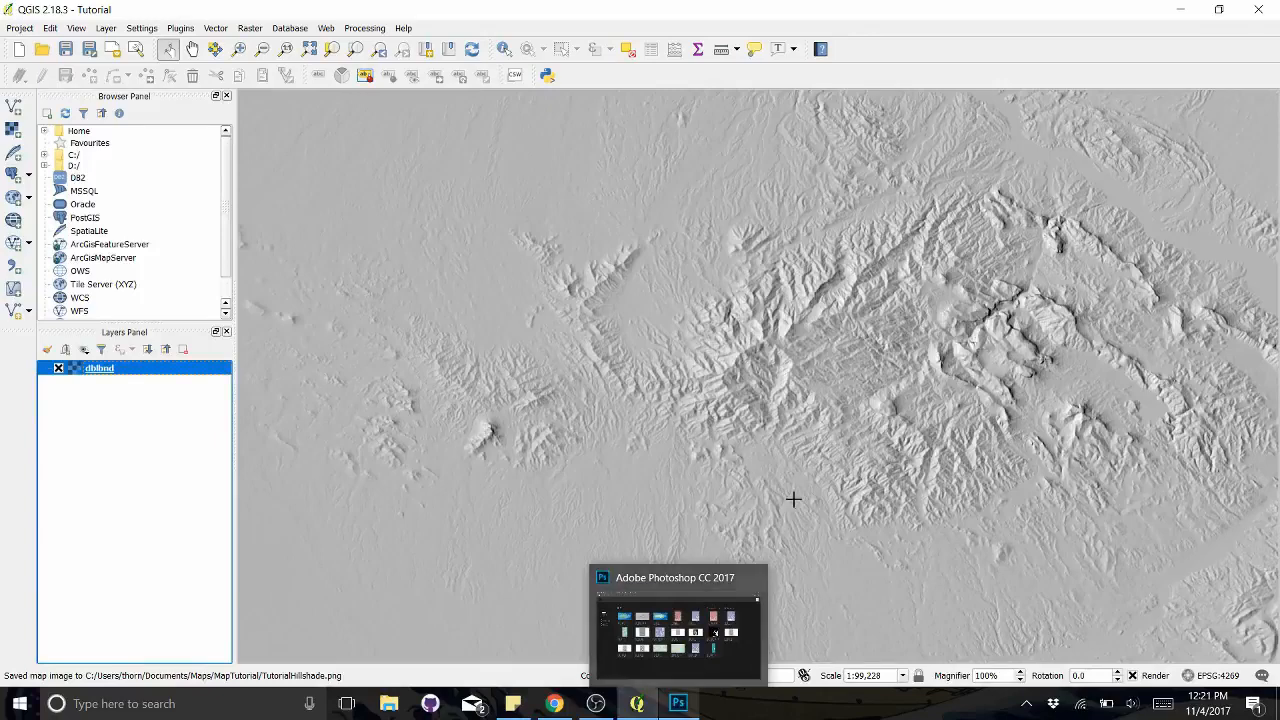
{"action": "left_click", "coordinate": [683, 708]}
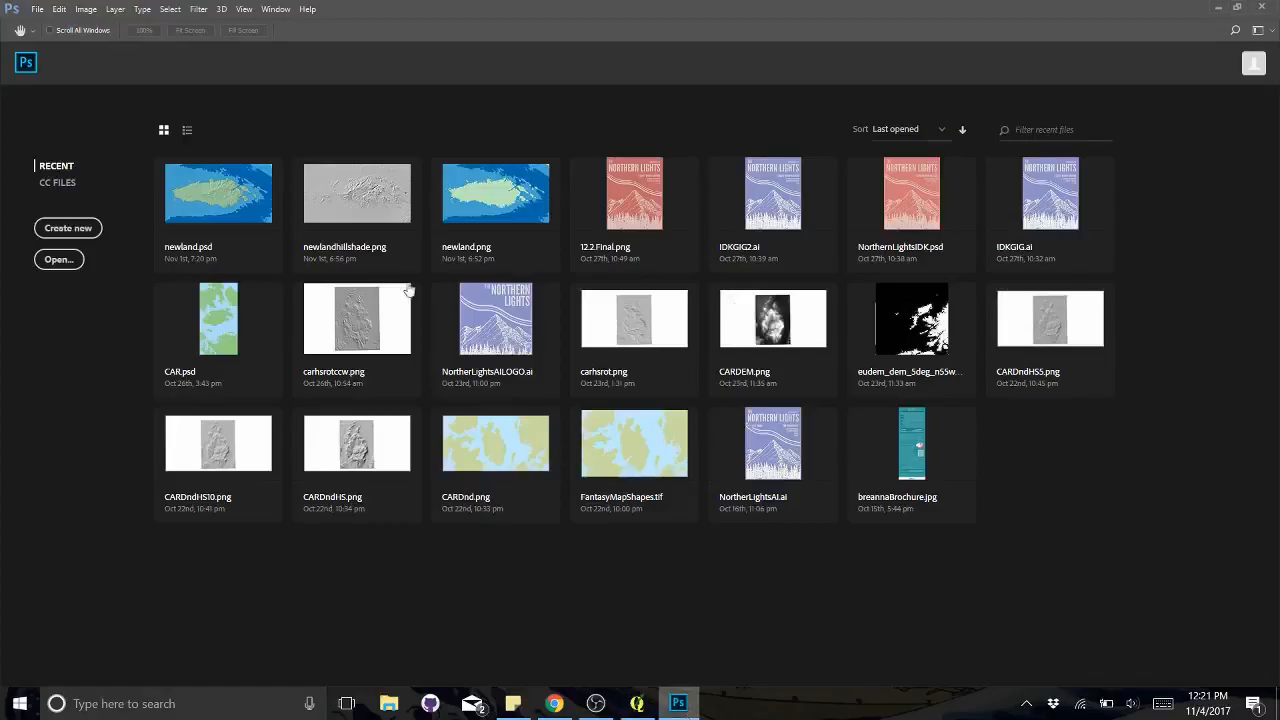
{"action": "left_click", "coordinate": [60, 259]}
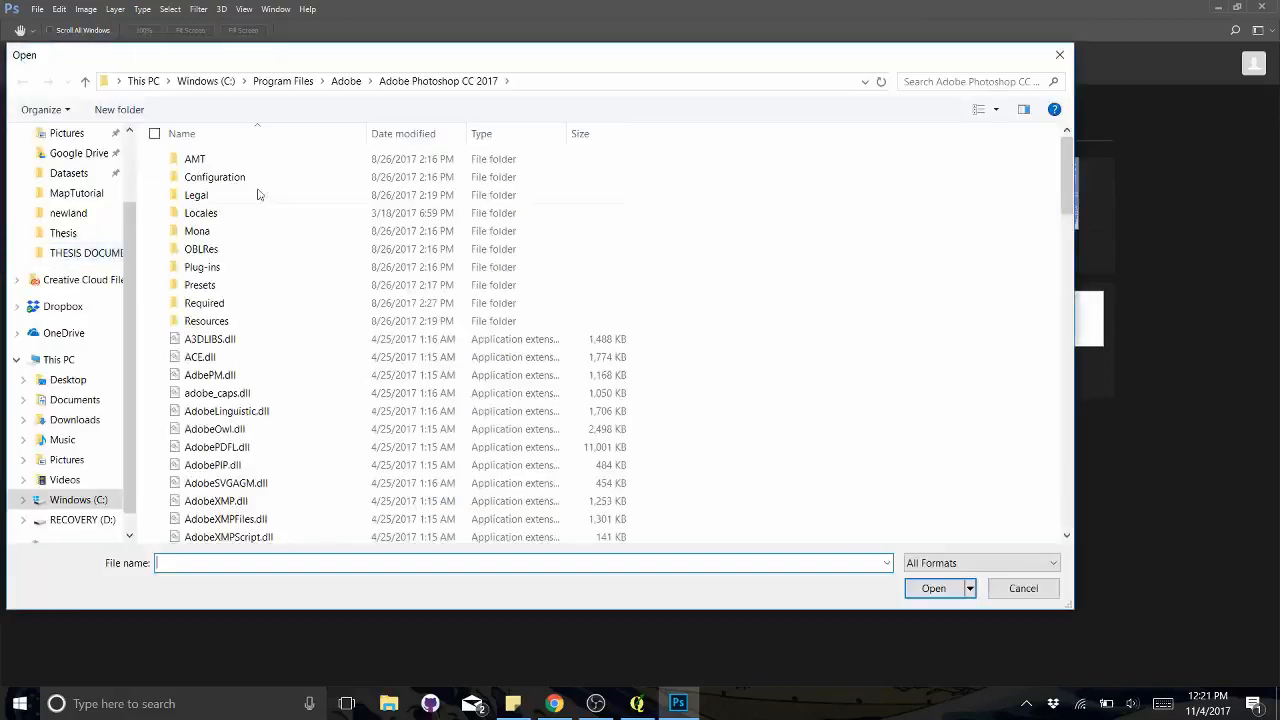
{"action": "left_click", "coordinate": [88, 196]}
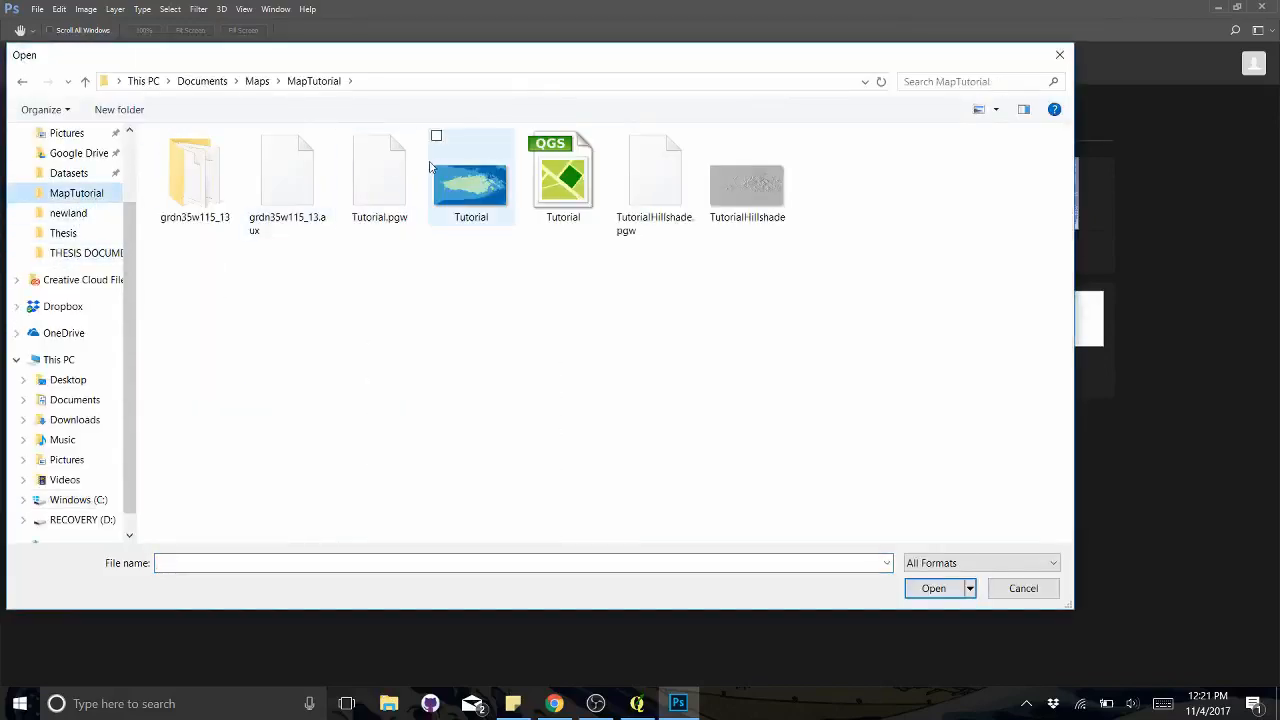
{"action": "left_click", "coordinate": [470, 188]}
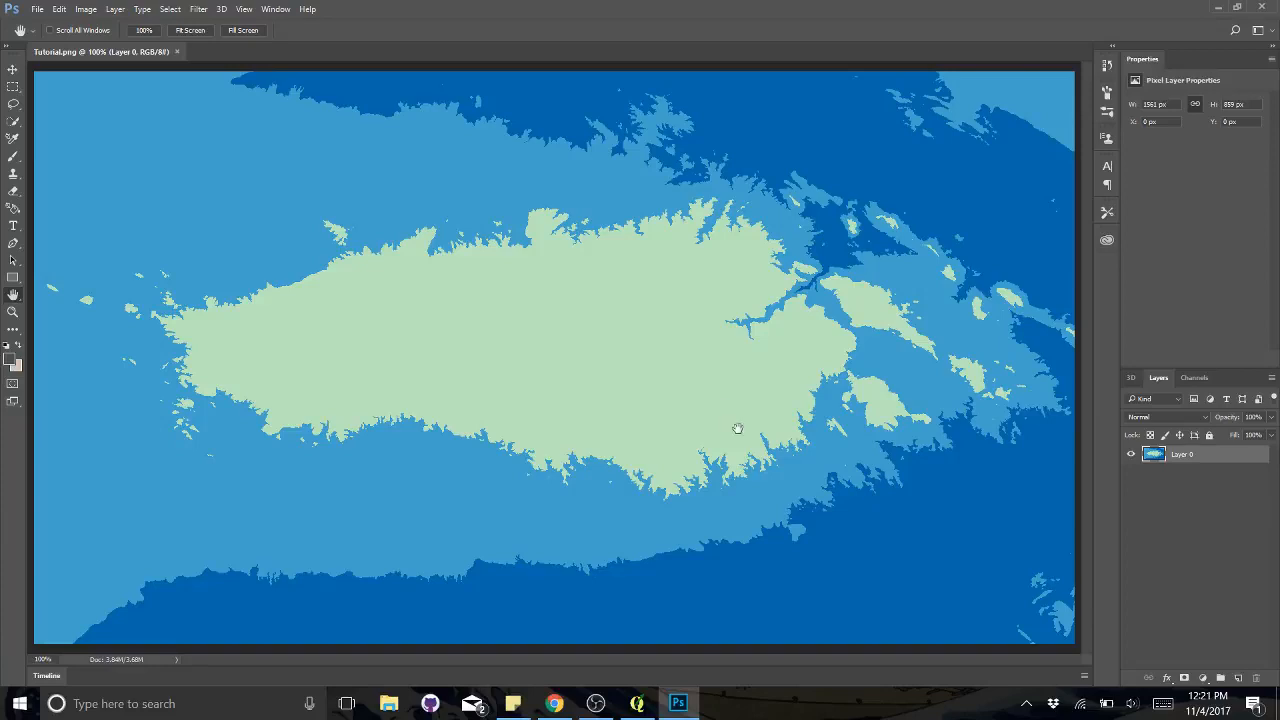
Open the TutorialHillshade image from MapTutorial as a second document, view it, and return to the Tutorial document.
{"action": "left_click", "coordinate": [42, 14]}
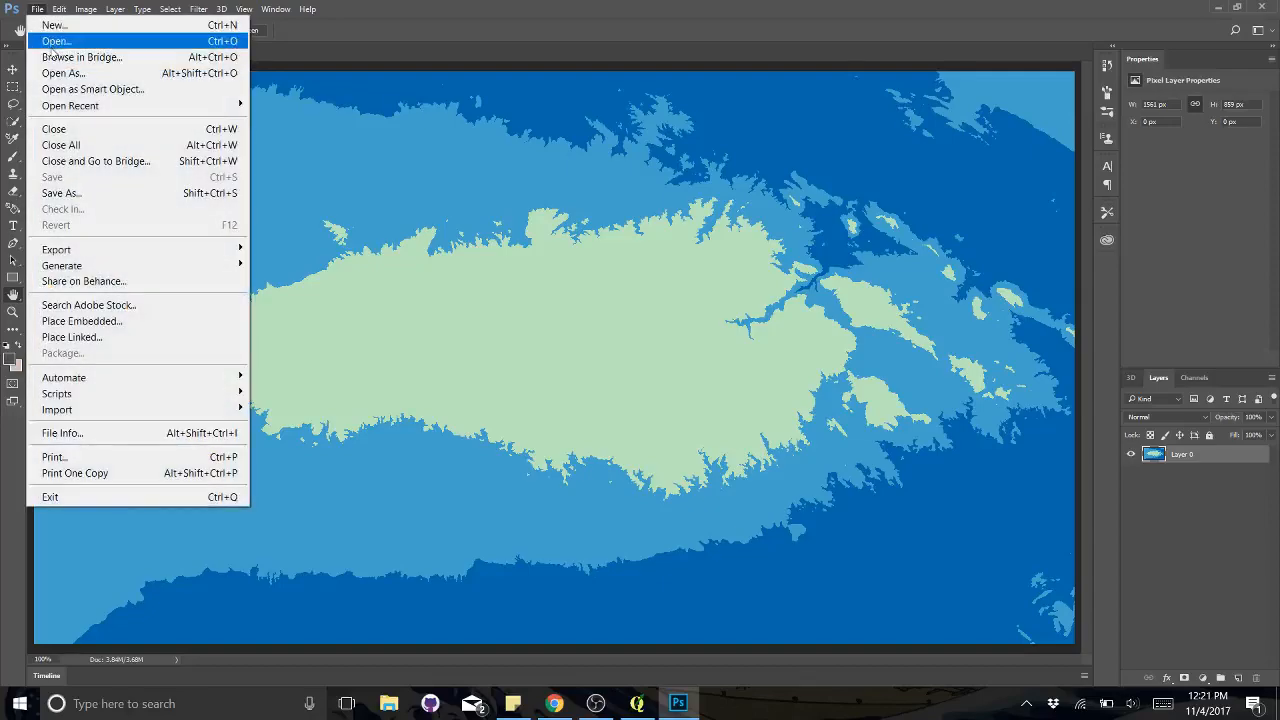
{"action": "left_click", "coordinate": [50, 41]}
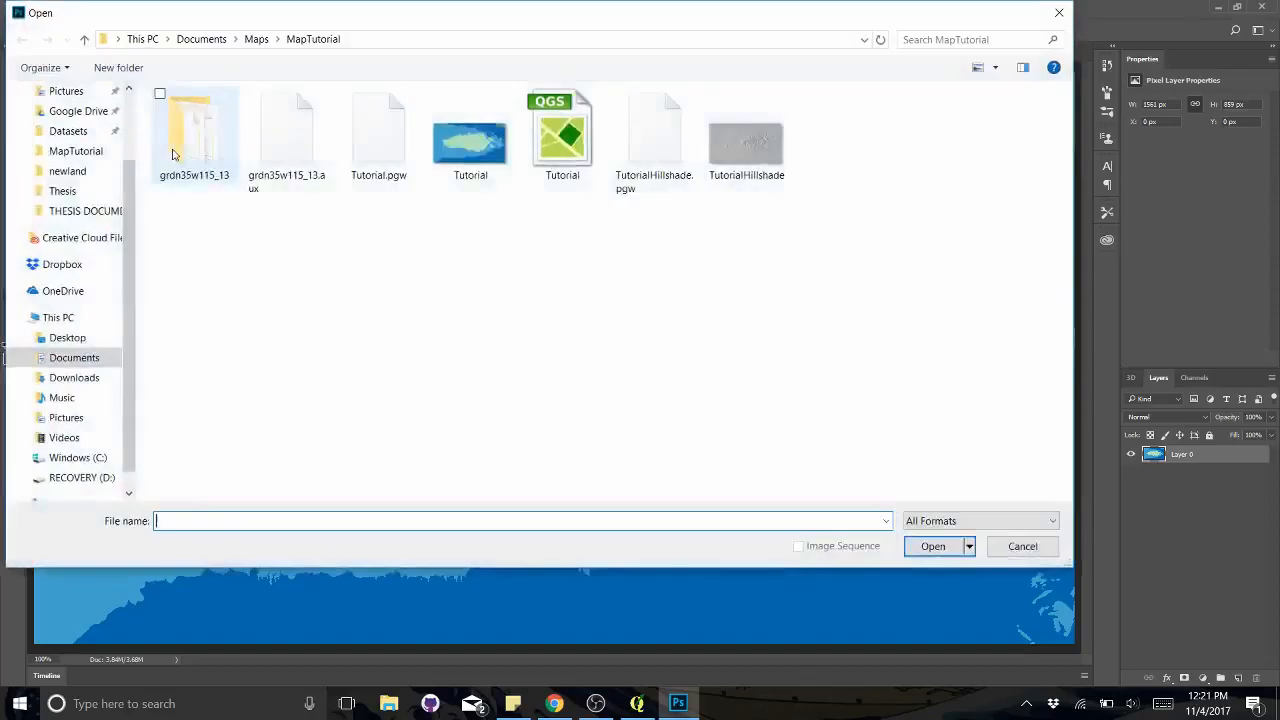
{"action": "left_click", "coordinate": [746, 143]}
{"action": "left_click", "coordinate": [926, 546]}
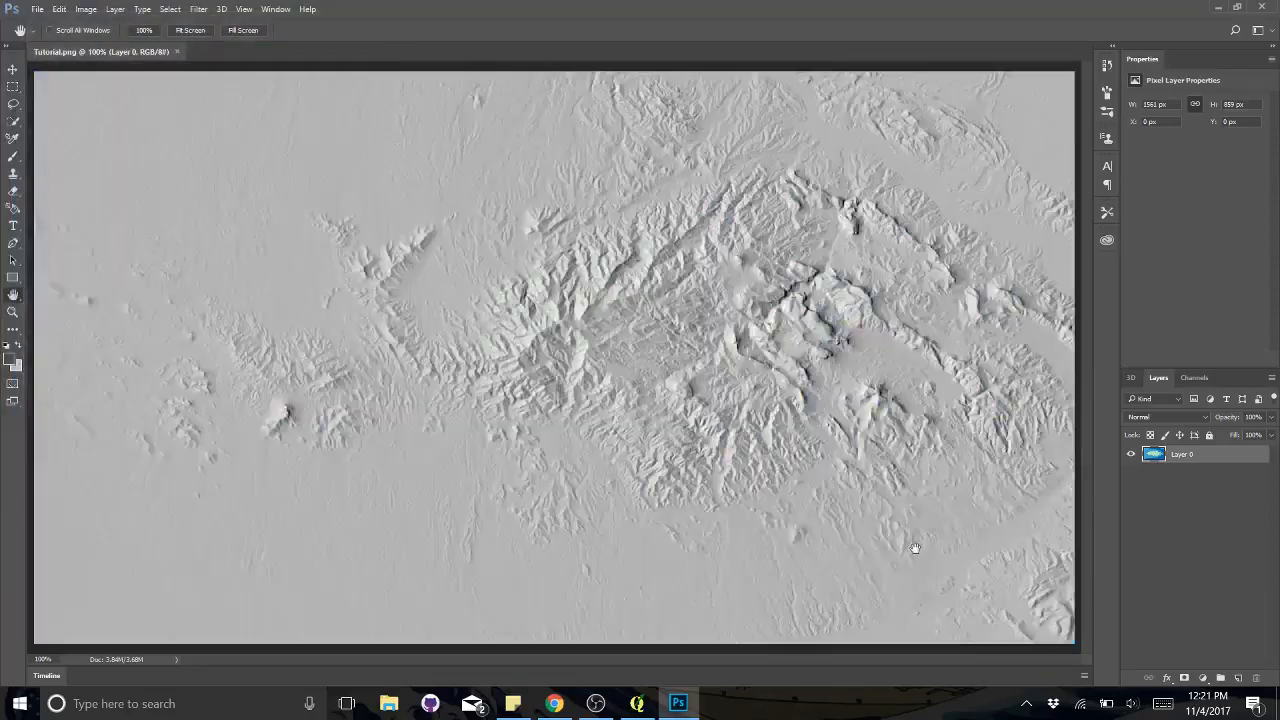
{"action": "left_click", "coordinate": [154, 52]}
{"action": "left_click", "coordinate": [250, 51]}
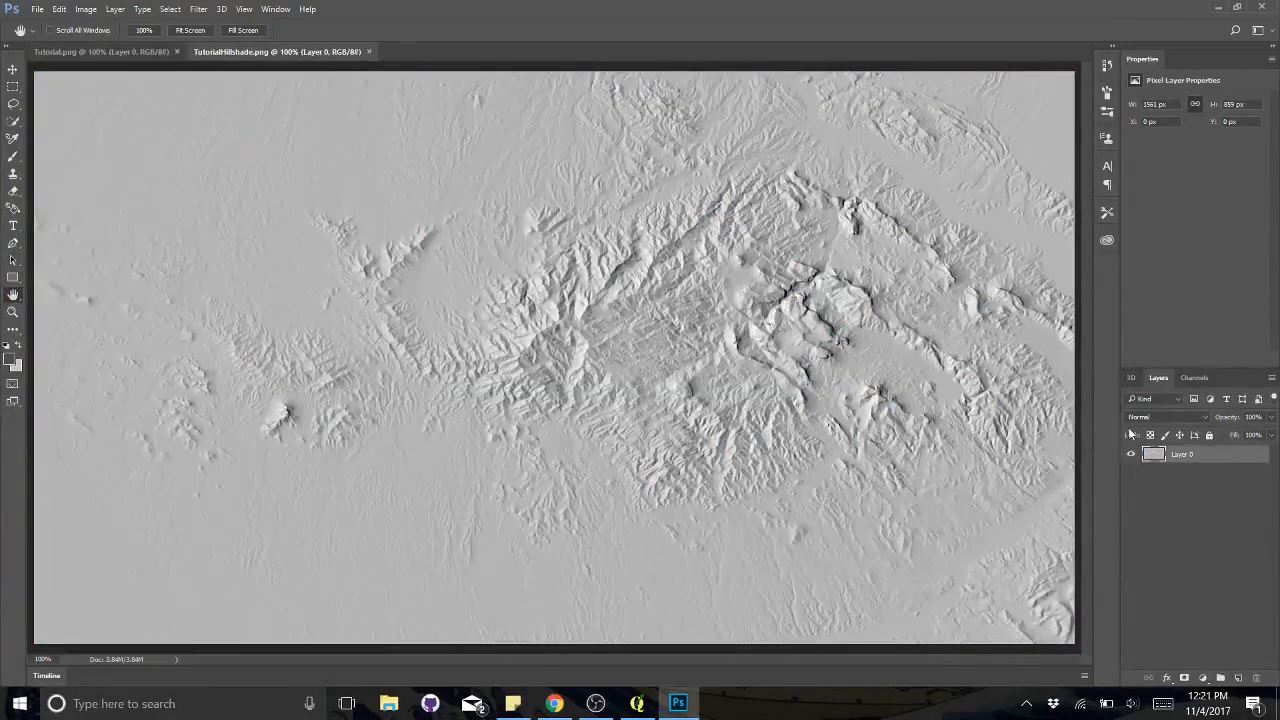
{"action": "left_click", "coordinate": [109, 50]}
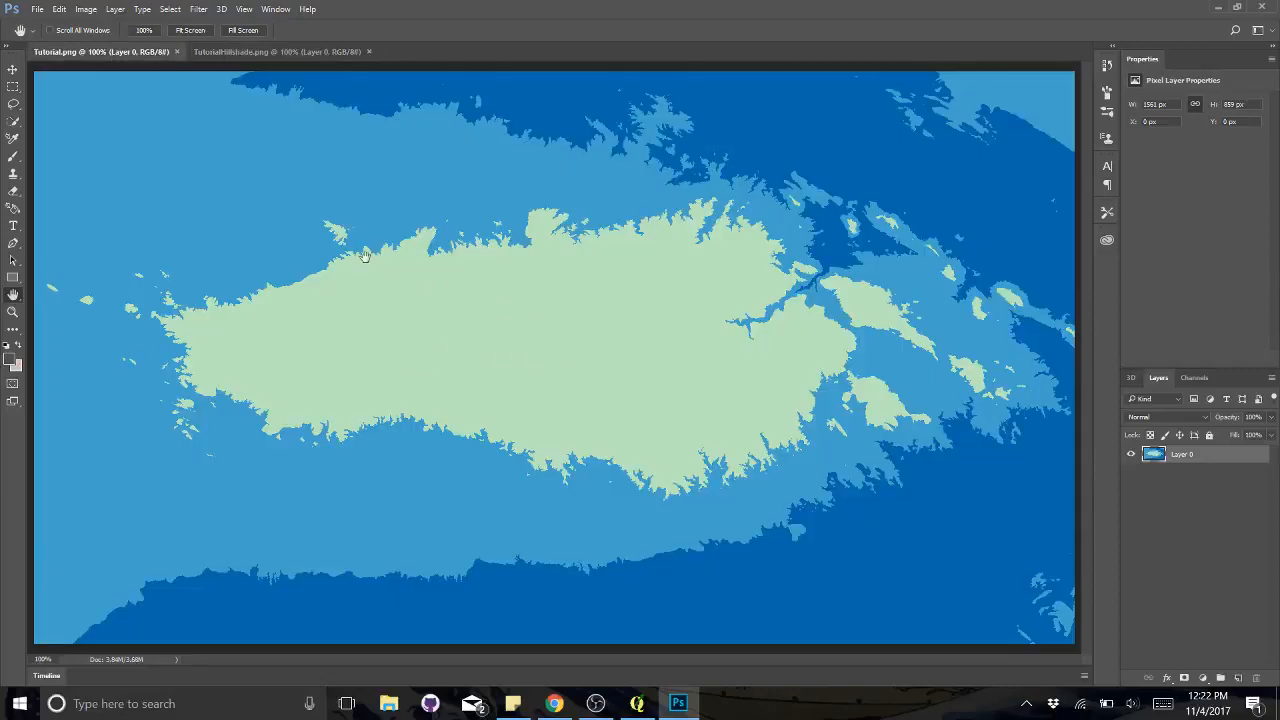
Try the Median noise filter with a radius of 5 pixels on the color map and cancel it.
{"action": "left_click_drag", "start_coordinate": [403, 231], "coordinate": [488, 296]}
{"action": "left_click_drag", "start_coordinate": [601, 340], "coordinate": [527, 367]}
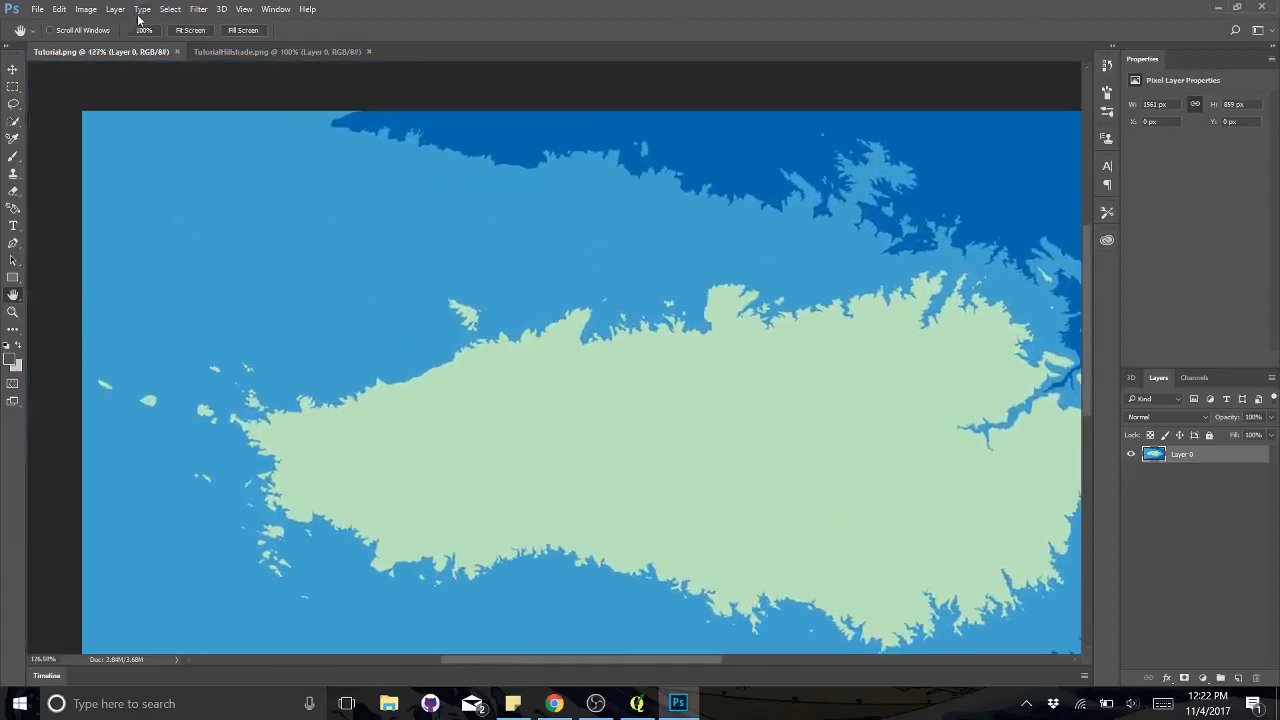
{"action": "left_click", "coordinate": [174, 12]}
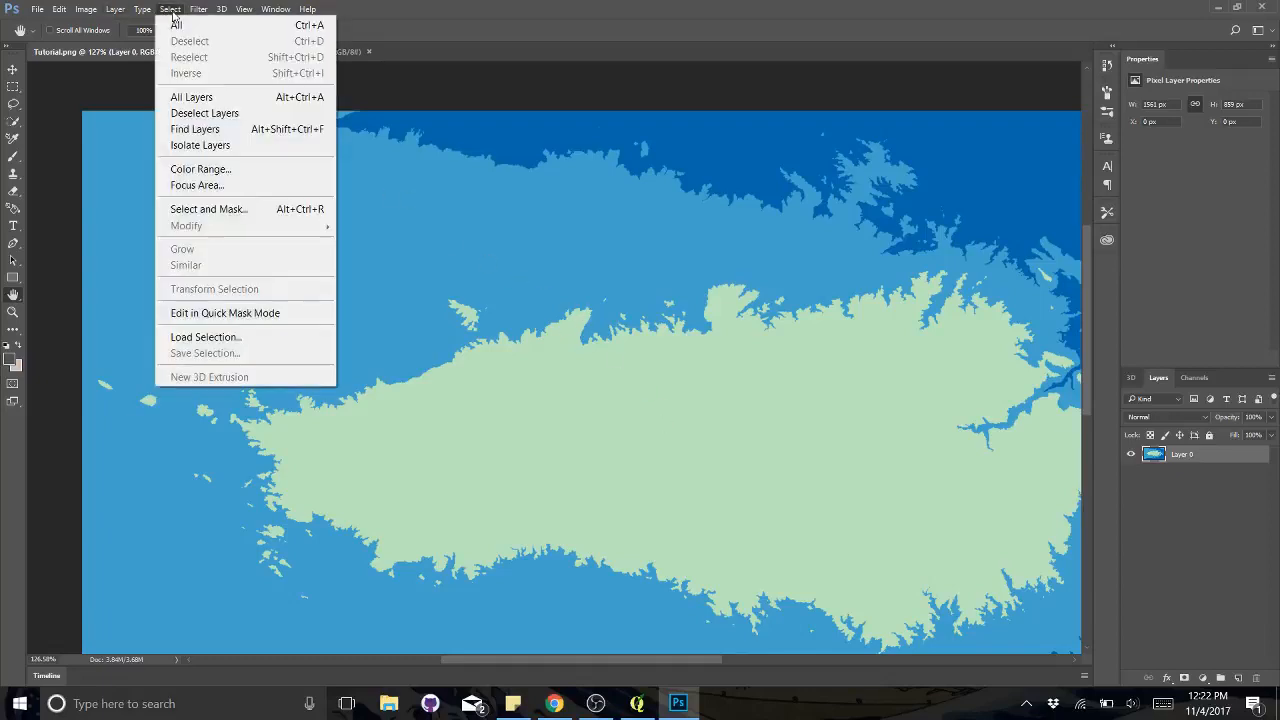
{"action": "mouse_move", "coordinate": [240, 250]}
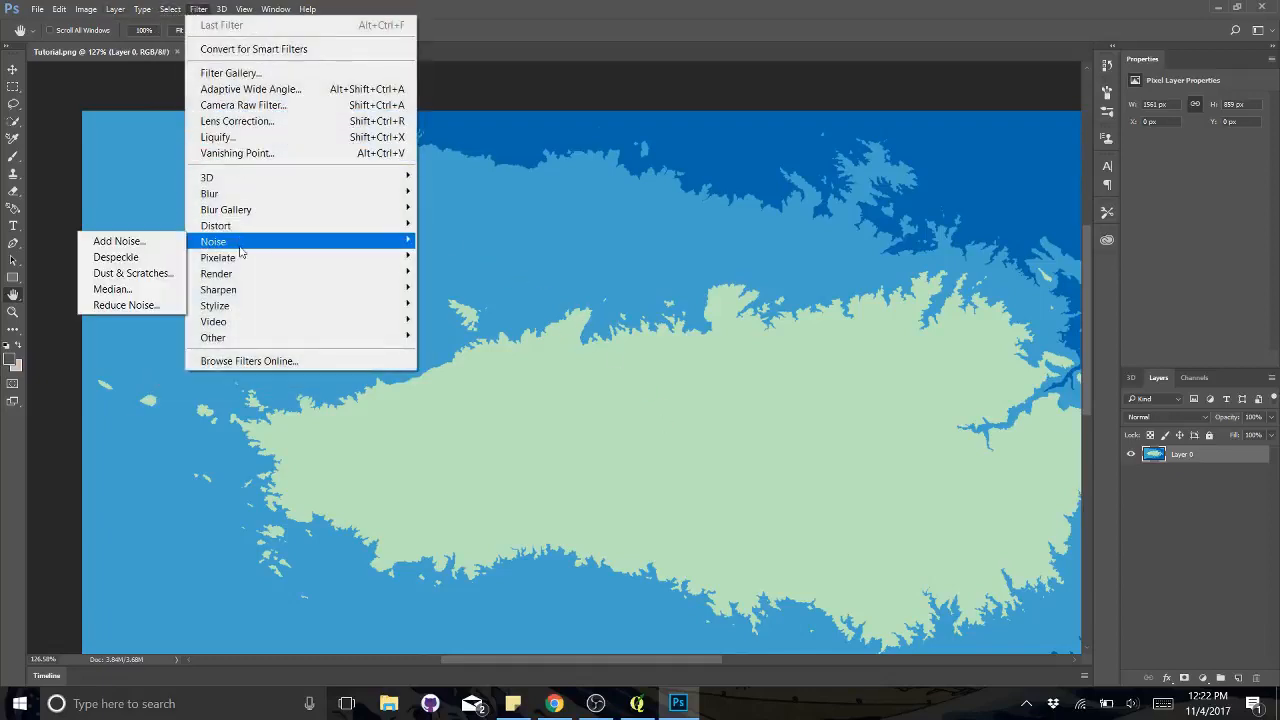
{"action": "left_click", "coordinate": [103, 289]}
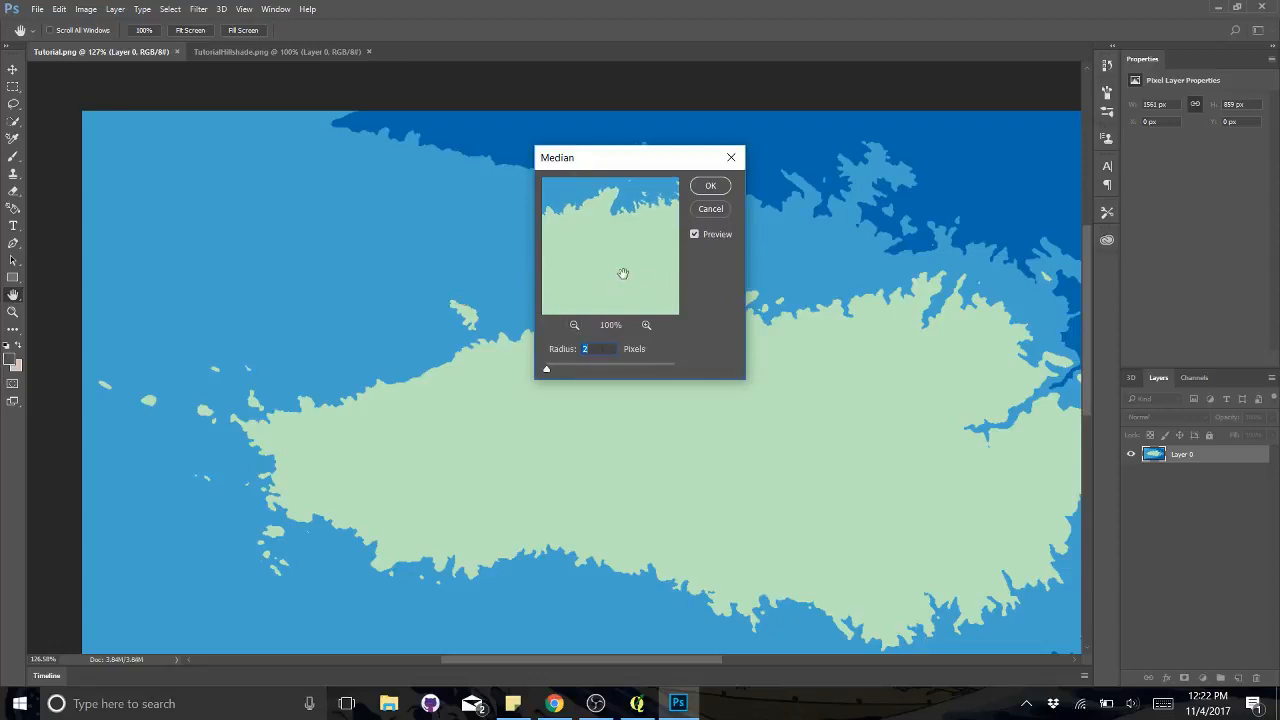
{"action": "mouse_move", "coordinate": [626, 263]}
{"action": "left_mouse_down"}
{"action": "mouse_move", "coordinate": [571, 277]}
{"action": "mouse_move", "coordinate": [629, 277]}
{"action": "mouse_move", "coordinate": [615, 276]}
{"action": "left_mouse_up"}
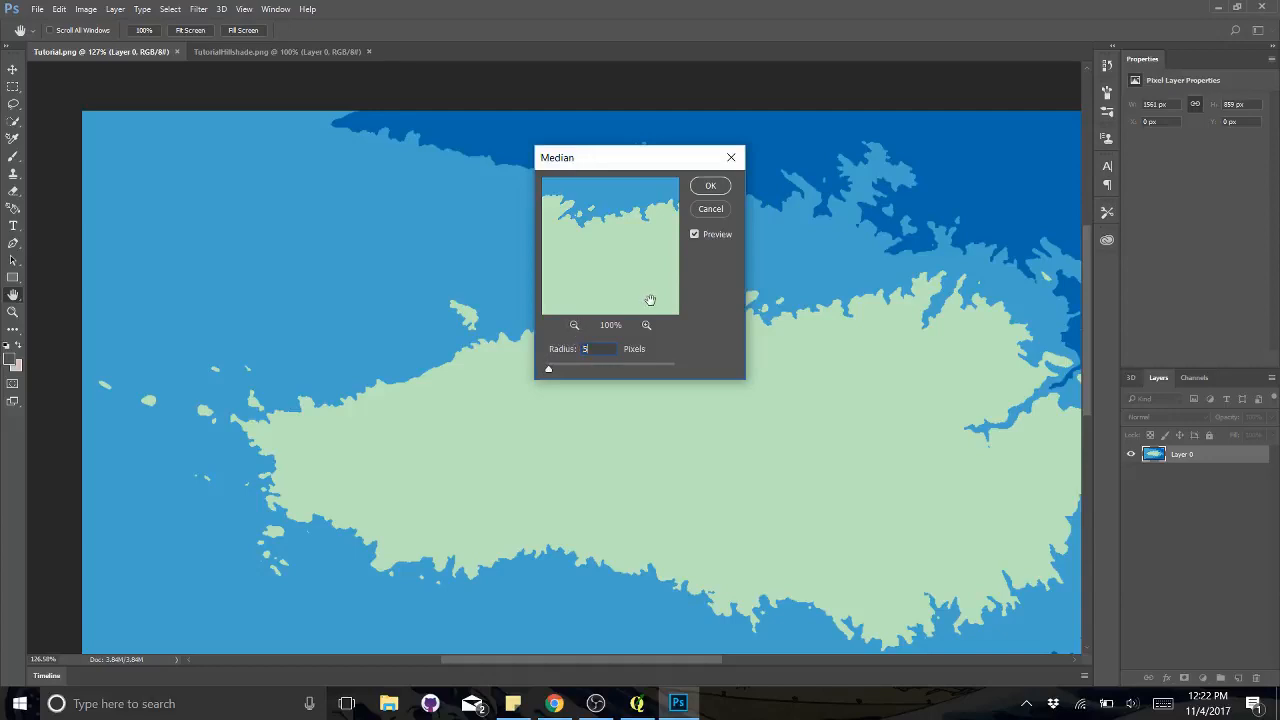
{"action": "type", "text": "5"}
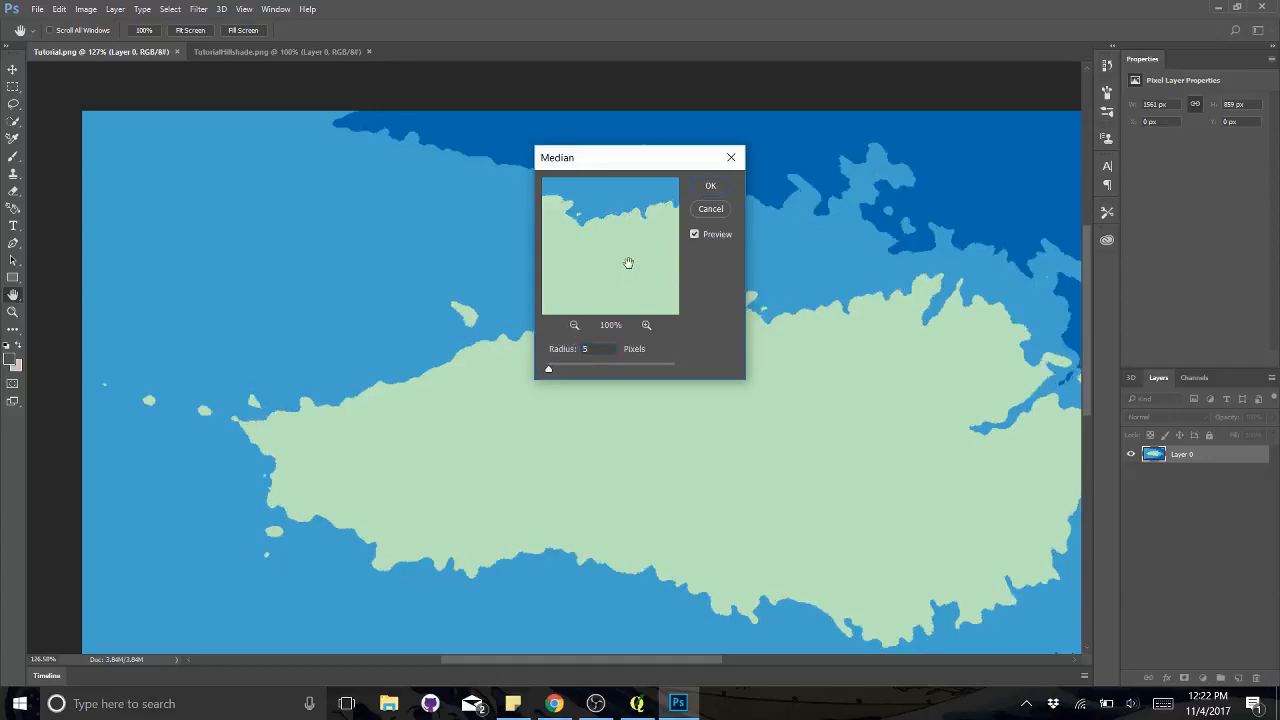
{"action": "left_click", "coordinate": [703, 208]}
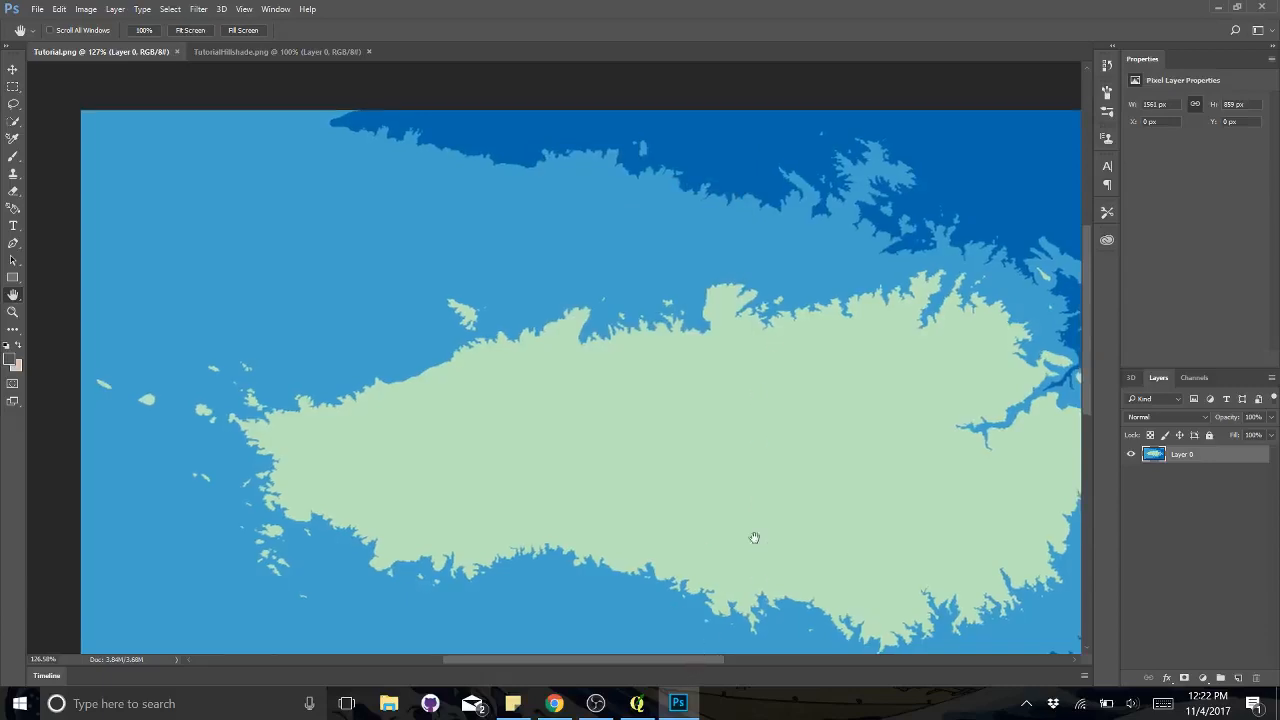
{"action": "left_click_drag", "start_coordinate": [751, 537], "coordinate": [603, 412]}
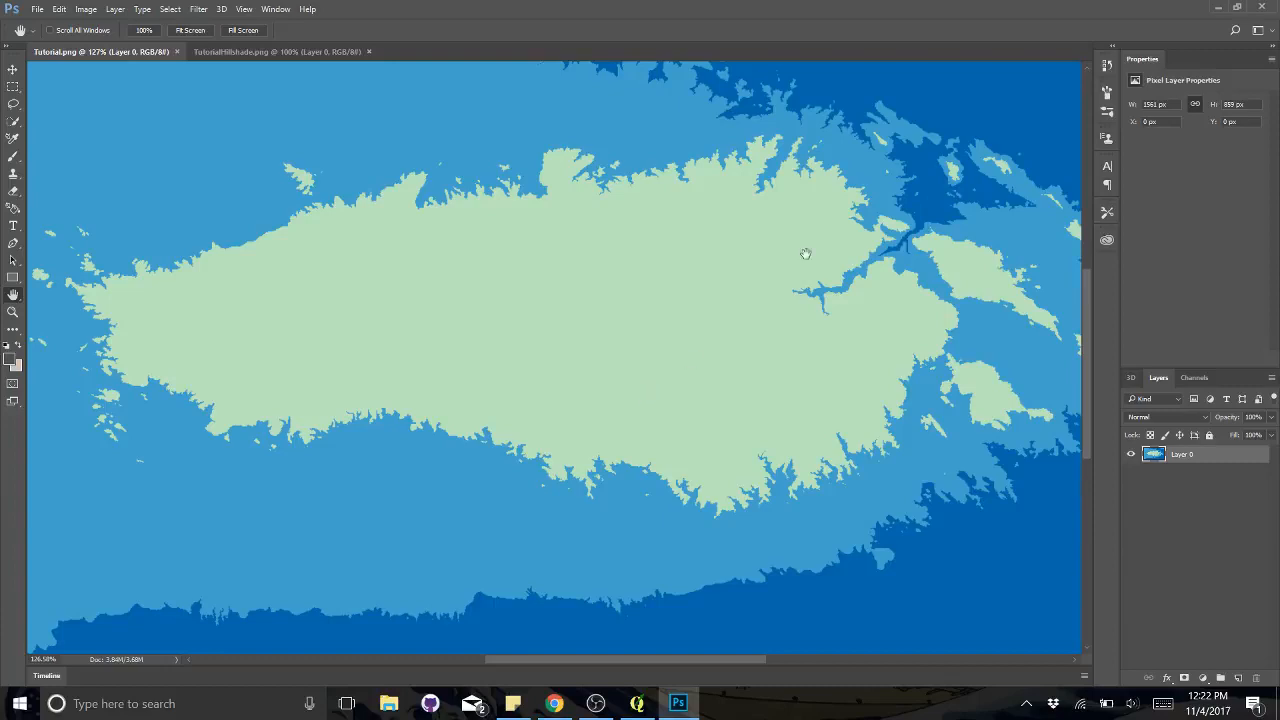
Copy the entire TutorialHillshade image and paste it into a new layer above the color map in the Tutorial document.
{"action": "left_click", "coordinate": [311, 54]}
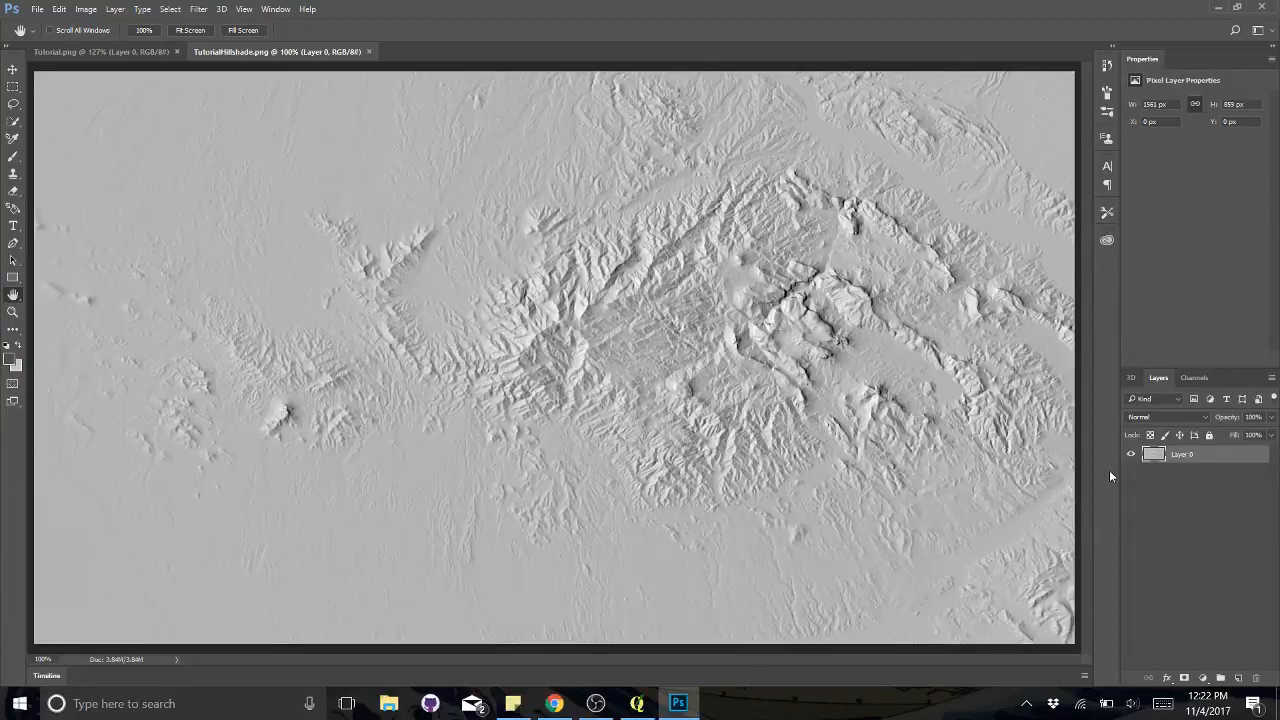
{"action": "key", "text": "ctrl+a"}
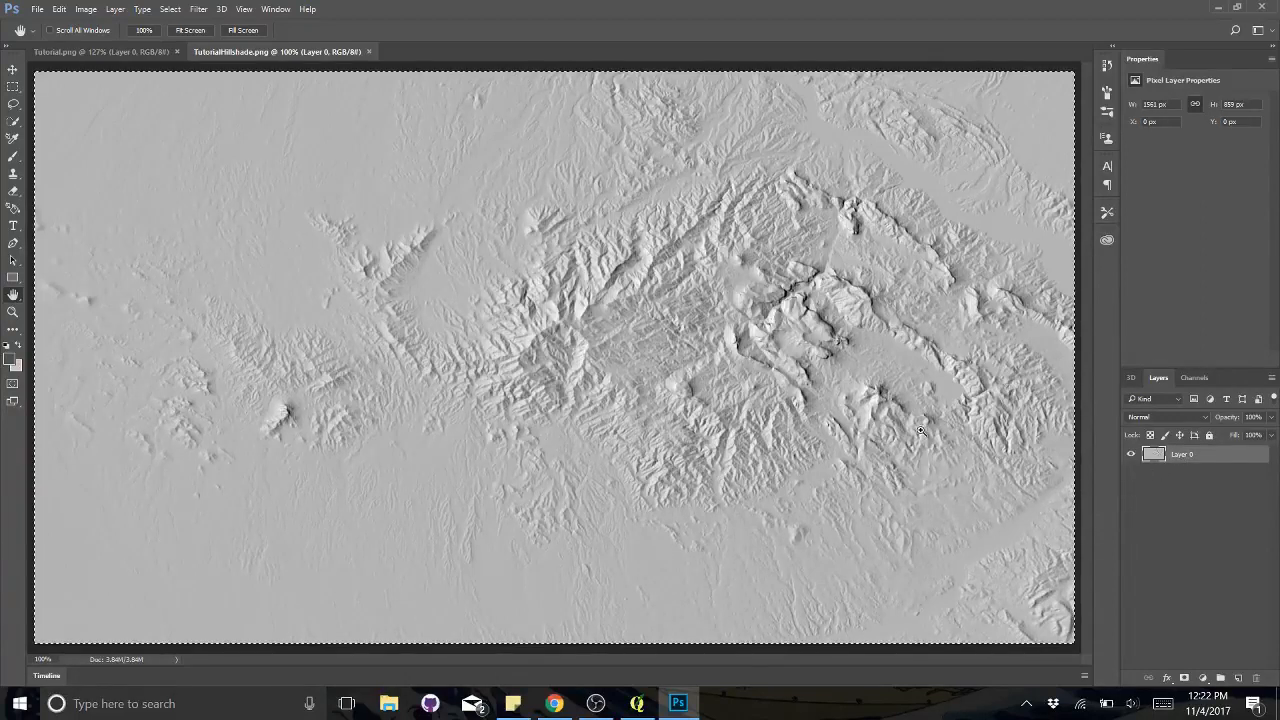
{"action": "left_click", "coordinate": [138, 51]}
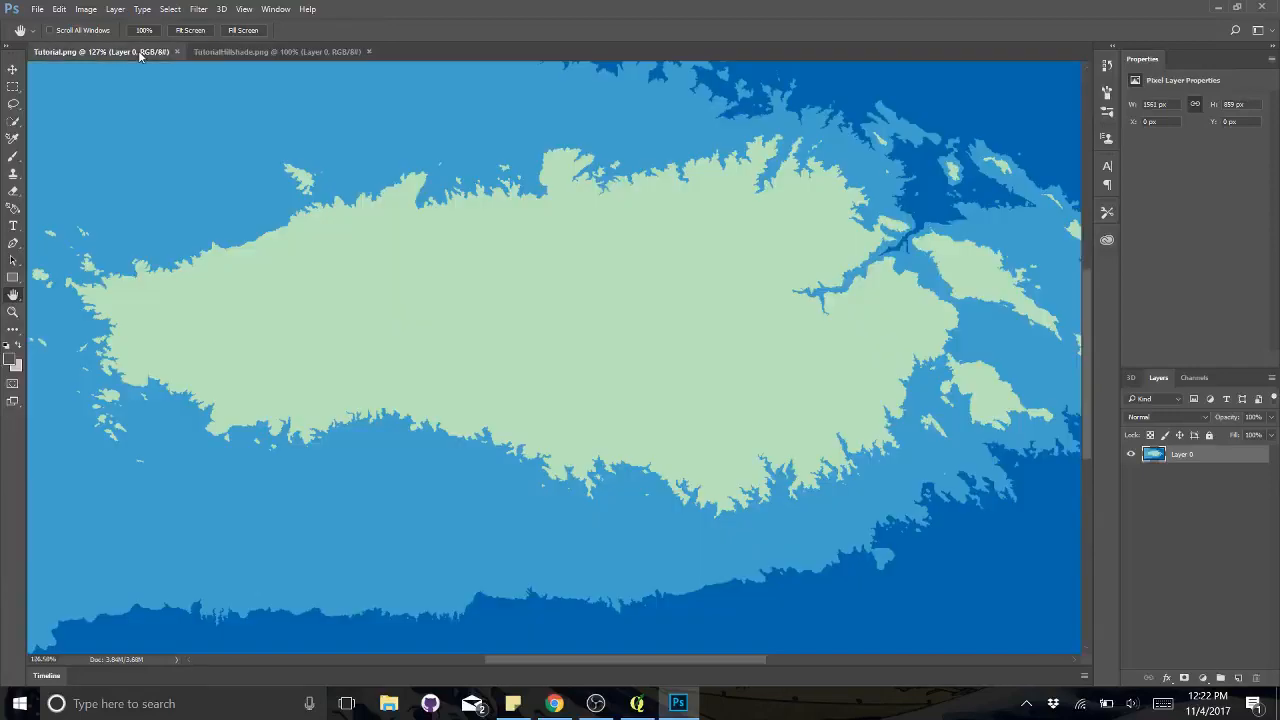
{"action": "left_click", "coordinate": [1238, 678]}
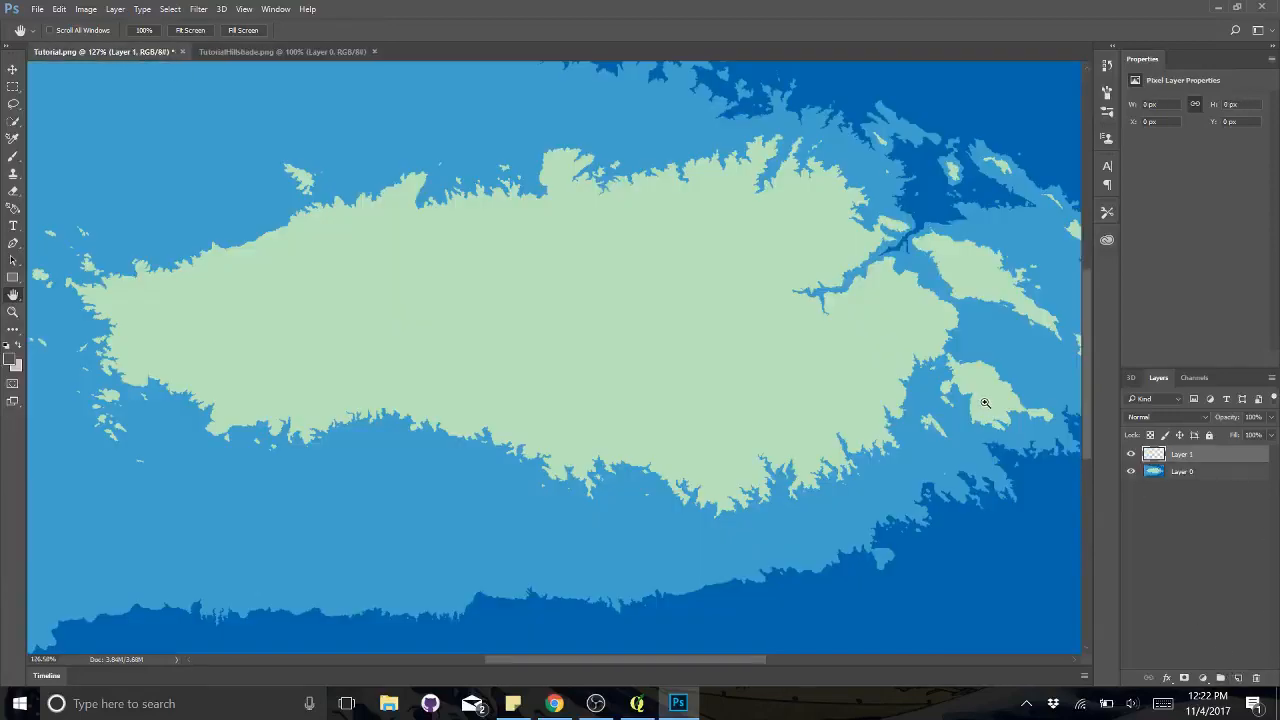
{"action": "key", "text": "ctrl+v"}
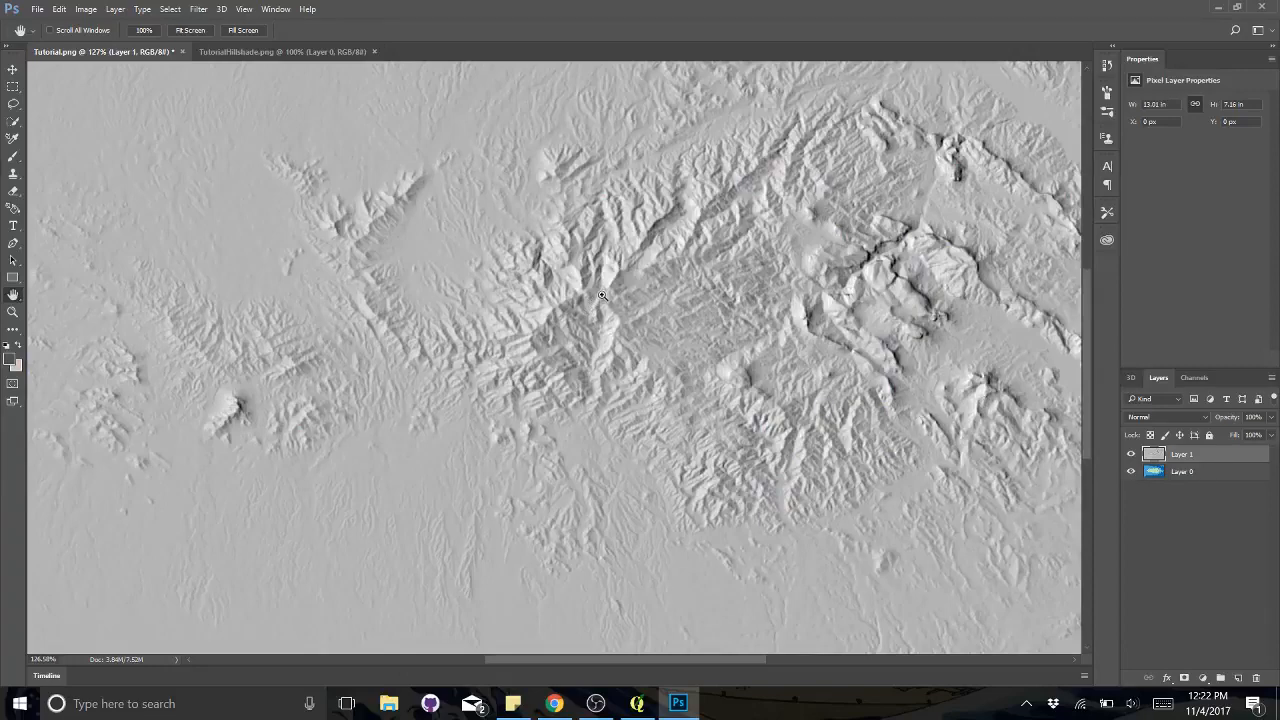
{"action": "key", "text": "ctrl+0"}
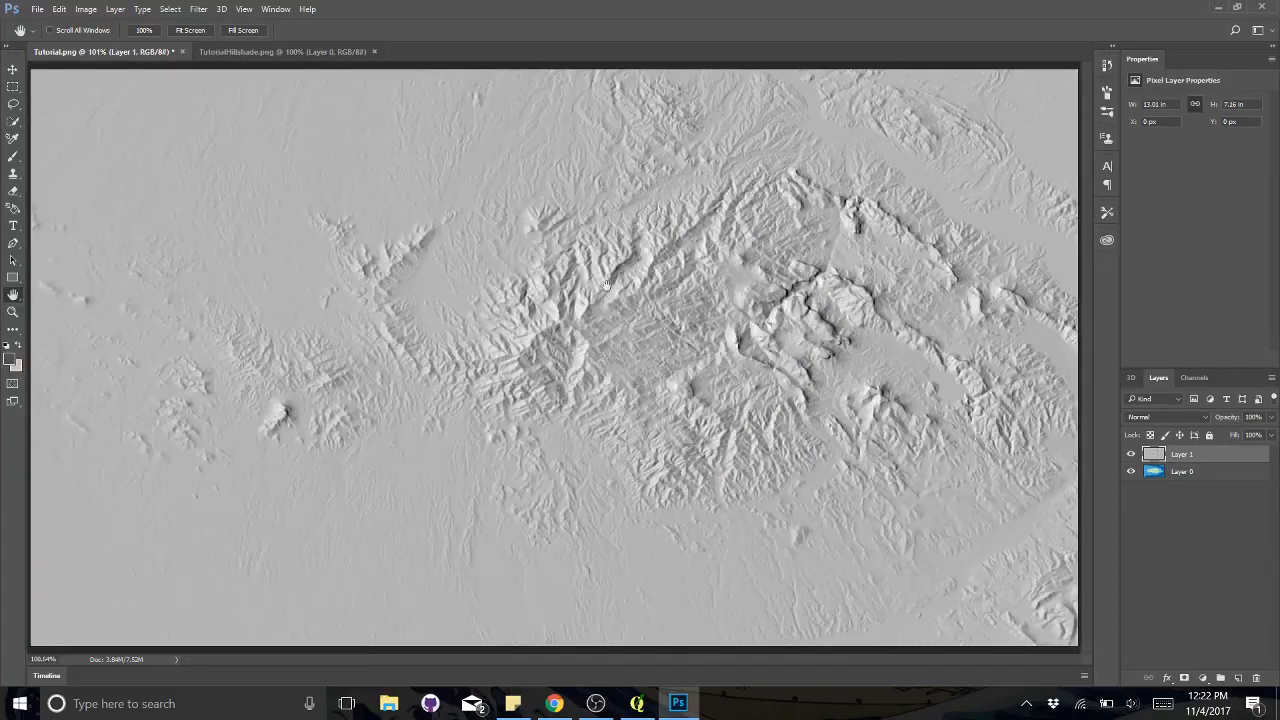
Try Normal-mode opacities of 15%, 43% and 0% on the hillshade layer and return it to 100%.
{"action": "left_click", "coordinate": [1270, 418]}
{"action": "left_click_drag", "start_coordinate": [1270, 431], "coordinate": [1218, 427]}
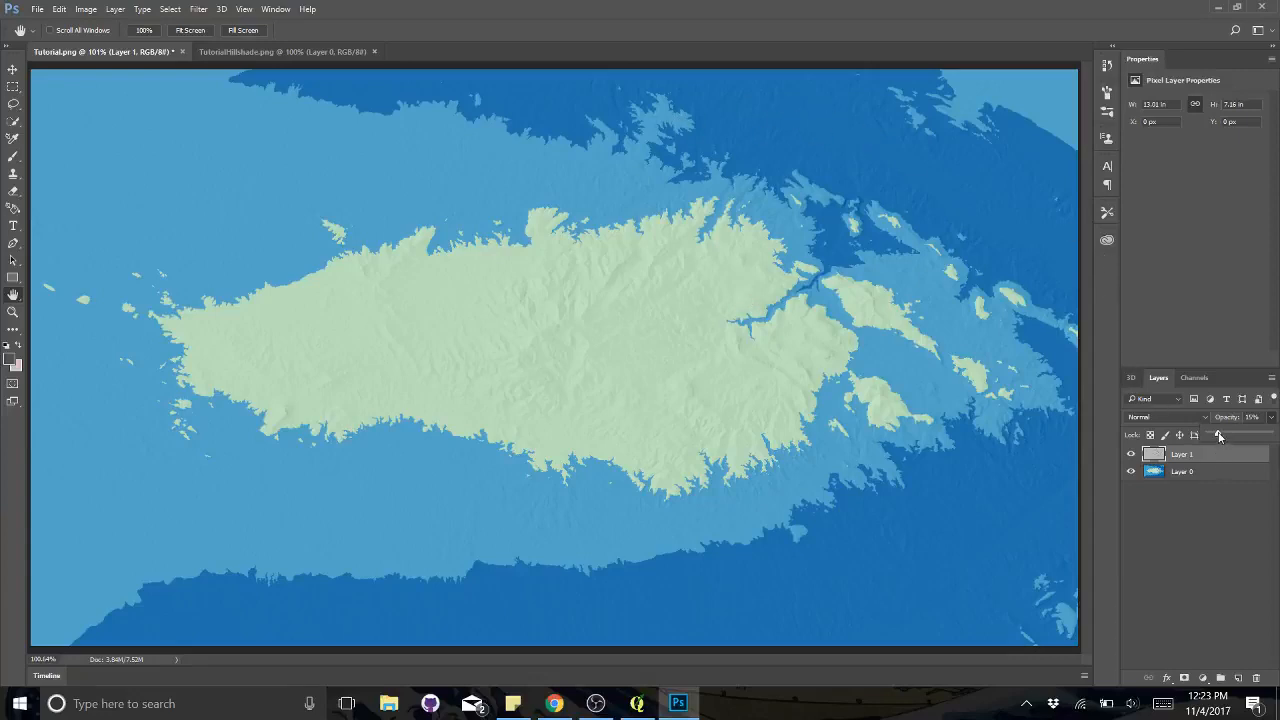
{"action": "left_click_drag", "start_coordinate": [1231, 439], "coordinate": [1236, 442]}
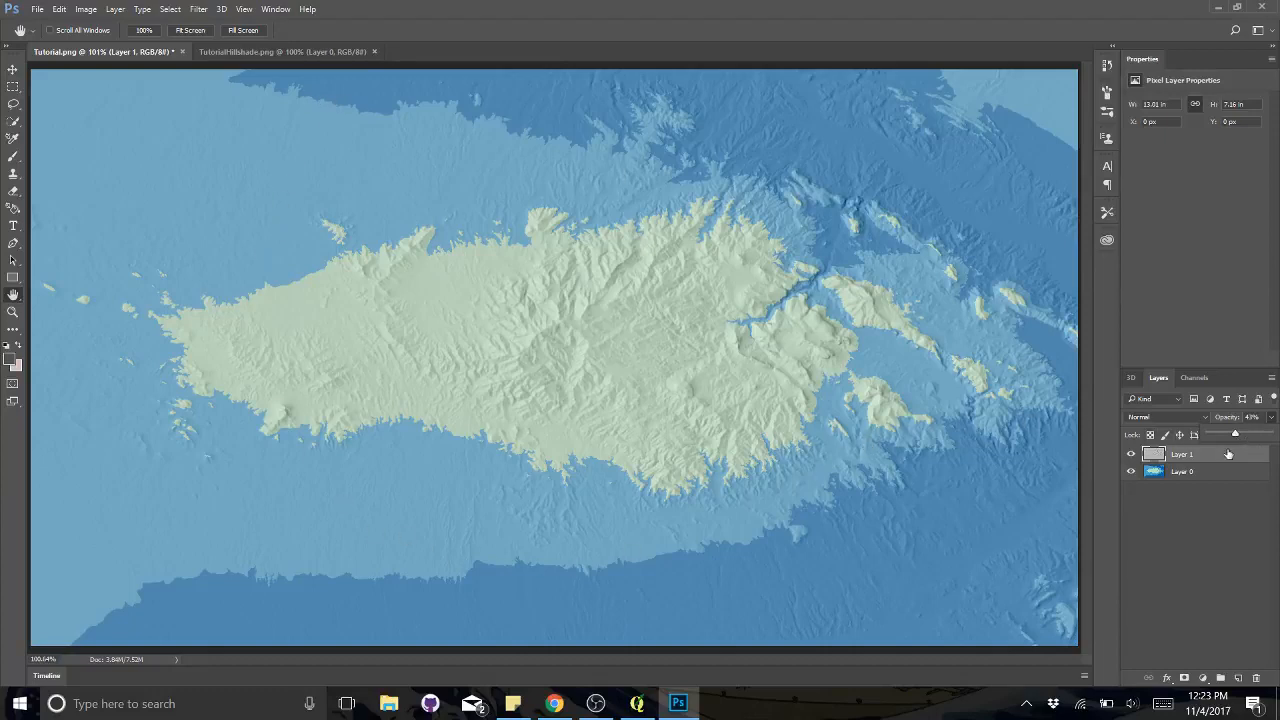
{"action": "left_click_drag", "start_coordinate": [1236, 436], "coordinate": [1208, 435]}
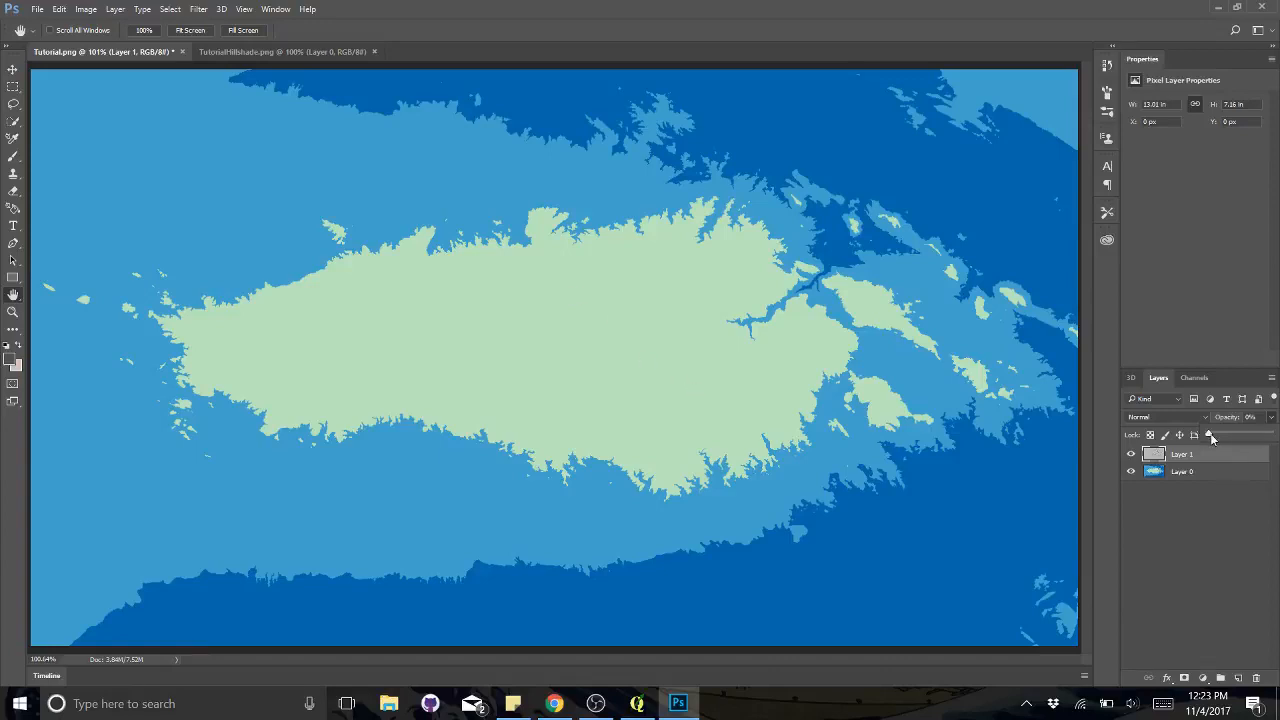
{"action": "left_click_drag", "start_coordinate": [1210, 433], "coordinate": [1272, 436]}
Set the hillshade layer's blend mode to Linear Burn.
{"action": "double_click", "coordinate": [1192, 456]}
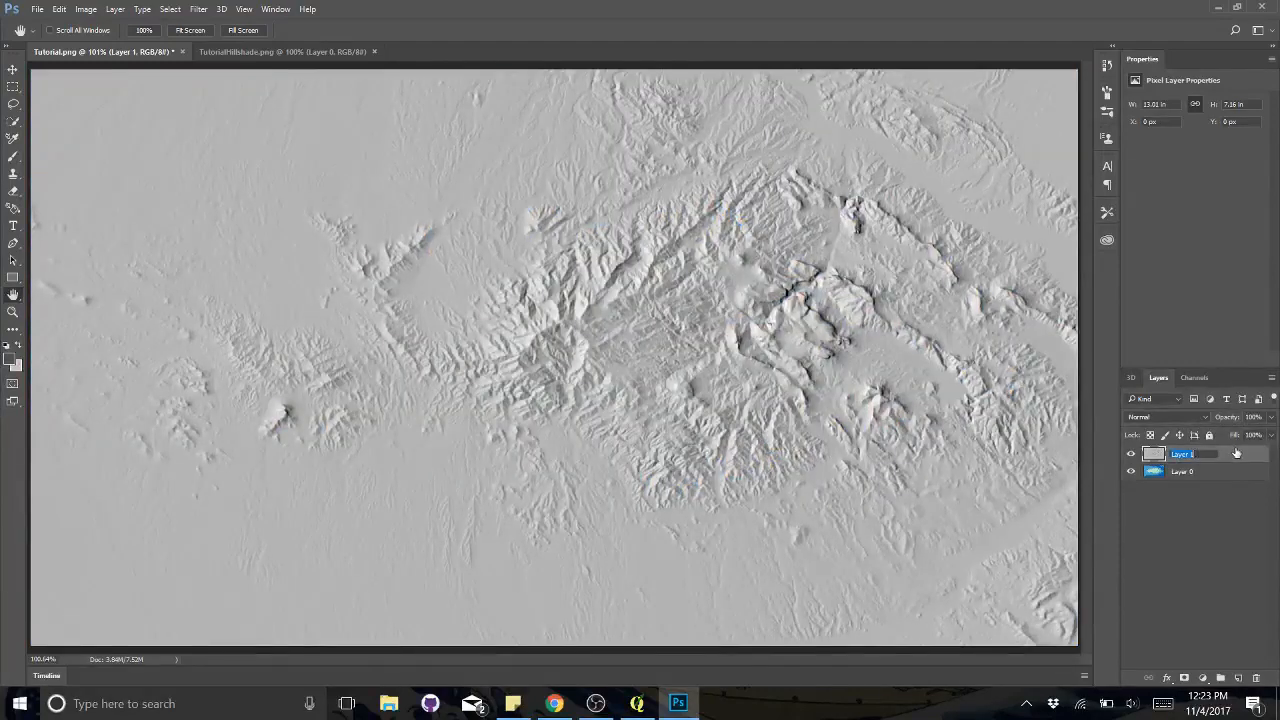
{"action": "left_click", "coordinate": [1234, 455]}
{"action": "left_click", "coordinate": [1202, 477]}
{"action": "left_click", "coordinate": [1207, 457]}
{"action": "left_click", "coordinate": [1203, 416]}
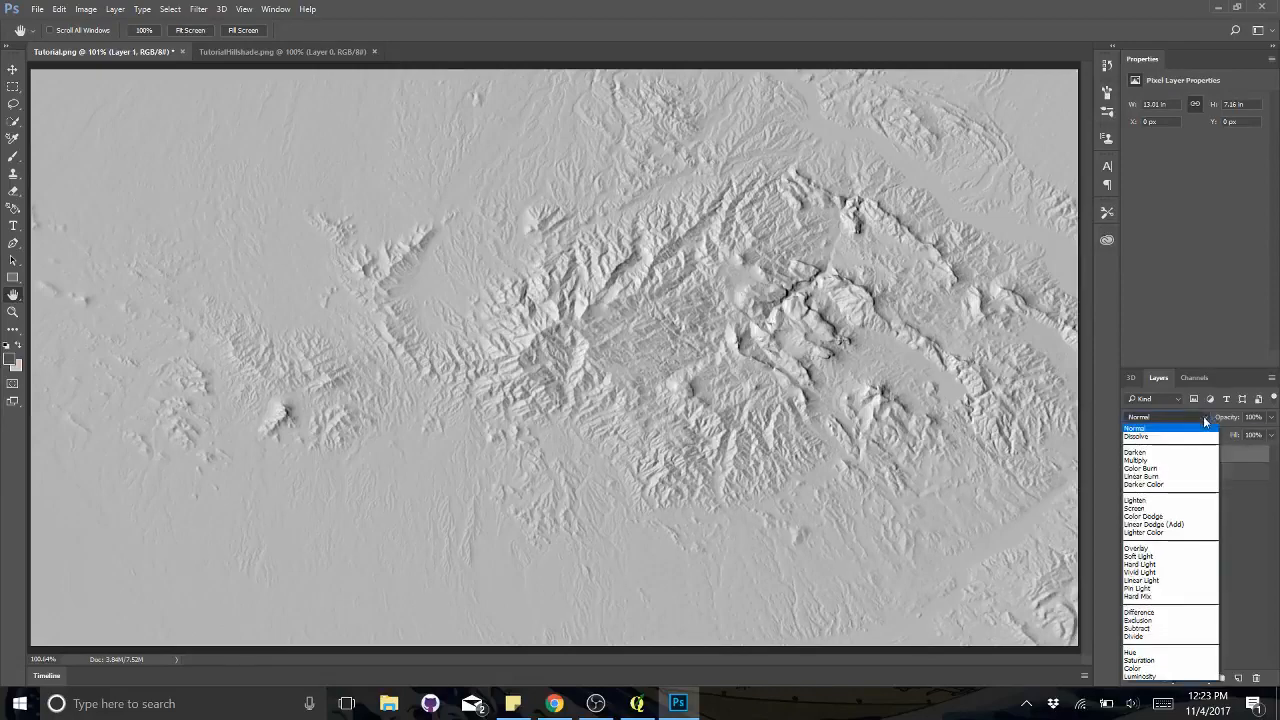
{"action": "left_click", "coordinate": [1174, 476]}
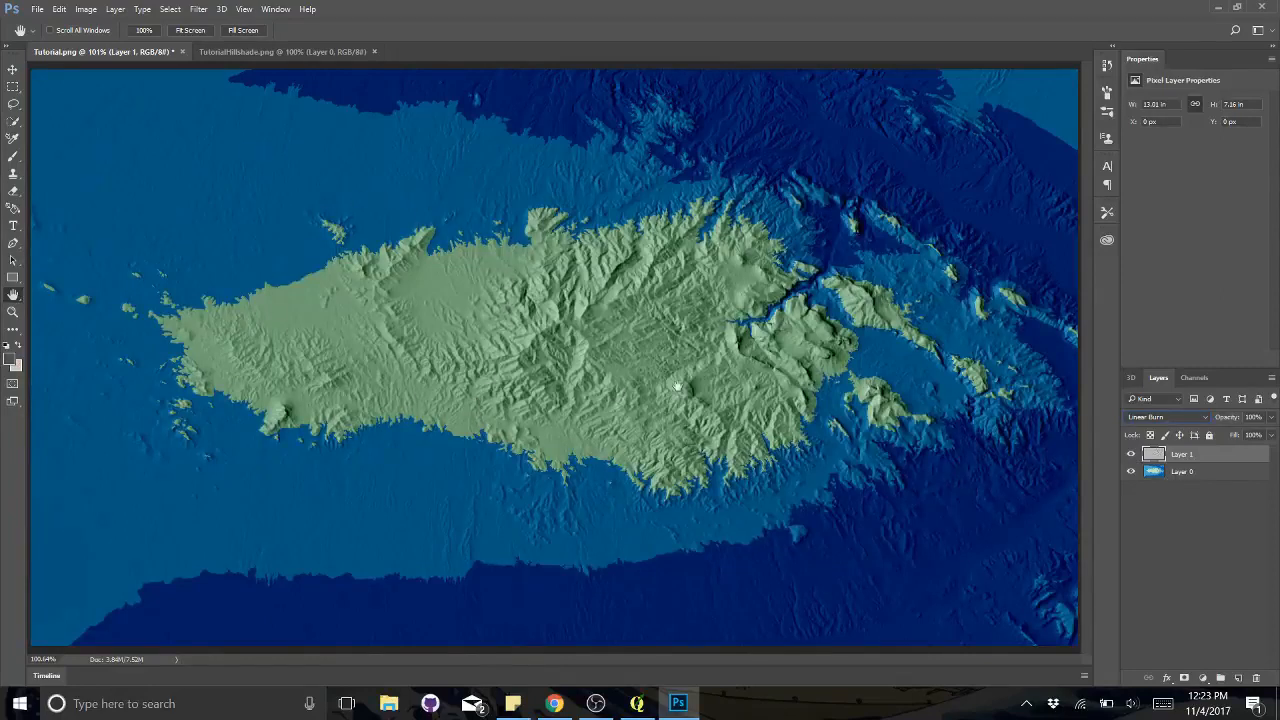
Try reduced opacities on the Linear Burn hillshade layer, ending at 59%, and keep that layer selected.
{"action": "left_click", "coordinate": [1274, 418]}
{"action": "left_click", "coordinate": [1244, 438]}
{"action": "left_click_drag", "start_coordinate": [1230, 437], "coordinate": [1244, 434]}
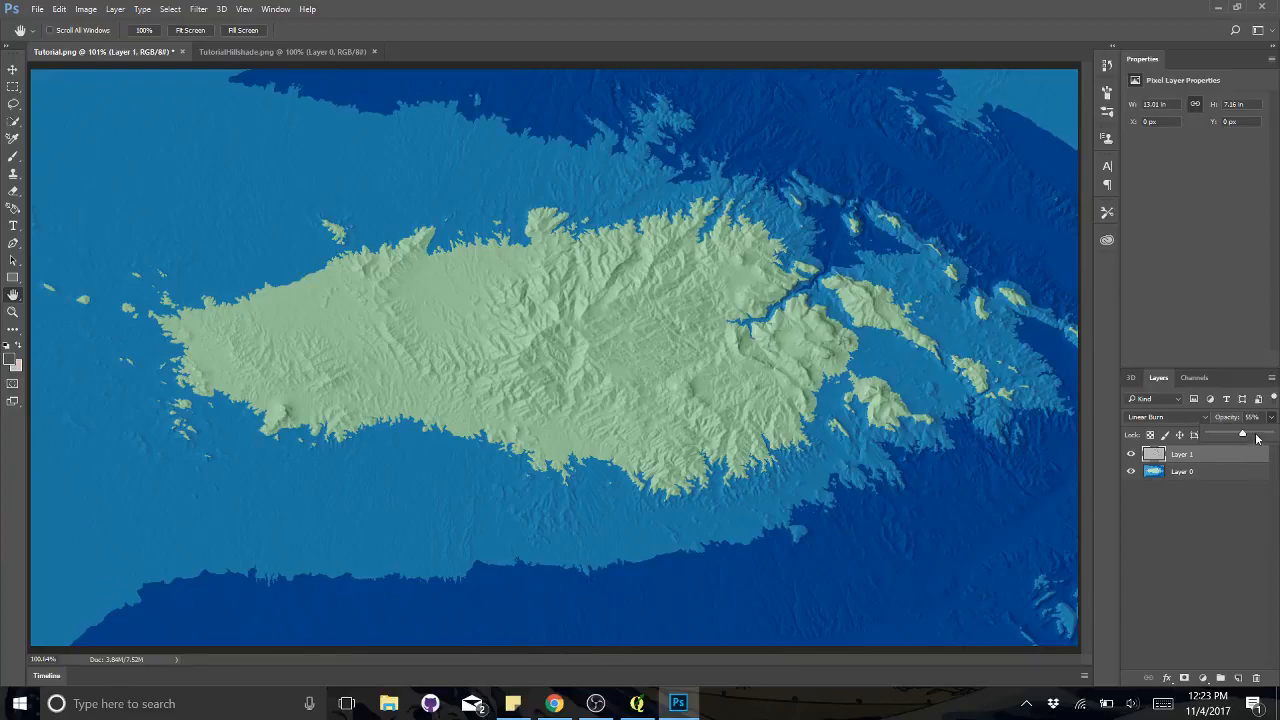
{"action": "left_click", "coordinate": [1256, 436]}
{"action": "left_click_drag", "start_coordinate": [1234, 436], "coordinate": [1244, 434]}
{"action": "left_click", "coordinate": [1177, 473]}
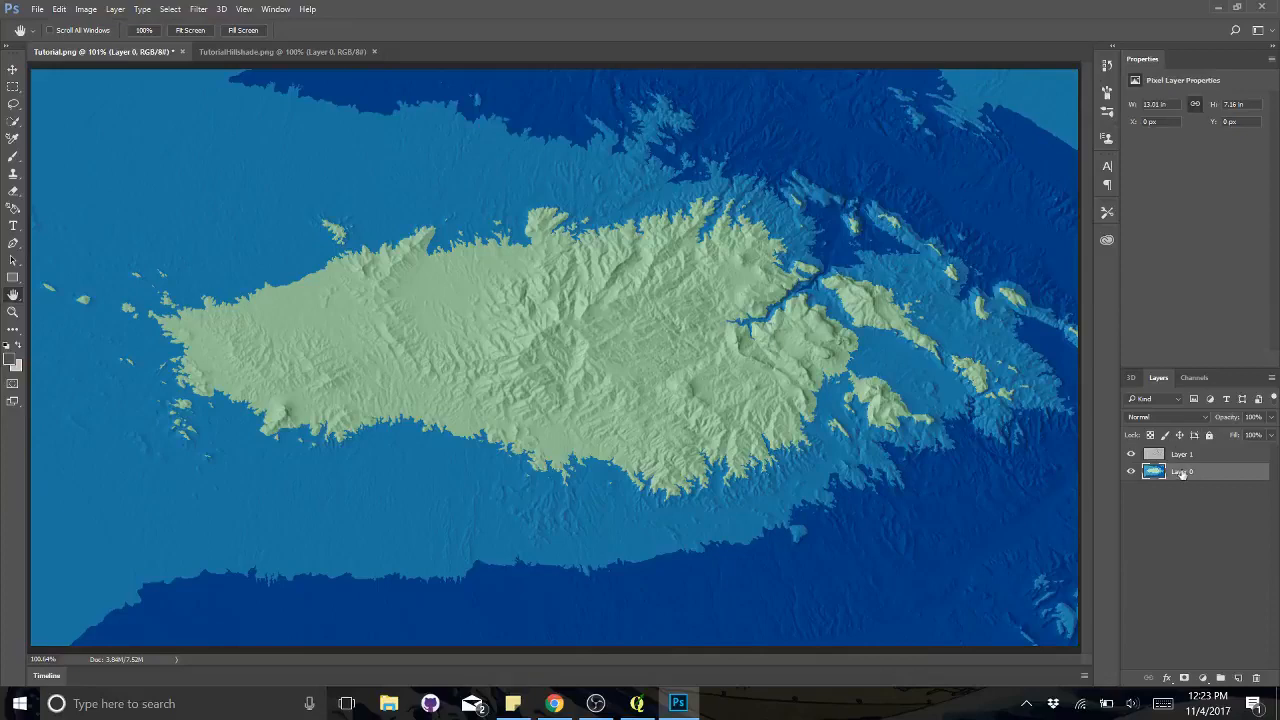
{"action": "left_click", "coordinate": [1231, 456]}
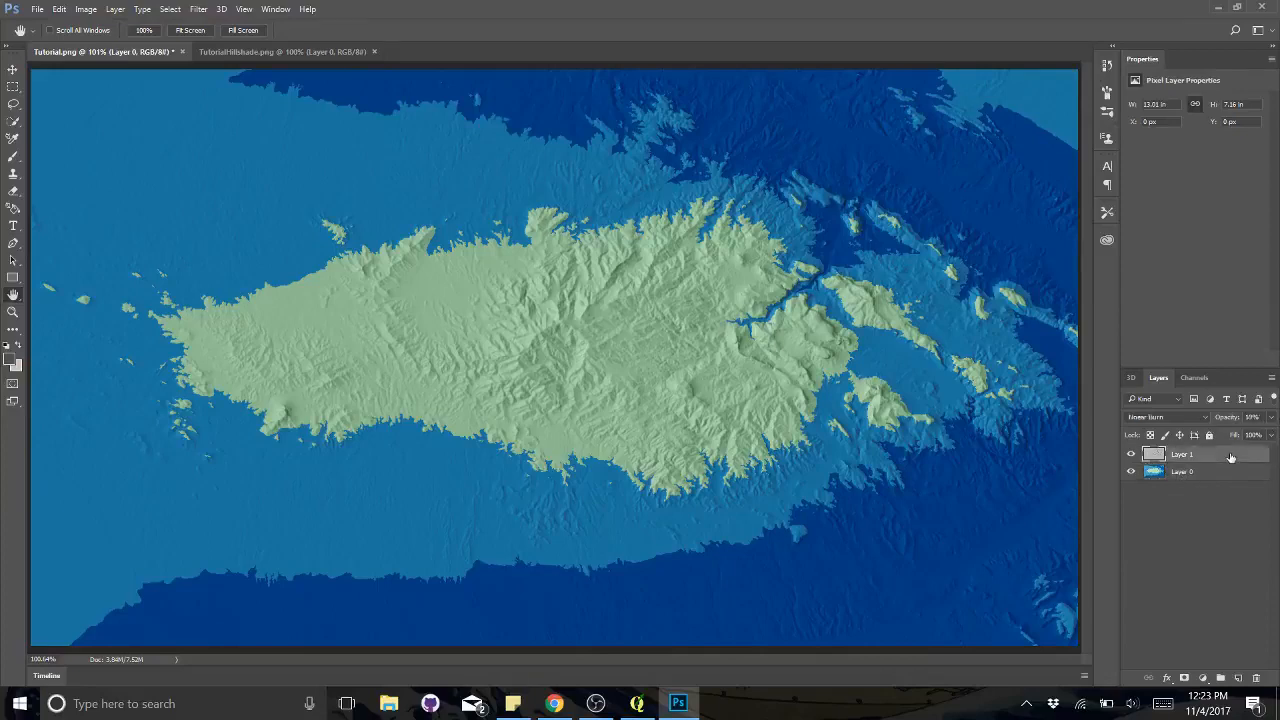
Lower the hillshade layer's opacity to 0%.
{"action": "left_click", "coordinate": [1272, 419]}
{"action": "mouse_move", "coordinate": [1245, 435]}
{"action": "left_mouse_down"}
{"action": "mouse_move", "coordinate": [1278, 434]}
{"action": "mouse_move", "coordinate": [1238, 438]}
{"action": "left_mouse_up"}
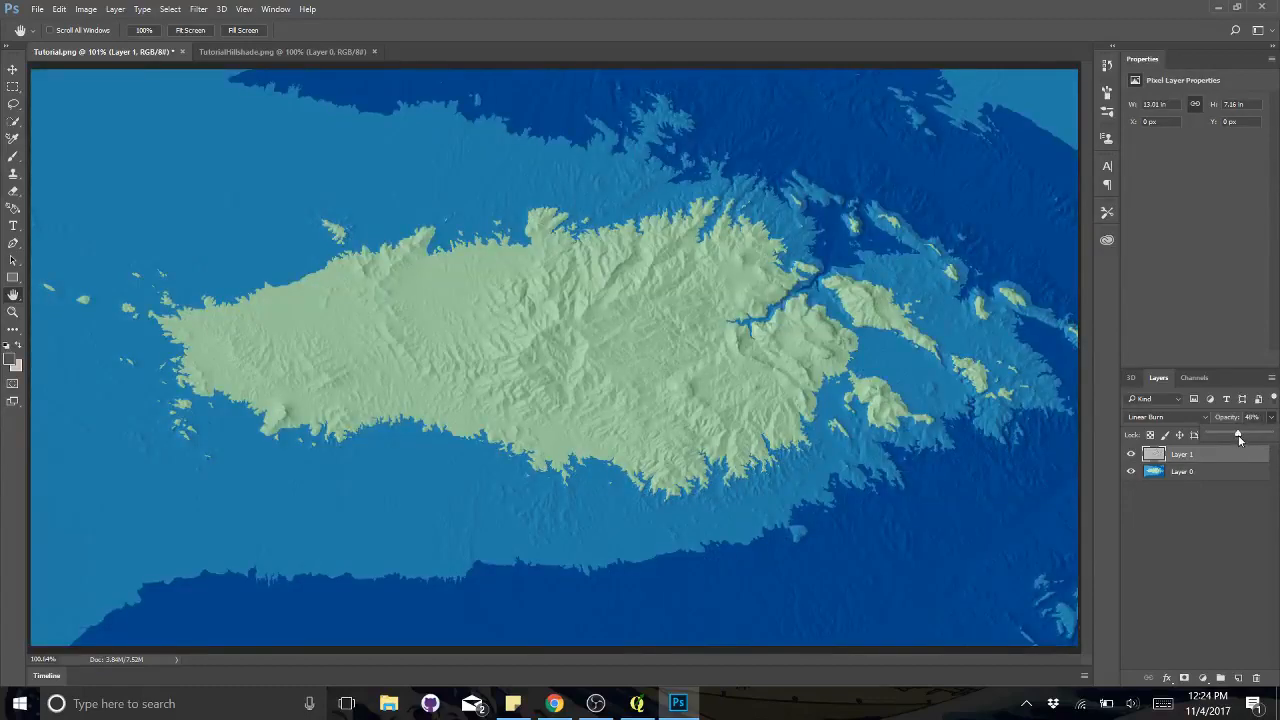
{"action": "left_click_drag", "start_coordinate": [1240, 439], "coordinate": [1181, 436]}
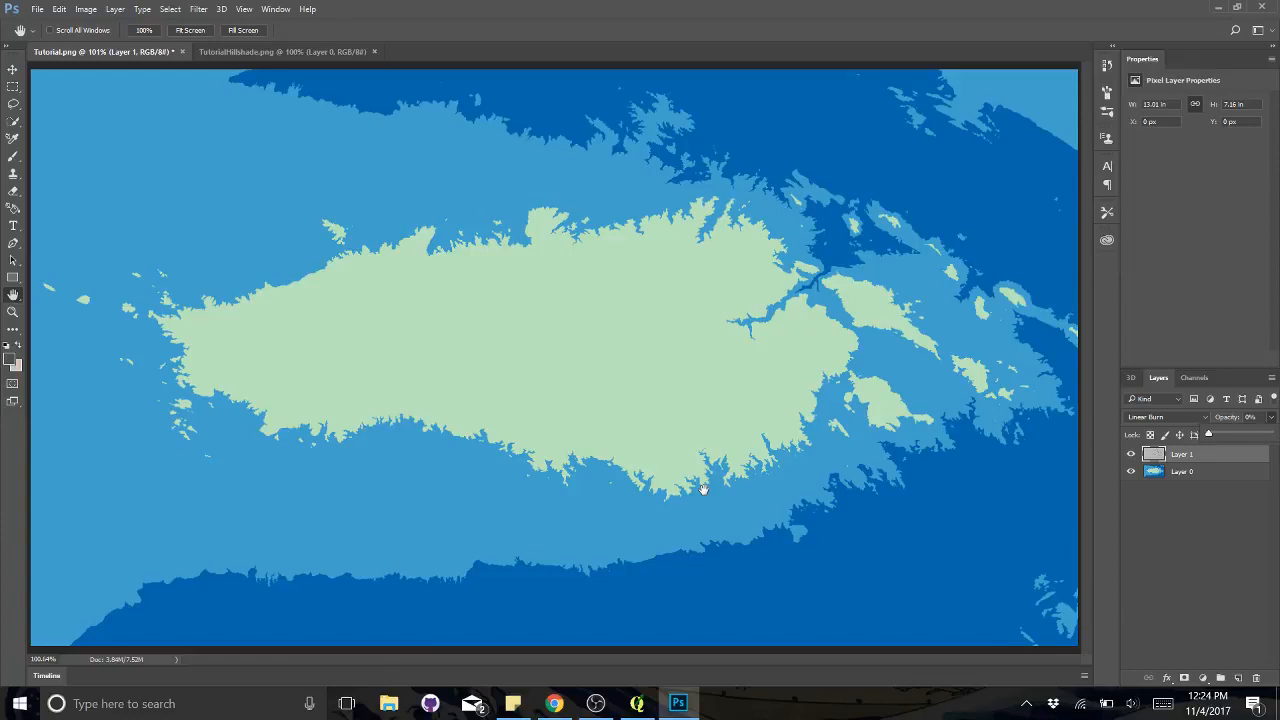
Switch to Chrome to review the QGIS site, the USGS National Map download page and the Esri Z factor article, and return to Photoshop.
{"action": "left_click", "coordinate": [554, 703]}
{"action": "left_click", "coordinate": [250, 12]}
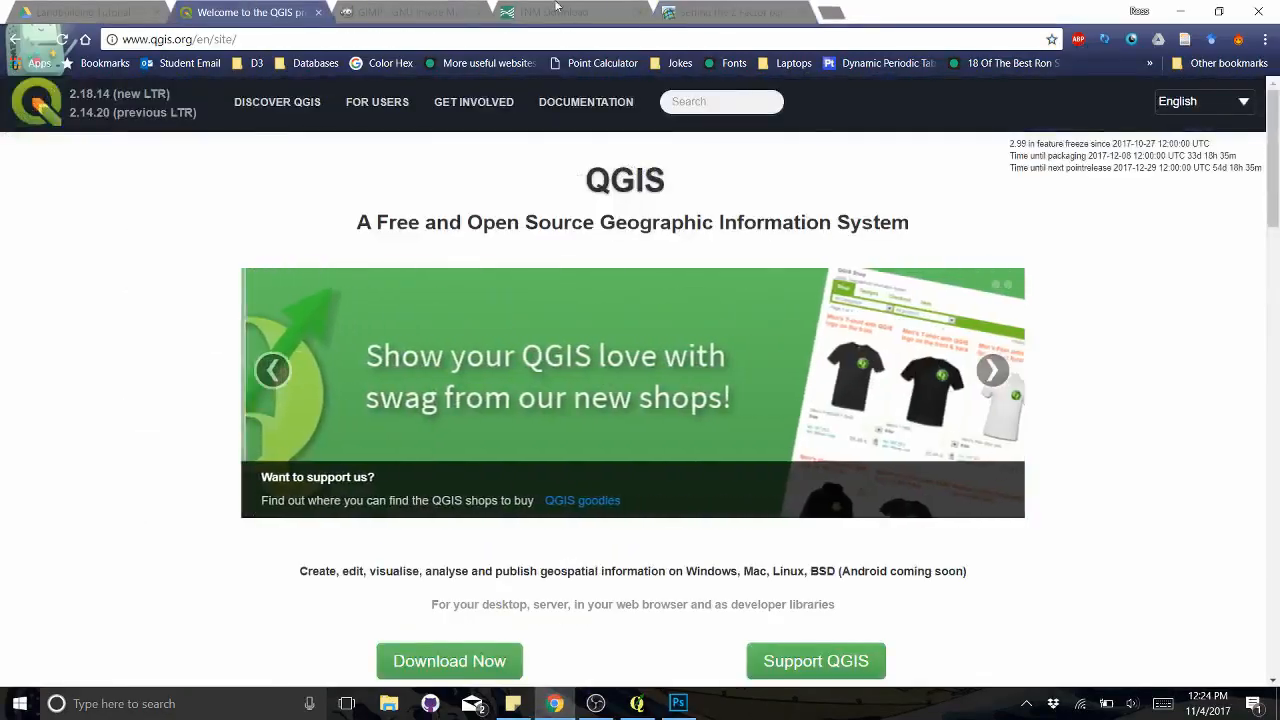
{"action": "left_click", "coordinate": [560, 12]}
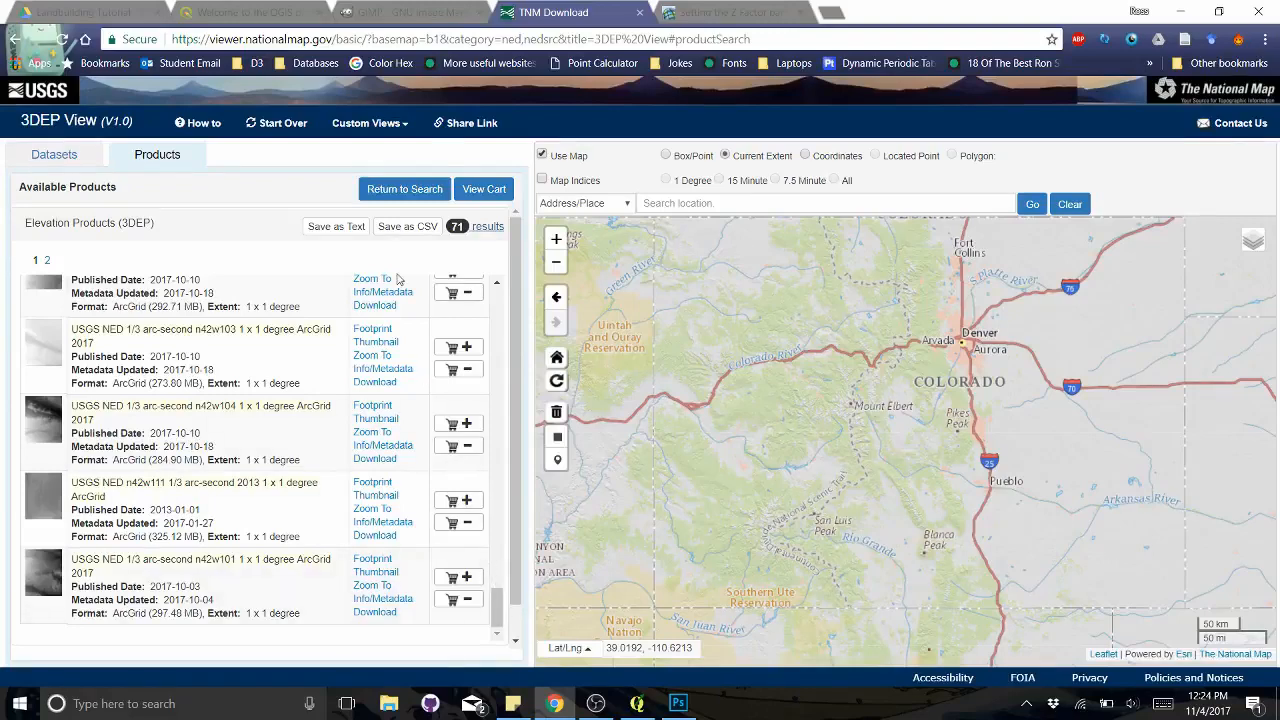
{"action": "left_click", "coordinate": [676, 8]}
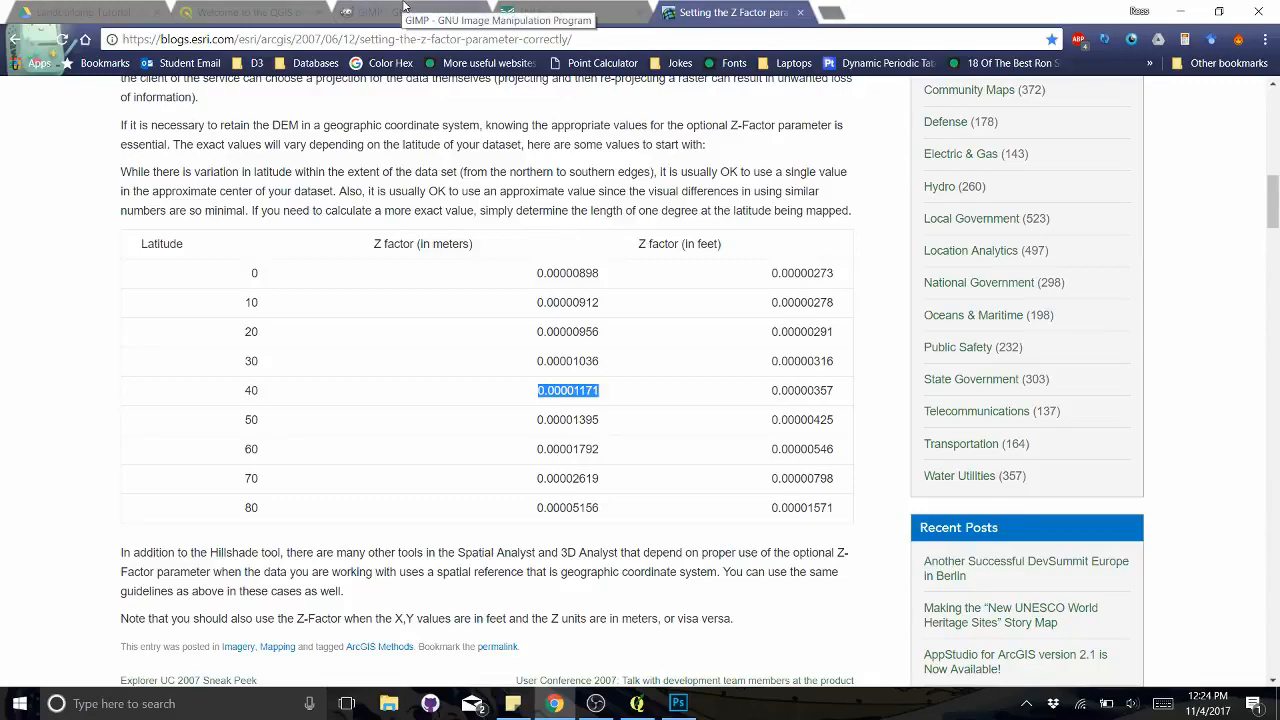
{"action": "left_click", "coordinate": [541, 12]}
{"action": "left_click", "coordinate": [677, 703]}
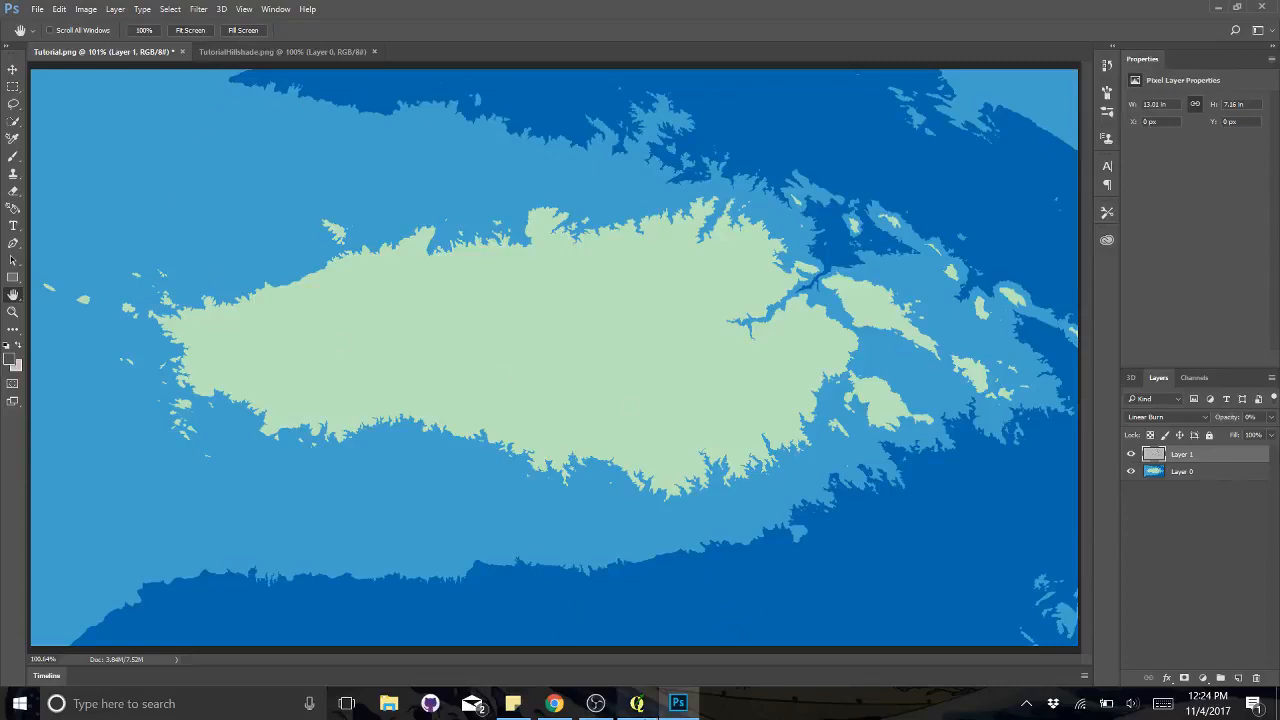
{"action": "mouse_move", "coordinate": [610, 711]}
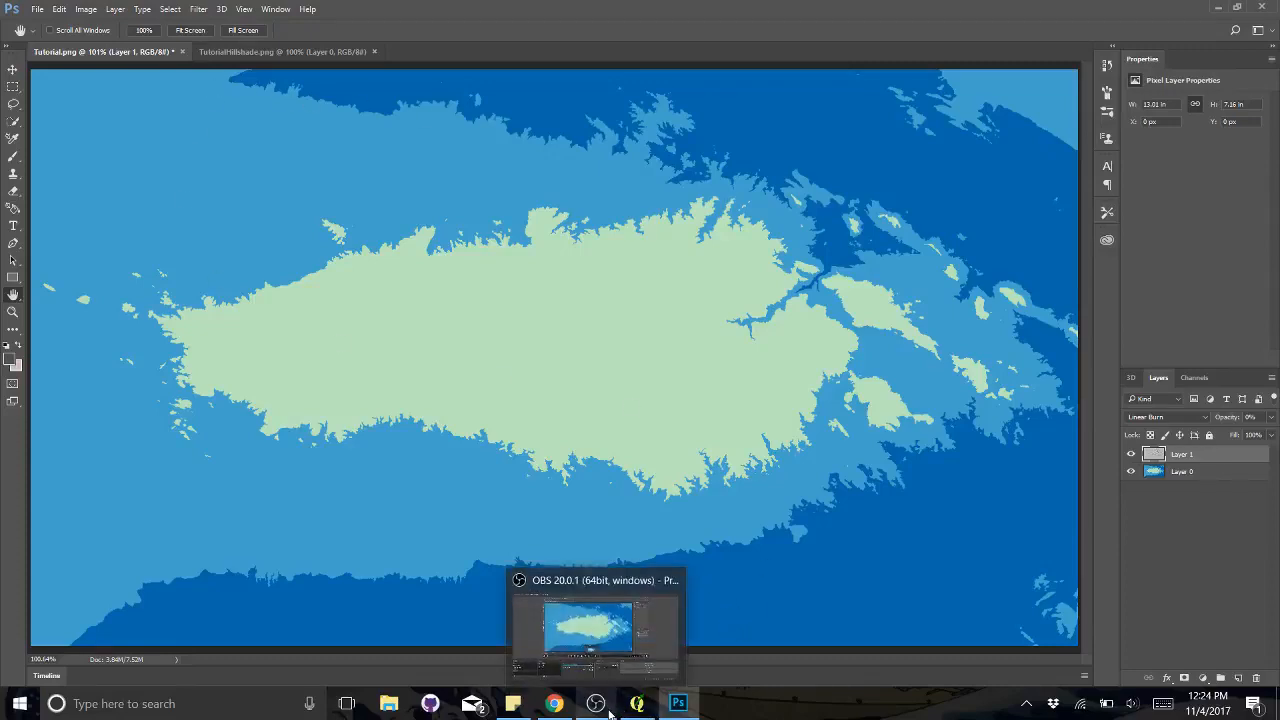